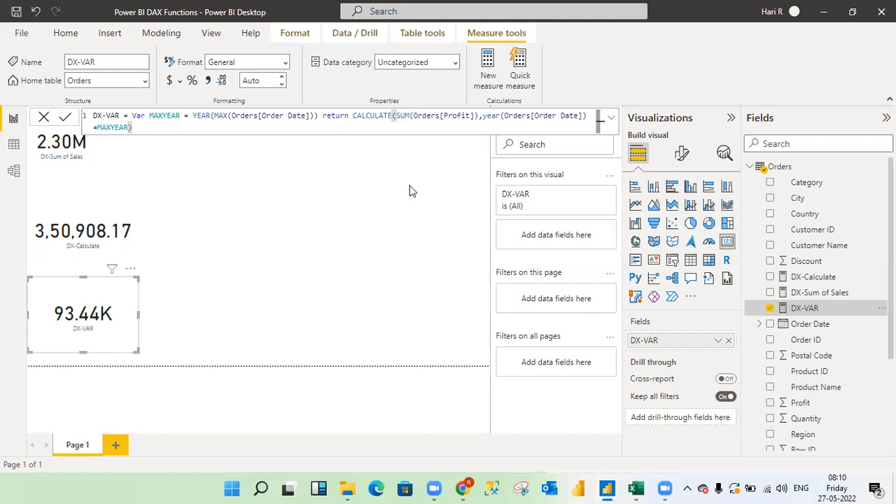
Step: Switch to the RR Infotech_Power BI_DAX Functions workbook in Excel and read through the numbered DAX questions below the Current Year Sales formula
key("alt+Tab")
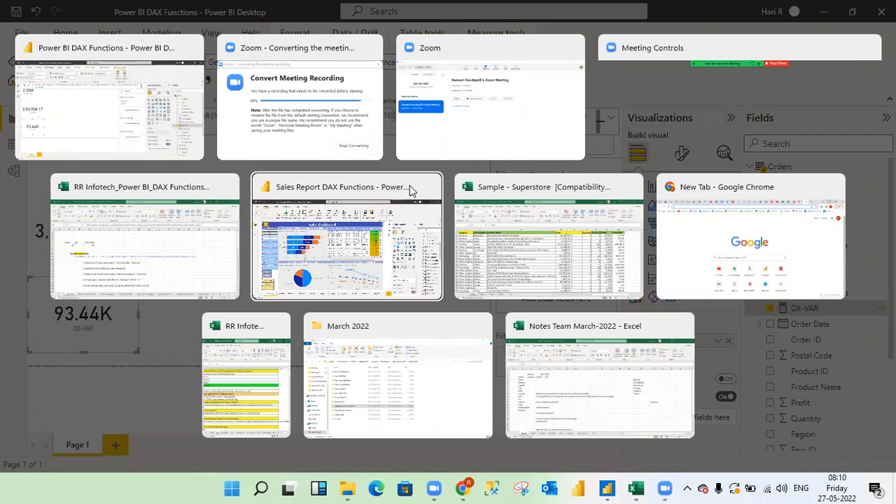
key("alt+shift+Tab")
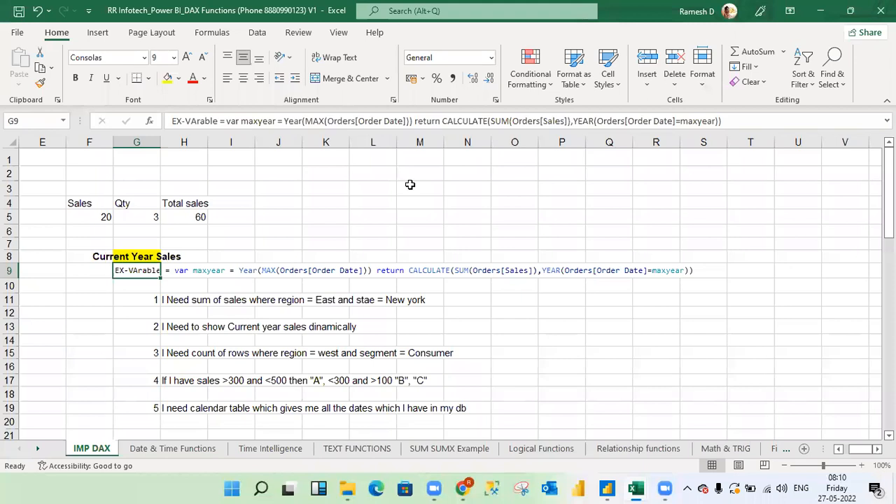
key("Down")
key("Down")
key("Down")
key("Down")
key("Down")
key("Down")
key("Down")
key("Down")
key("Down")
key("Down")
key("Up")
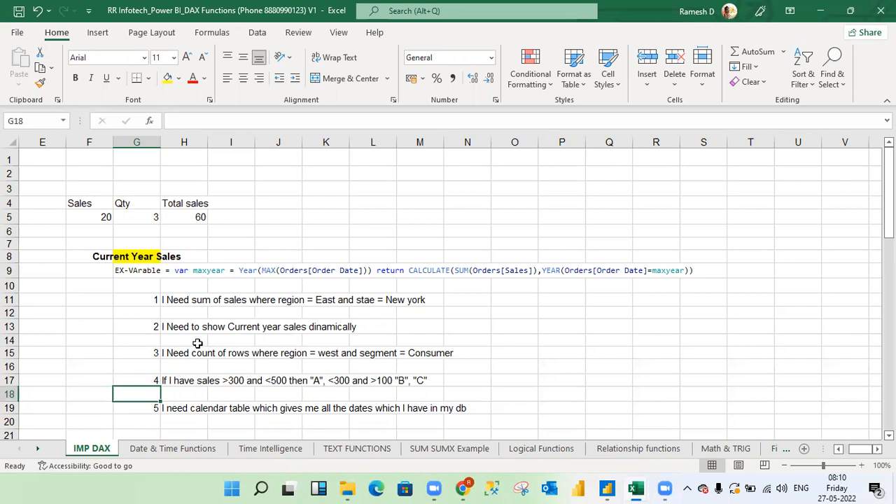
left_click(137, 271)
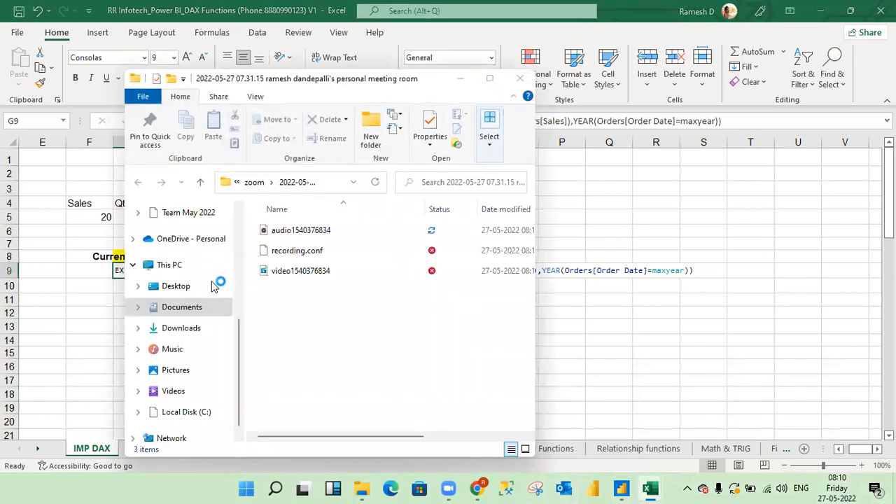
Step: Switch to the Power BI DAX Functions report and review the formulas of the DX-Sum of Sales, DX-Calculate and DX-VAR measures
key("alt+Tab")
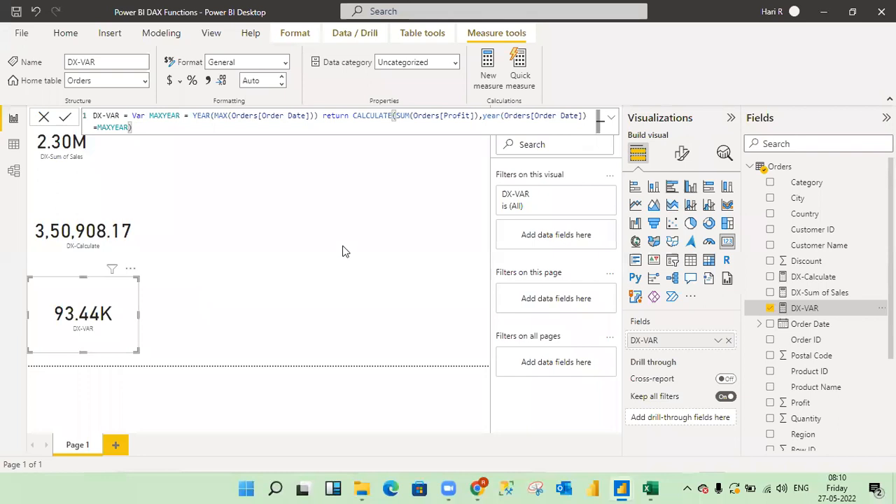
left_click(343, 250)
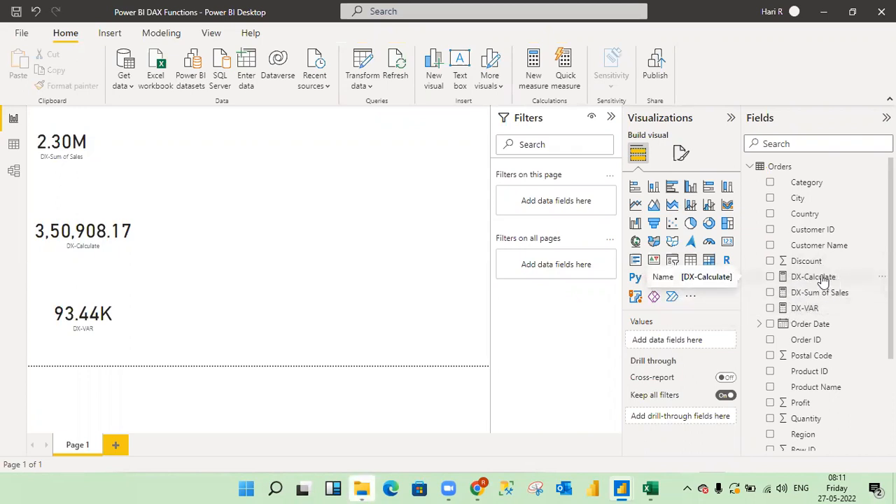
left_click(811, 295)
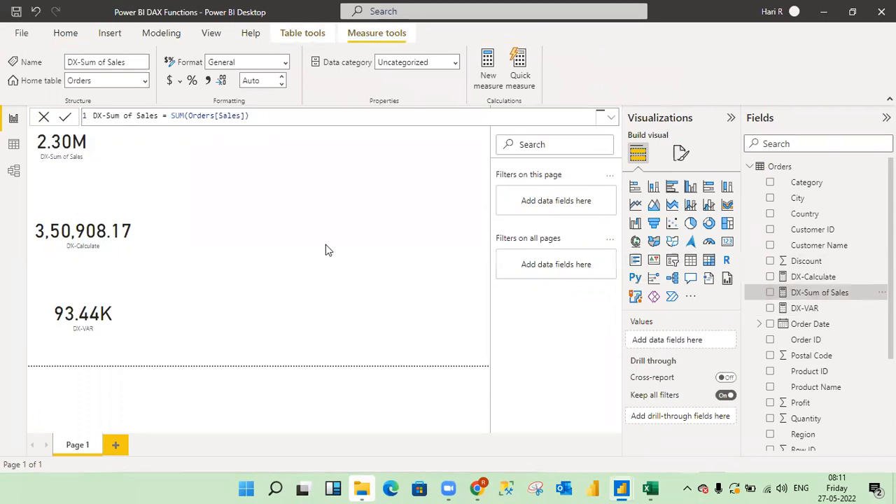
left_click(814, 279)
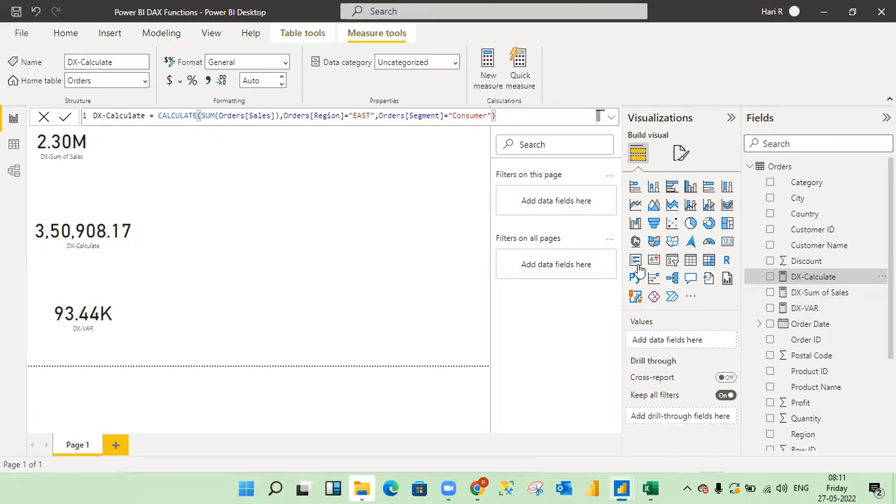
left_click(805, 308)
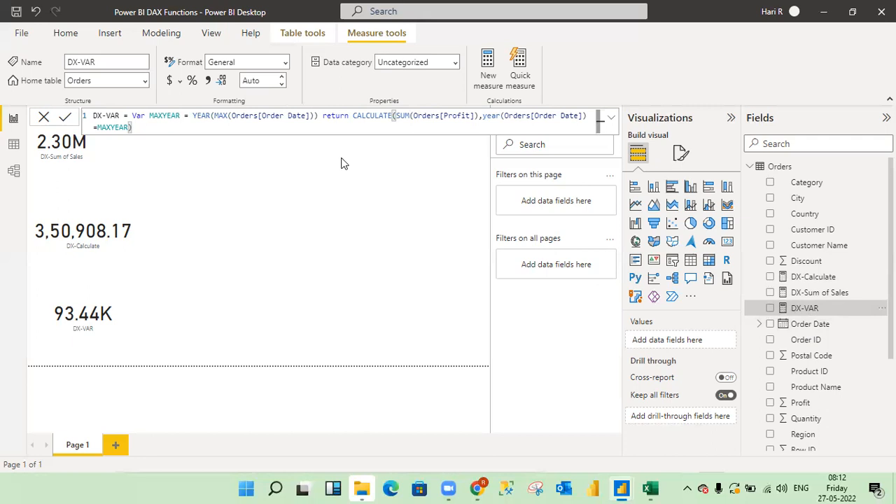
Step: Return to the DAX Functions workbook in Excel and go through the first three requirements, ending on the count of rows question
key("alt+Tab")
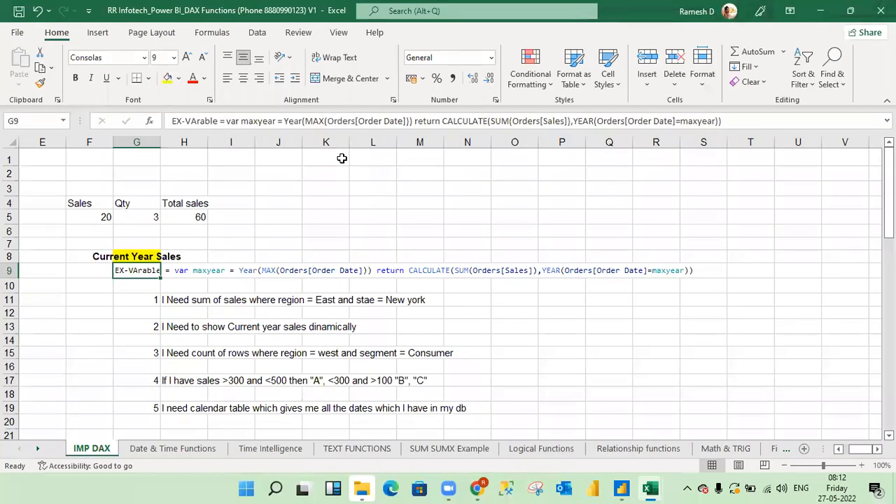
left_click(240, 292)
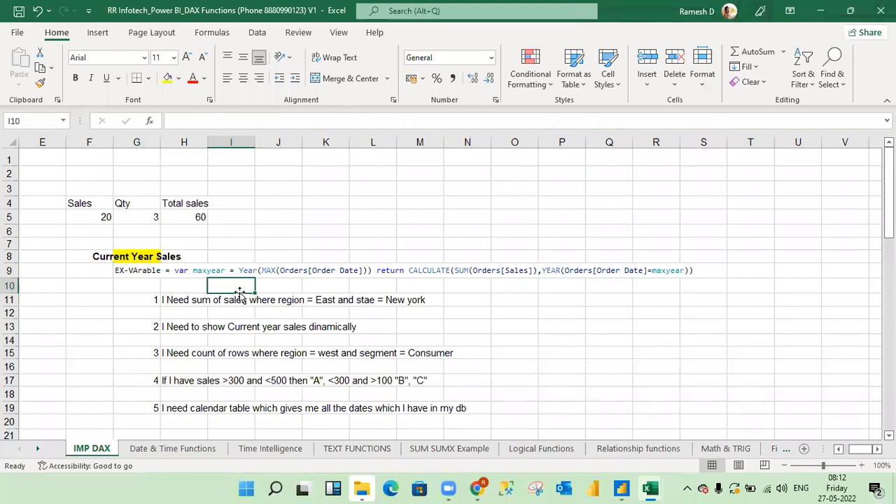
key("Down")
key("Left")
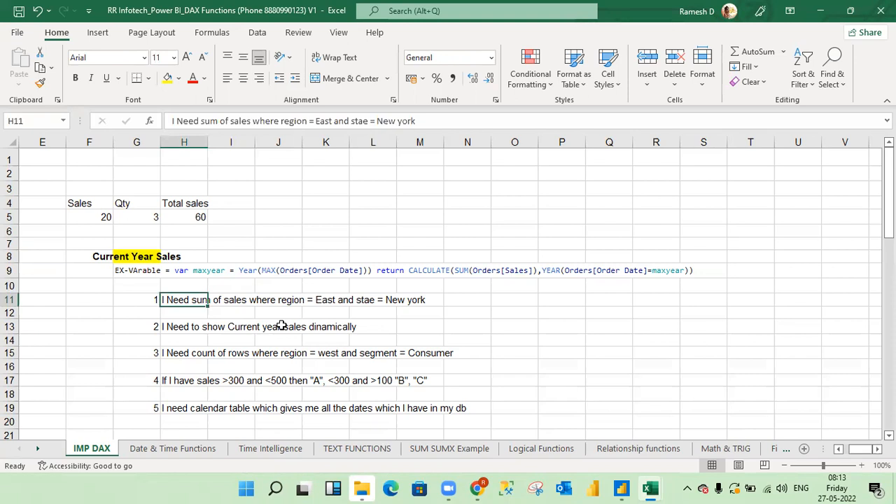
left_click(193, 329)
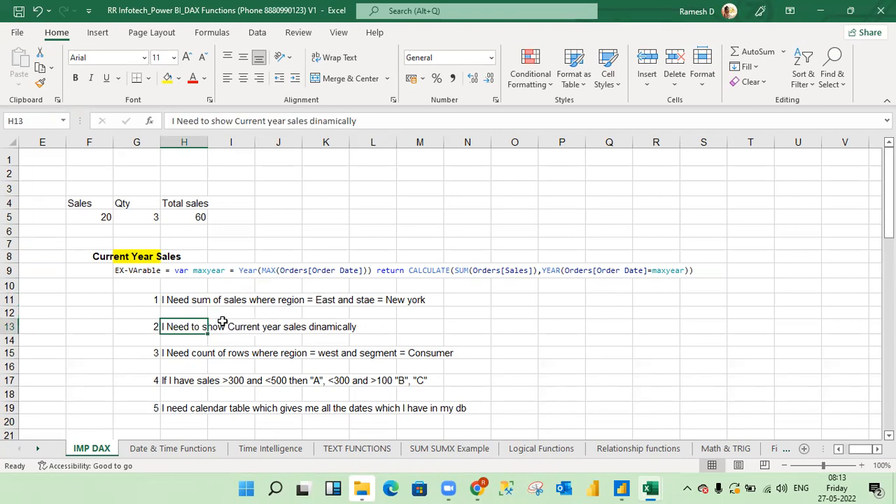
left_click(185, 354)
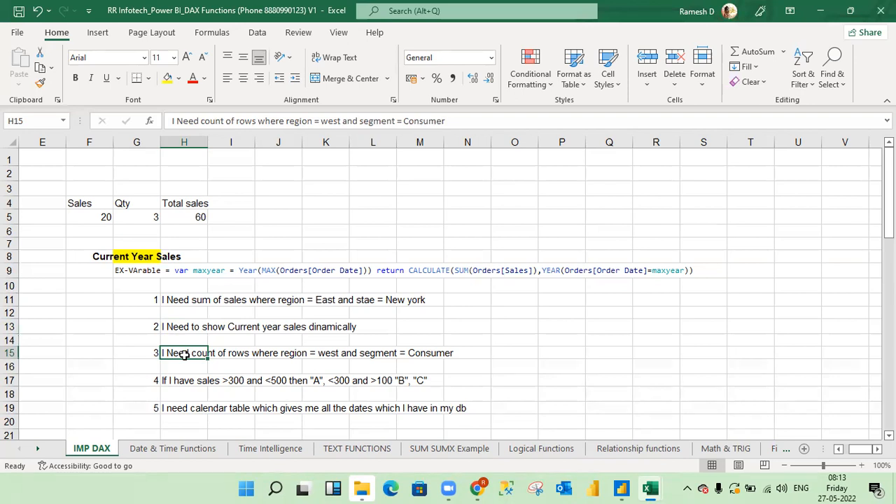
Step: Switch to the Sample - Superstore workbook and add filters to the whole header row of the Orders sheet, starting from Row ID
key("alt+Tab")
key("Down")
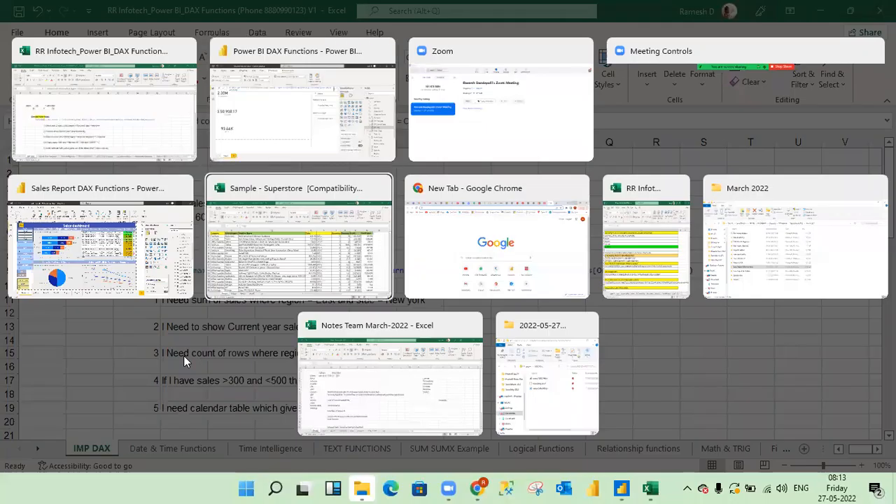
key("Return")
key("Left")
key("Left")
key("Left")
key("Left")
key("Left")
key("Left")
key("Left")
key("Left")
key("Left")
key("Left")
key("Left")
key("Left")
key("Left")
key("Left")
key("Left")
key("Left")
key("Left")
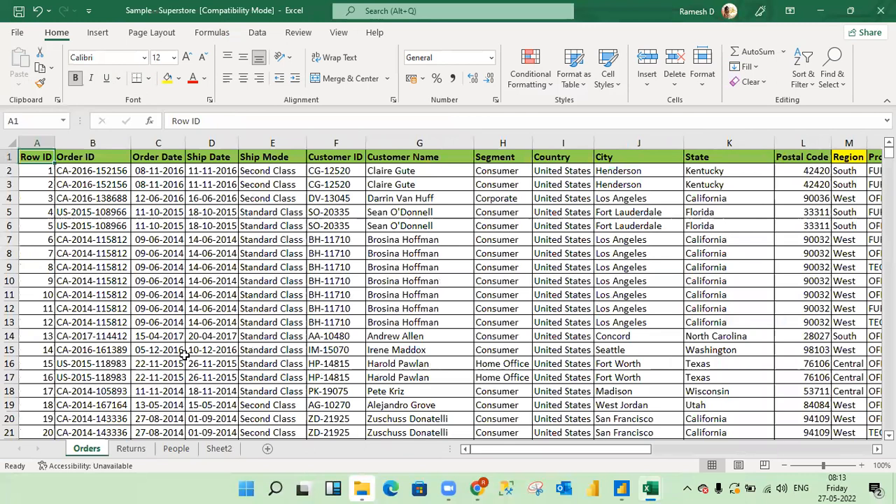
key("ctrl+shift+Right")
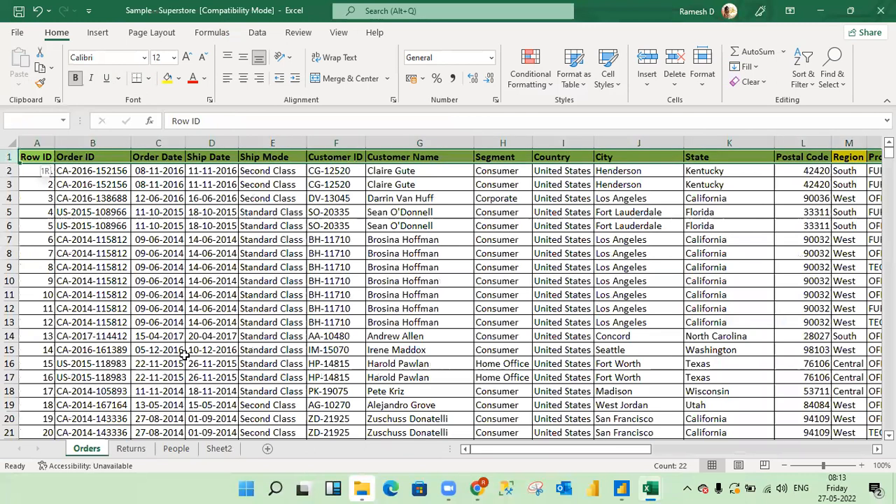
key("ctrl+shift+l")
Step: Filter the Segment column of the Orders sheet to show only Corporate
key("Right")
key("Right")
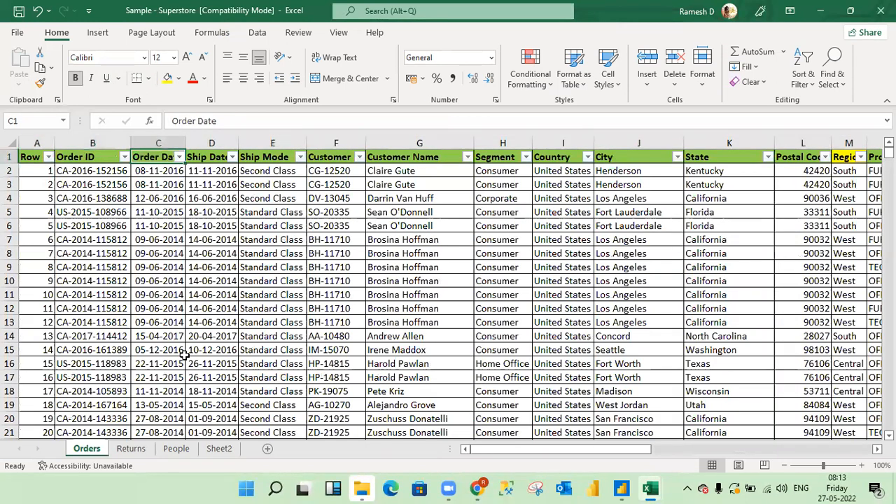
key("Right")
key("Right")
key("Right")
key("Right")
key("Right")
key("Right")
key("Right")
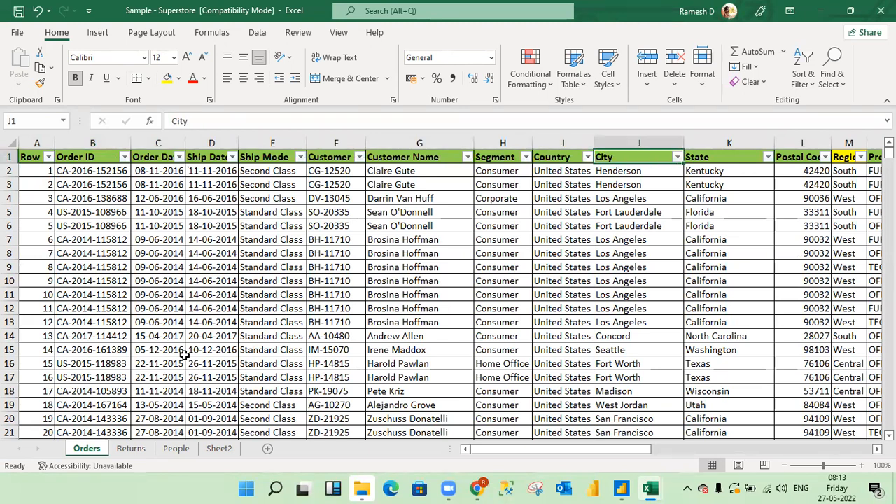
key("Left")
key("Left")
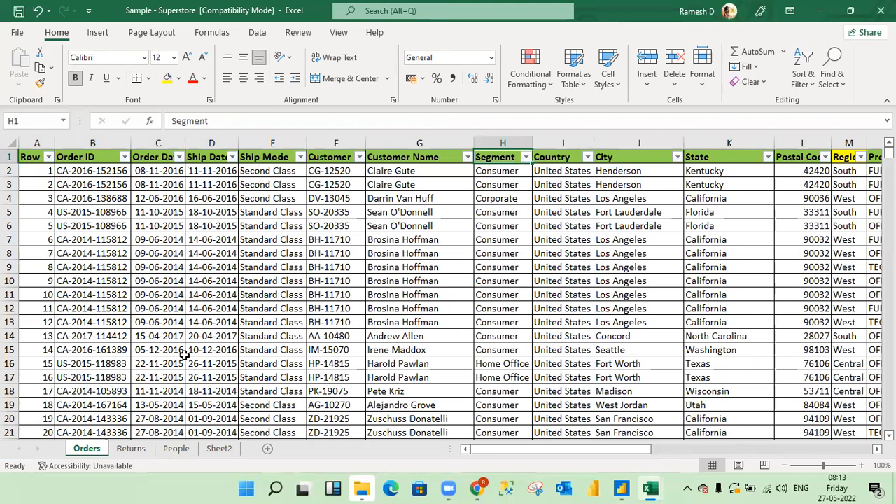
key("alt+Down")
key("Down")
key("Down")
key("Down")
key("Down")
key("Down")
key("Down")
key("Down")
key("Down")
key("Down")
key("Down")
key("Down")
key("Up")
key("Up")
key("space")
key("Down")
key("Down")
key("Down")
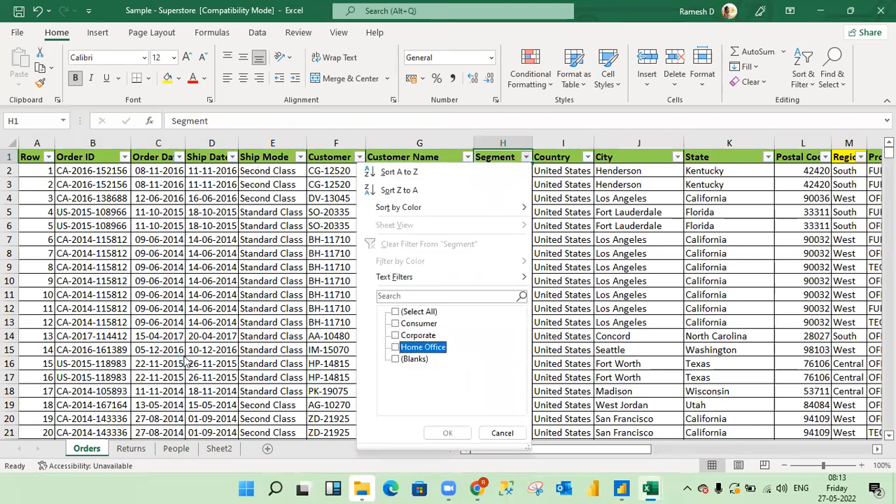
key("Up")
key("space")
key("Return")
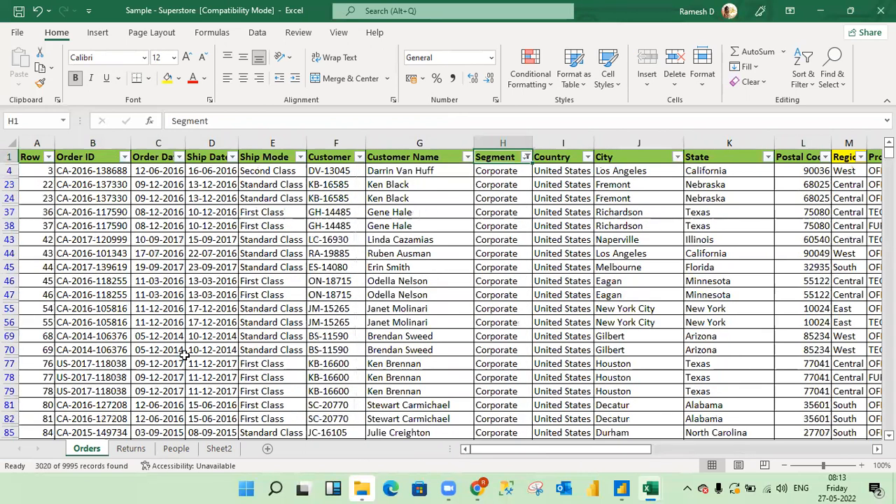
Step: Filter the State column of the Orders sheet to show only California
key("Right")
key("Right")
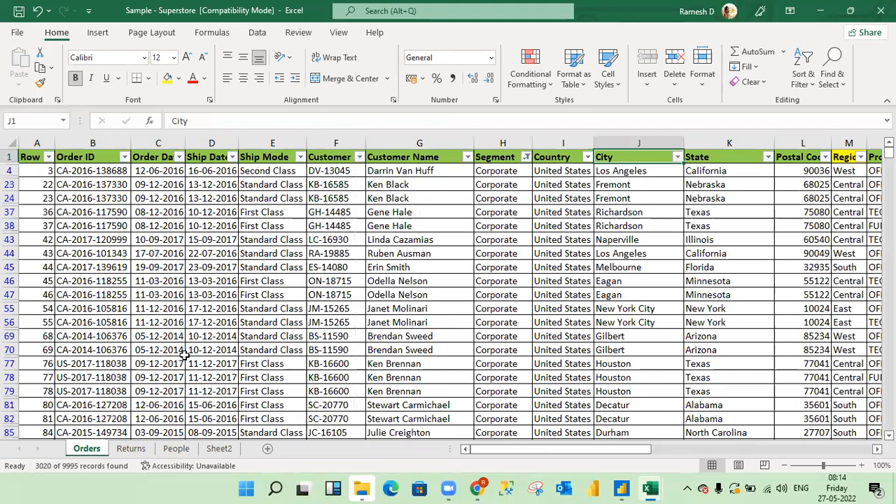
key("Right")
key("alt+Down")
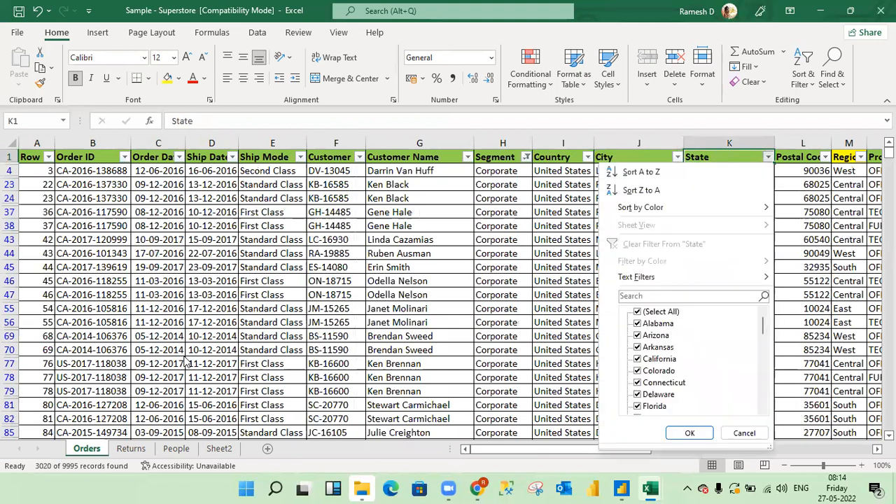
key("Tab")
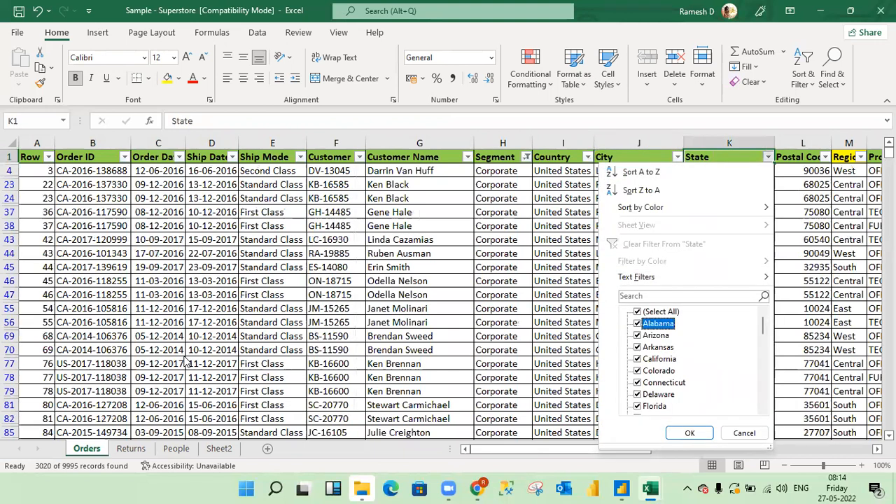
key("Up")
key("Down")
key("Up")
key("space")
key("Down")
key("Down")
key("Down")
key("Down")
key("space")
key("Return")
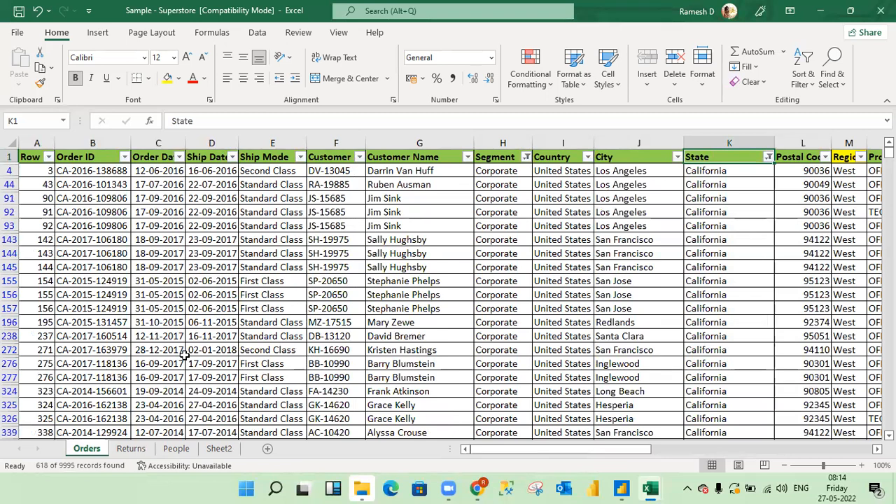
Step: Check the two filtered columns and count the filtered rows by selecting all visible City values
key("Left")
key("Left")
key("Left")
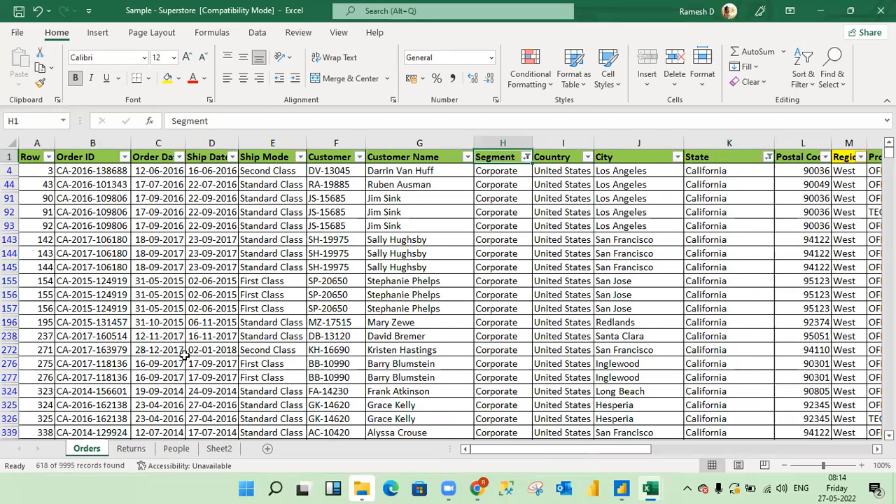
key("Right")
key("Right")
key("Right")
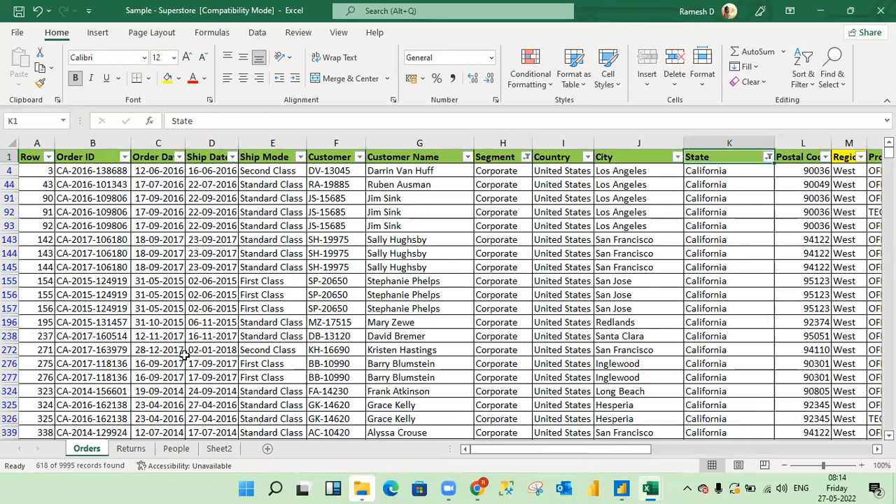
key("Down")
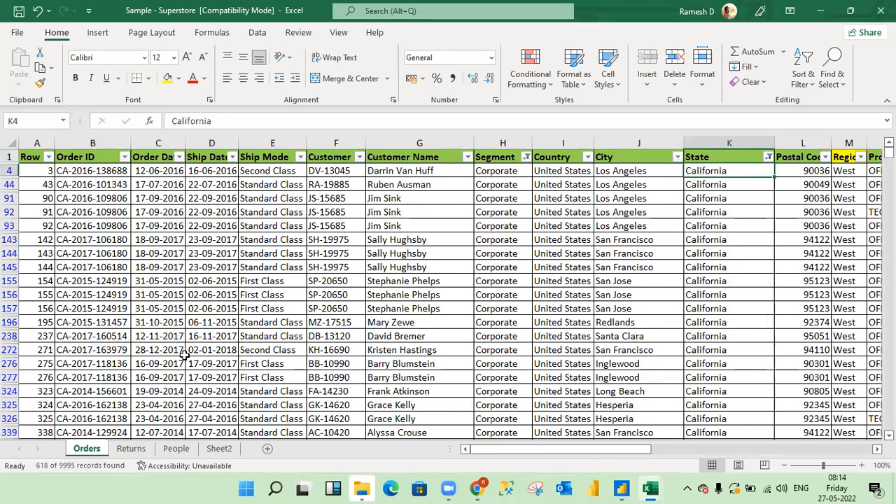
key("Left")
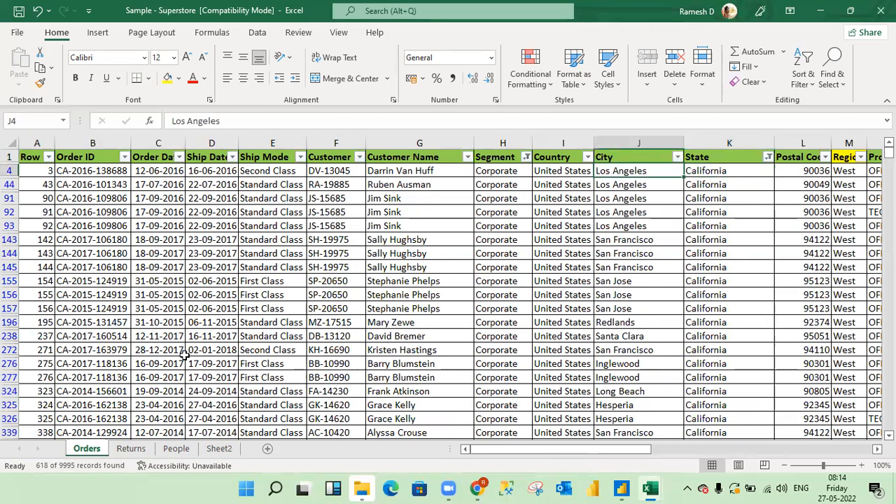
key("ctrl+shift+Down")
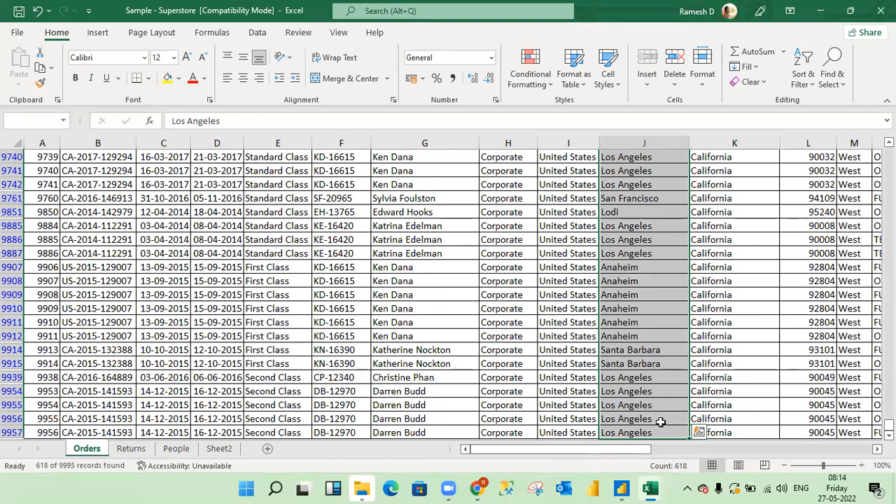
key("ctrl+Up")
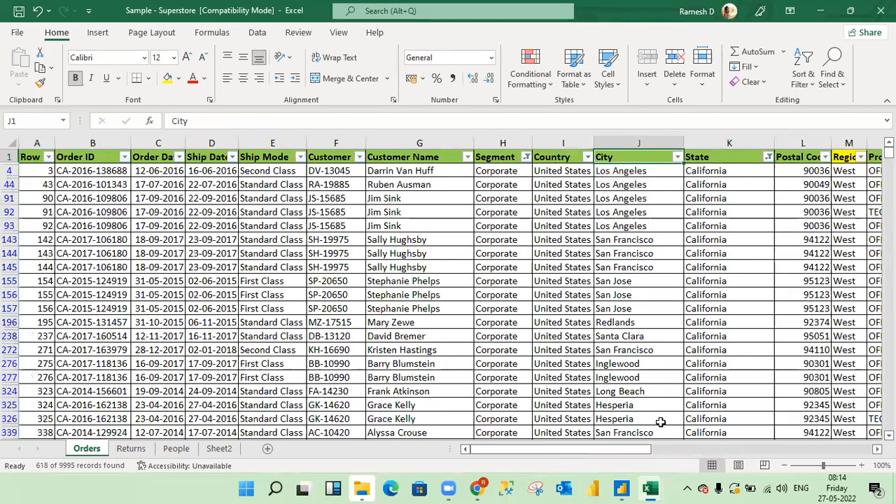
key("Left")
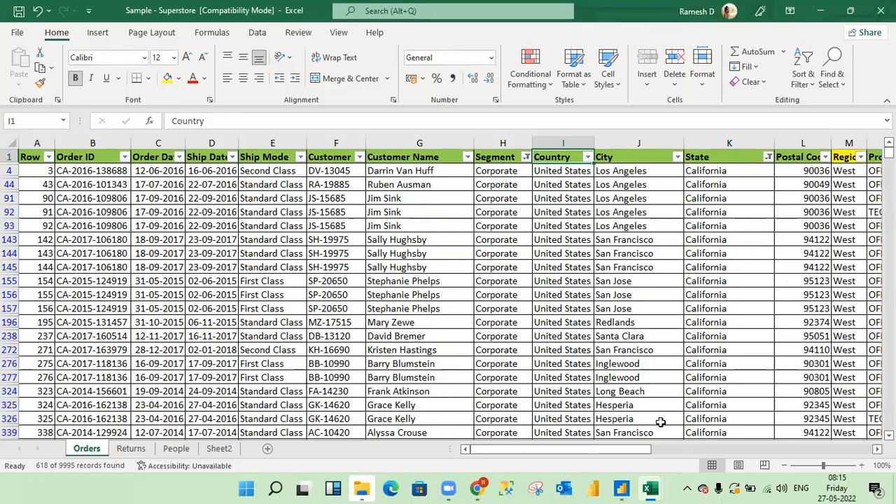
Step: Switch back to the Power BI DAX Functions report in Power BI Desktop
key("alt+Tab")
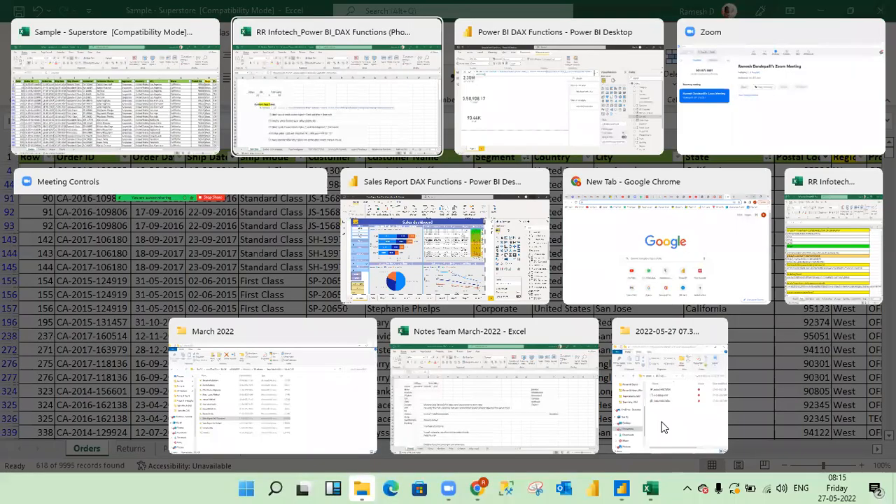
key("alt+Tab")
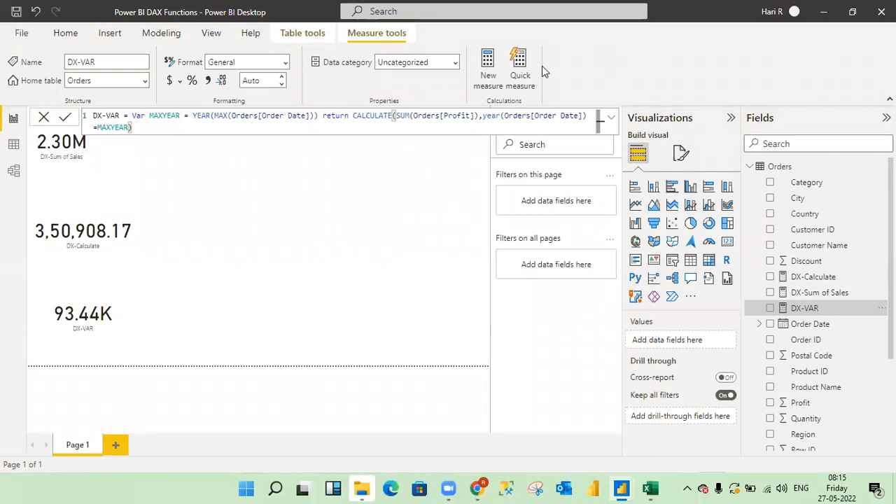
Step: Create a new measure in the Orders table and name it DX-Countofrows
left_click(488, 61)
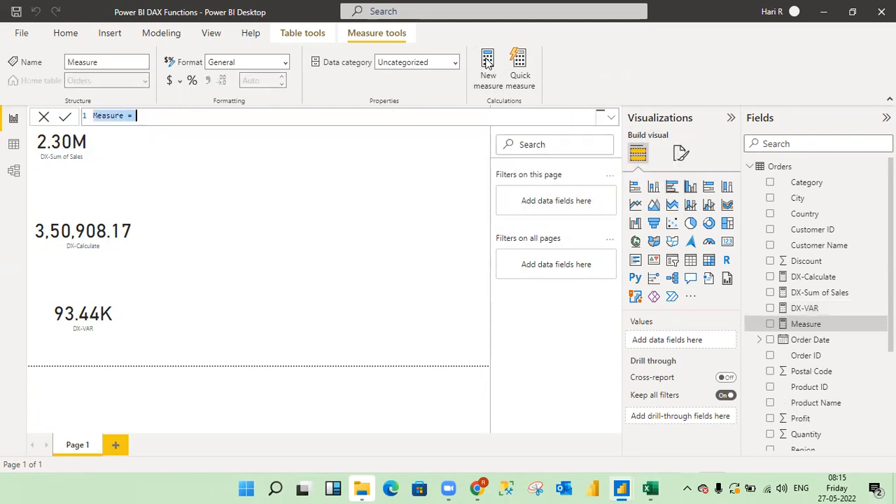
key("alt+Tab")
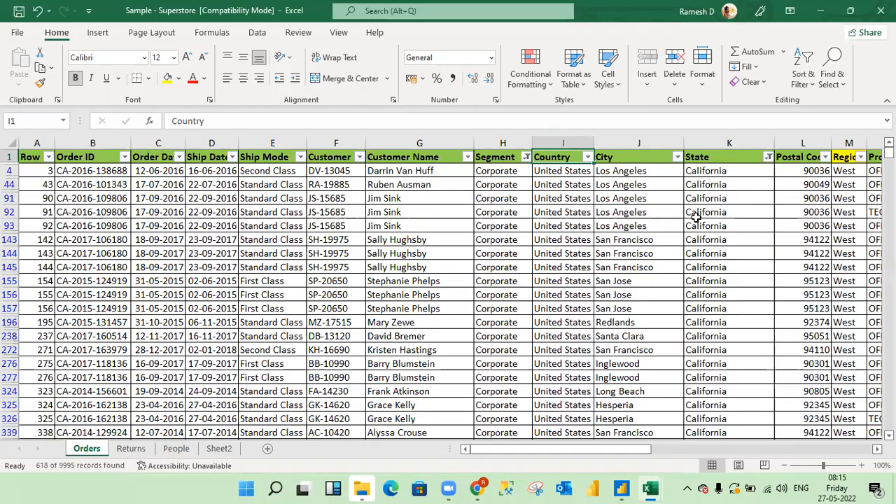
key("alt+Tab")
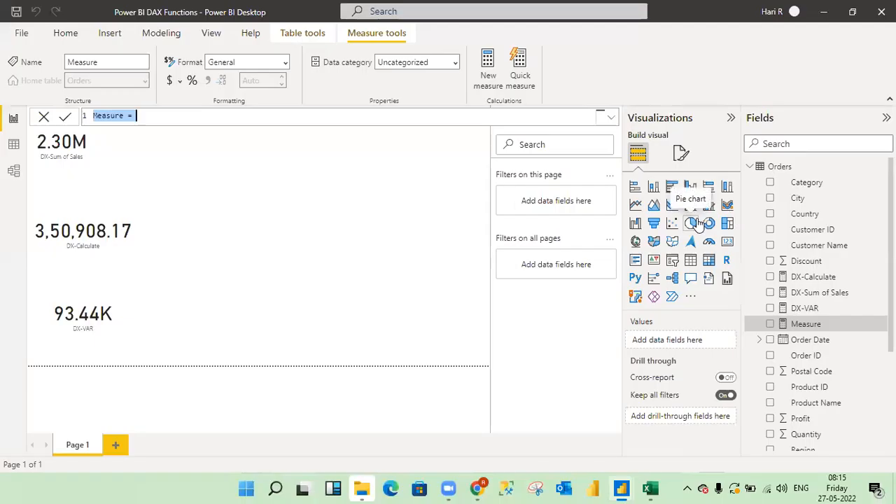
key("Left")
key("Right")
key("Right")
key("Right")
key("Right")
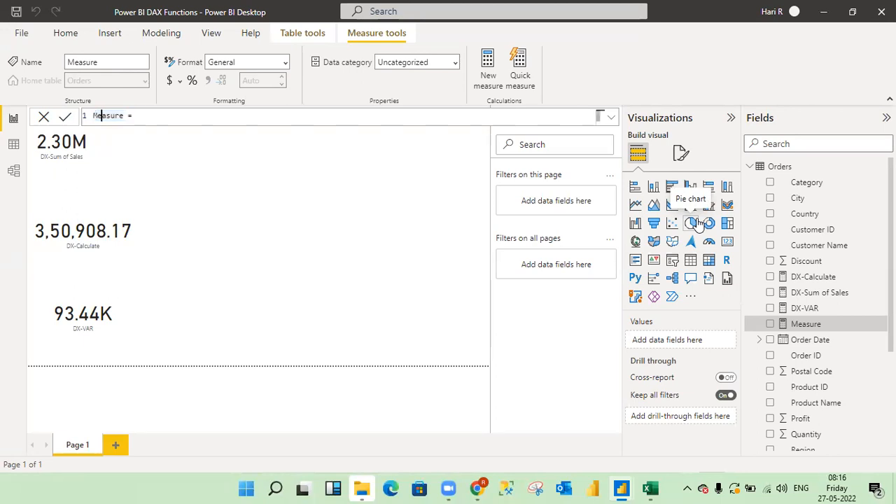
key("Right")
key("Right")
key("Right")
key("Right")
key("BackSpace")
key("BackSpace")
key("BackSpace")
key("BackSpace")
key("BackSpace")
key("BackSpace")
key("BackSpace")
key("BackSpace")
type("DX-")
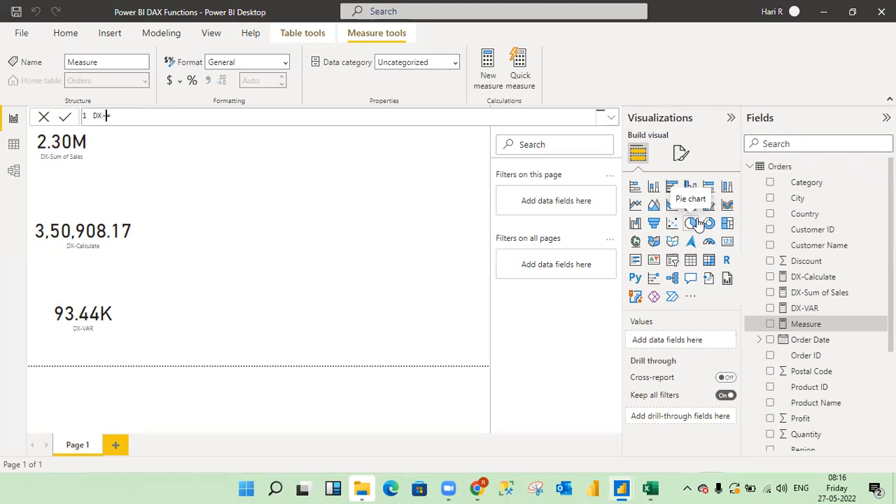
type("Countofrows")
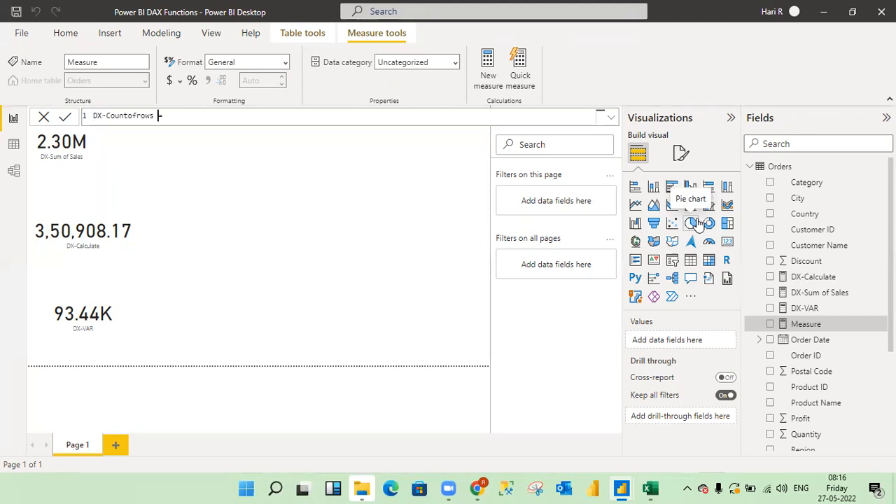
Step: Begin the DX-Countofrows formula with the CALCULATE function
key("End")
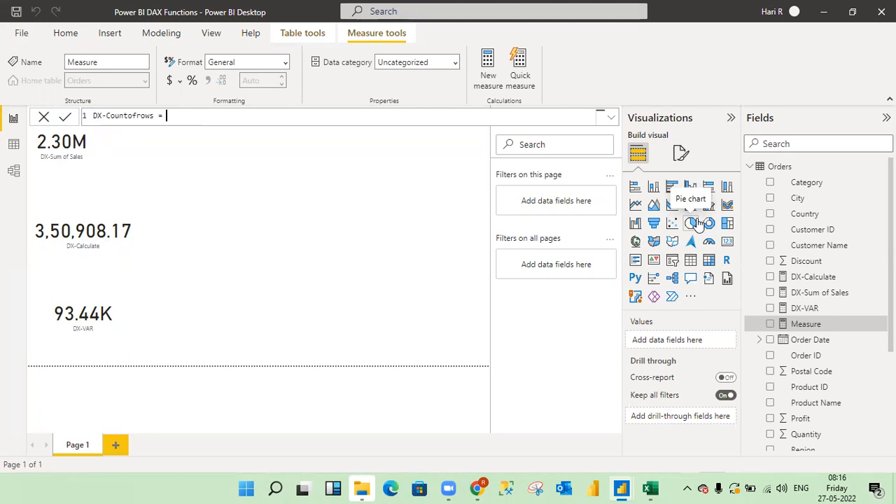
type("c")
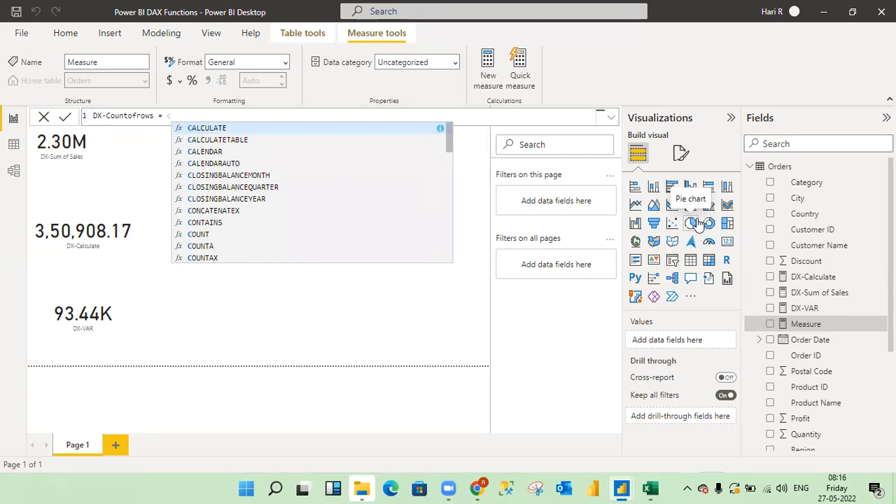
type("ALCULATE(")
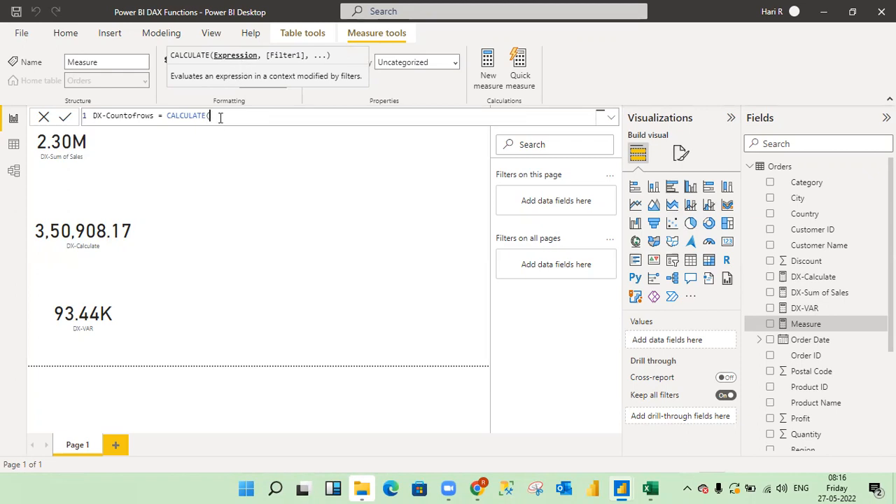
type("count")
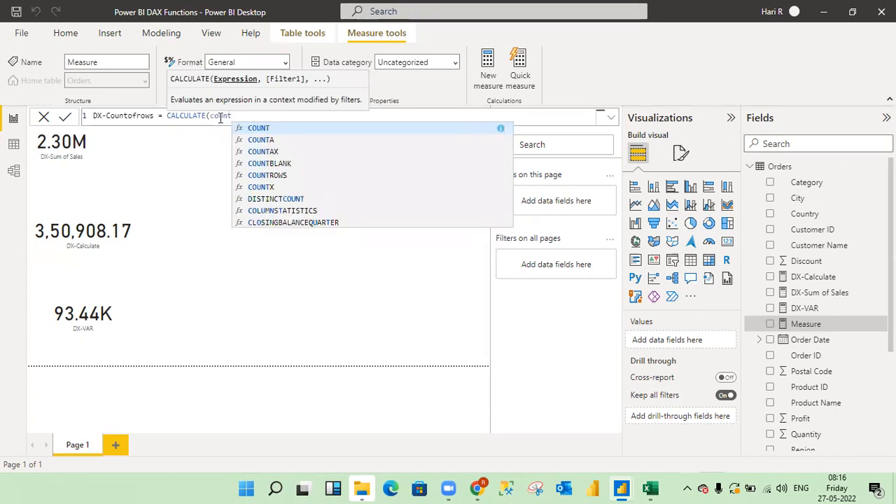
type("of")
key("BackSpace")
key("BackSpace")
key("BackSpace")
key("BackSpace")
key("BackSpace")
key("BackSpace")
key("BackSpace")
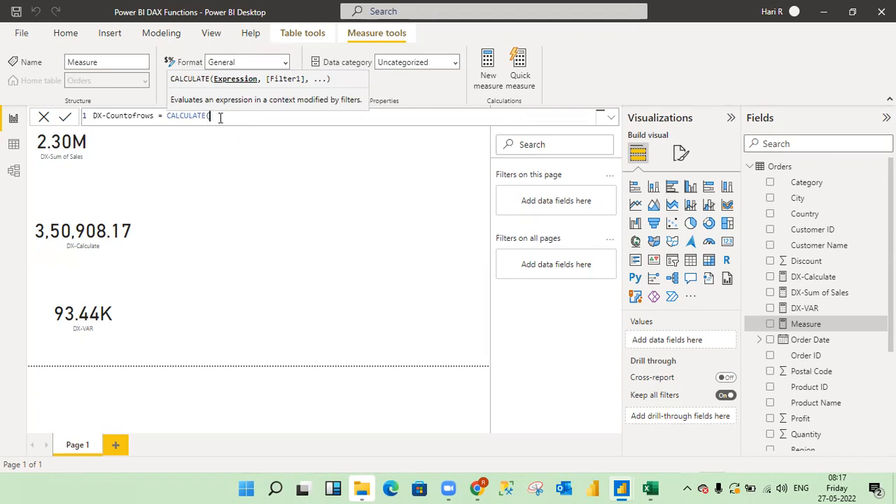
Step: Enter COUNTROWS(Orders) as the expression inside the CALCULATE function
type("coun")
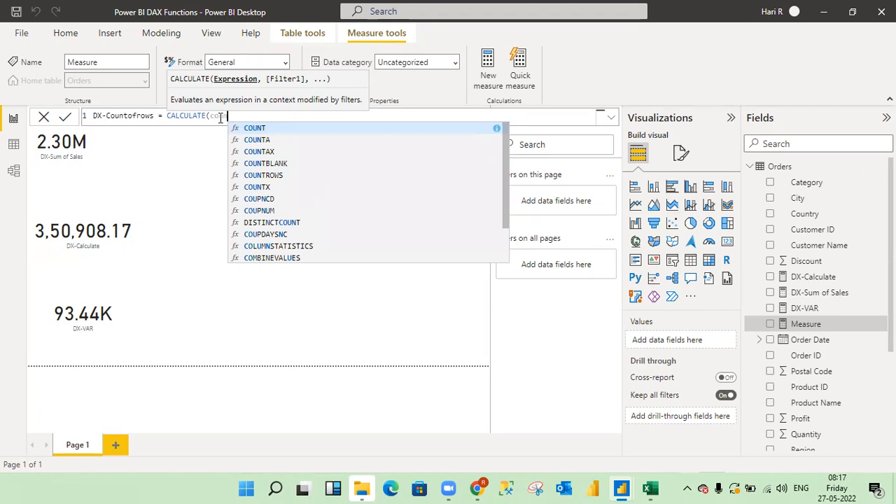
key("Down")
key("Down")
key("Down")
key("Down")
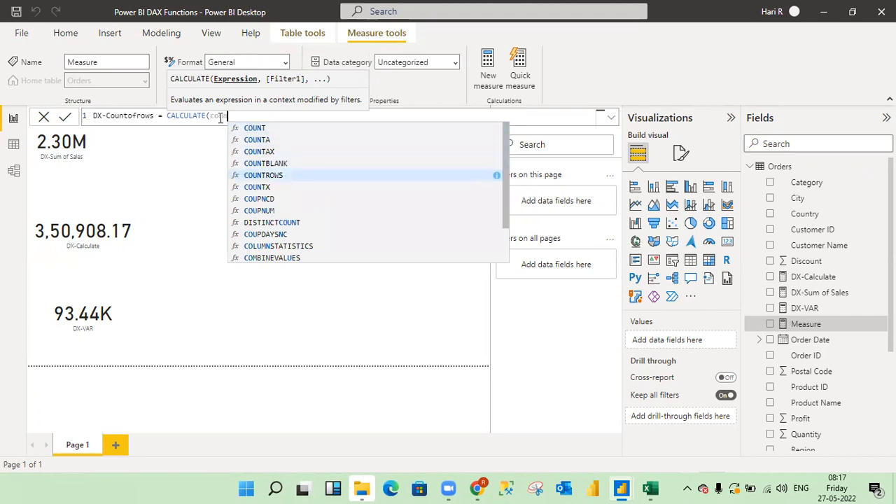
key("Tab")
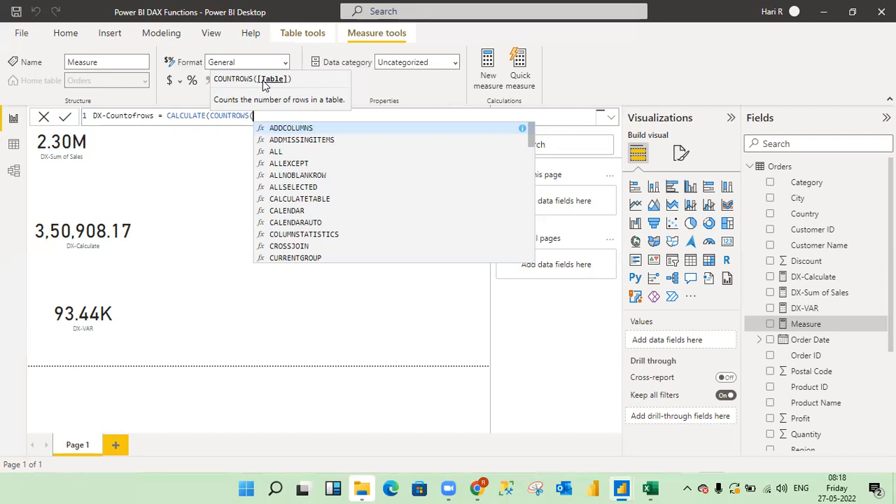
type("orde")
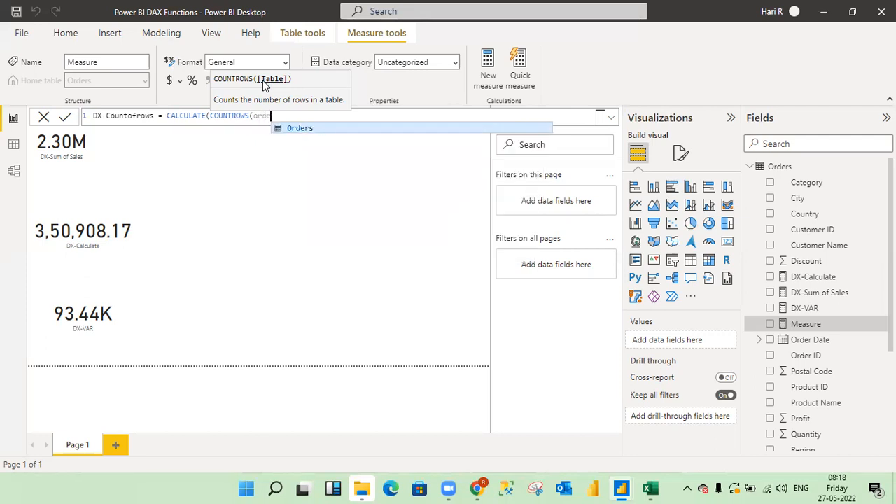
type("rs")
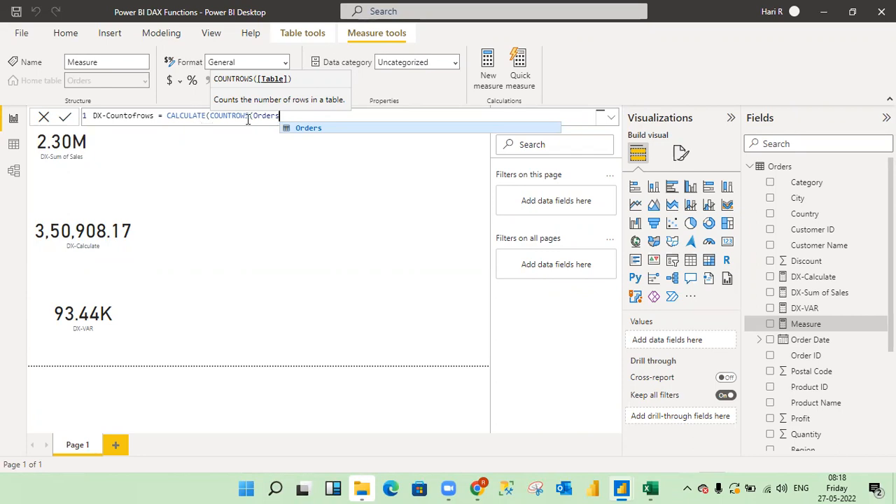
left_click(311, 130)
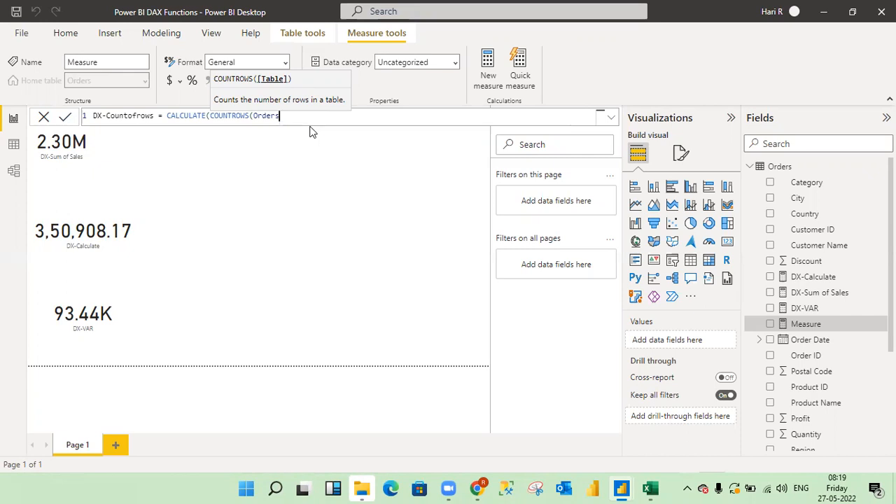
type(")")
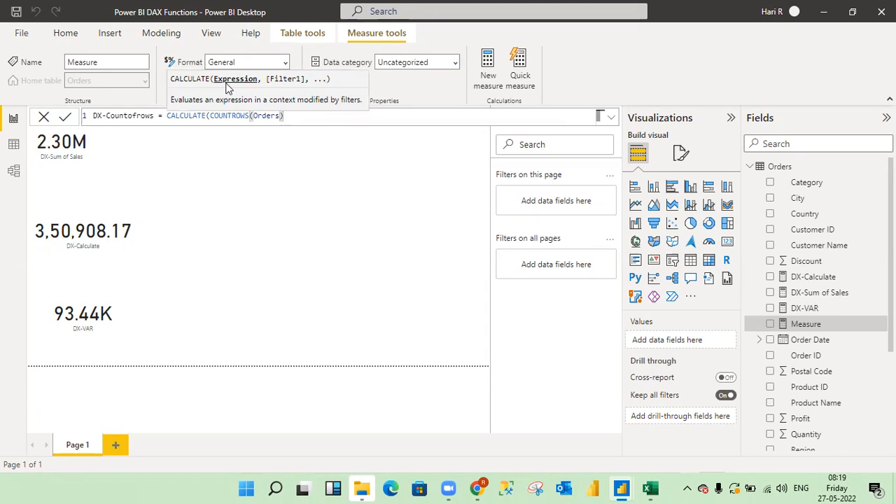
Step: Add the first CALCULATE filter Orders[Segment]="Corporate", checking the column against the filtered Excel sheet
left_click(287, 117)
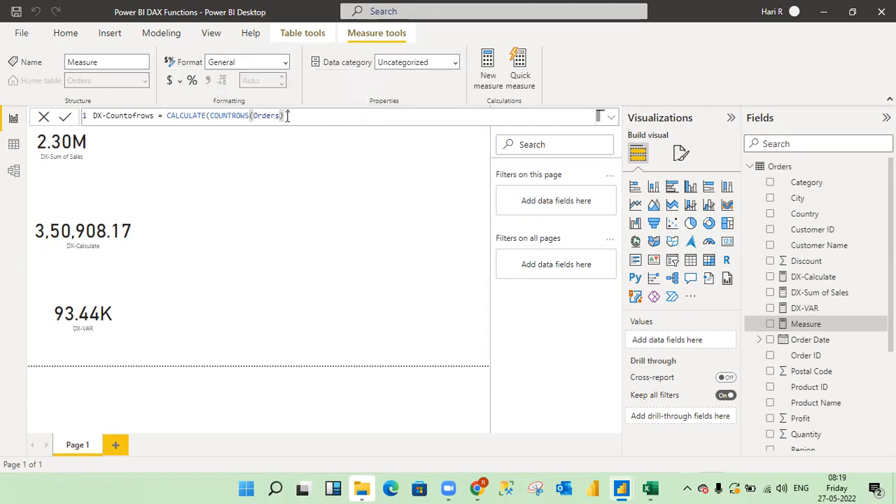
left_click(287, 117)
type(",")
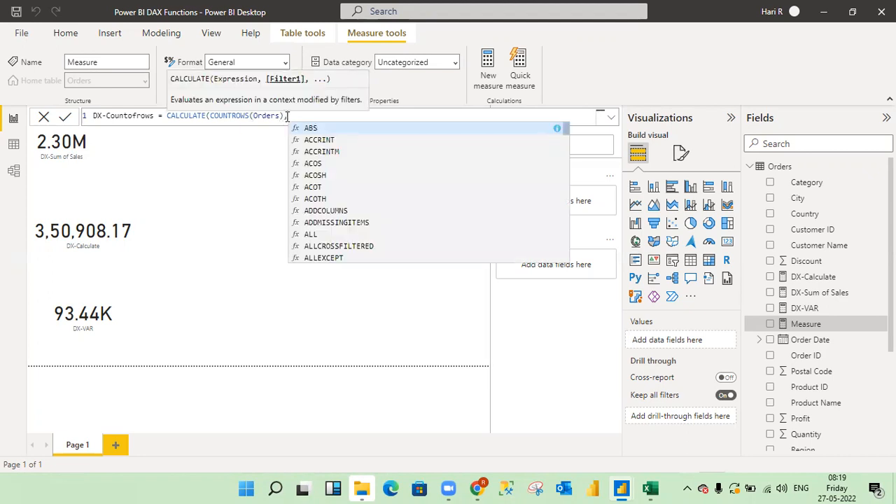
key("alt+Tab")
key("alt+Tab")
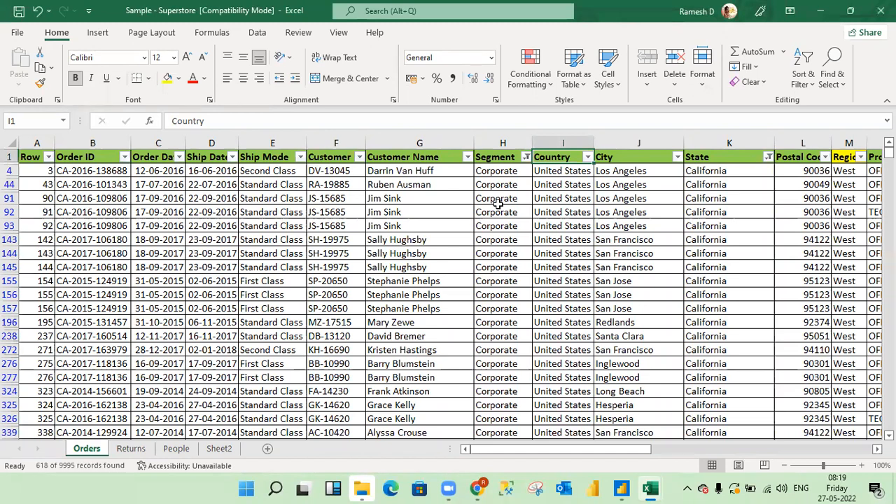
key("alt+Tab")
type("s")
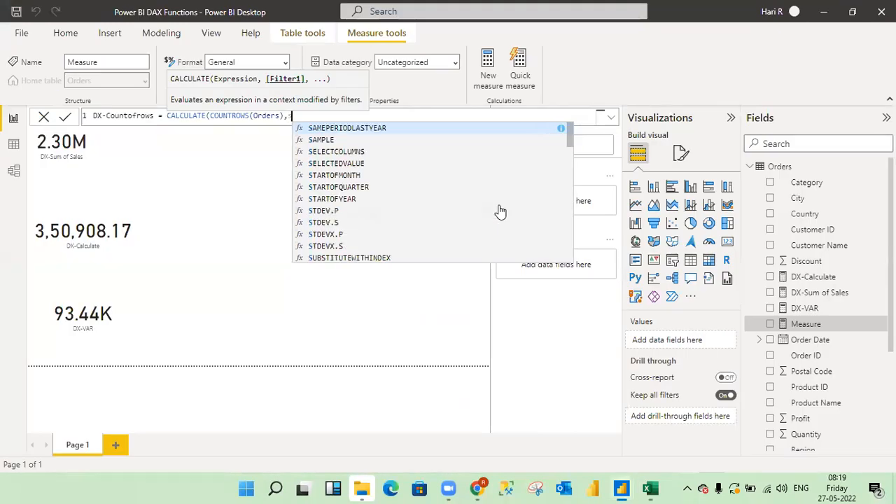
type("eg")
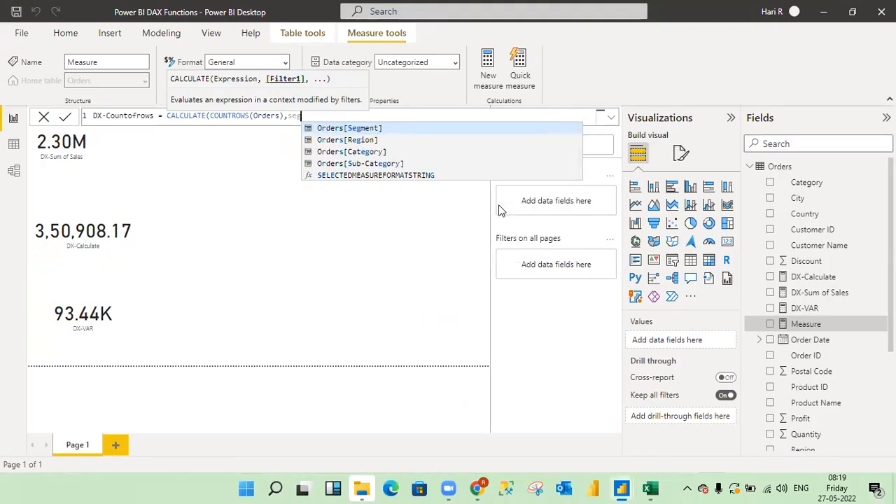
key("Tab")
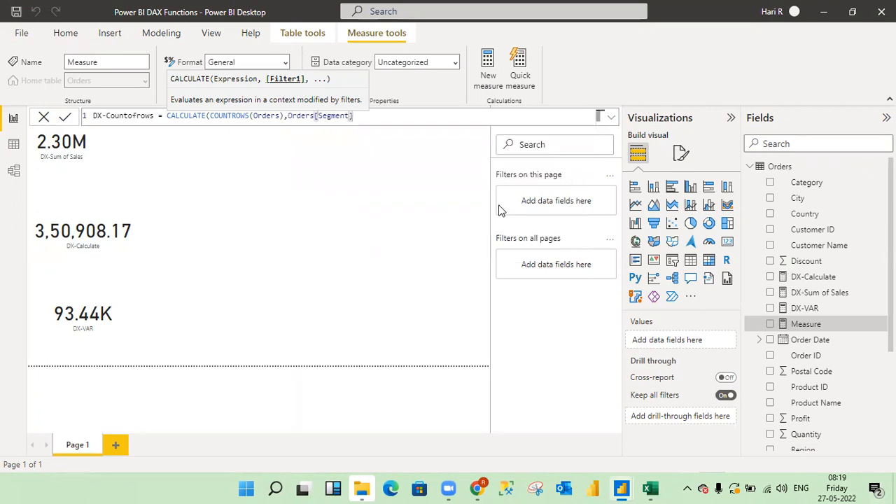
type("=\"Corporate")
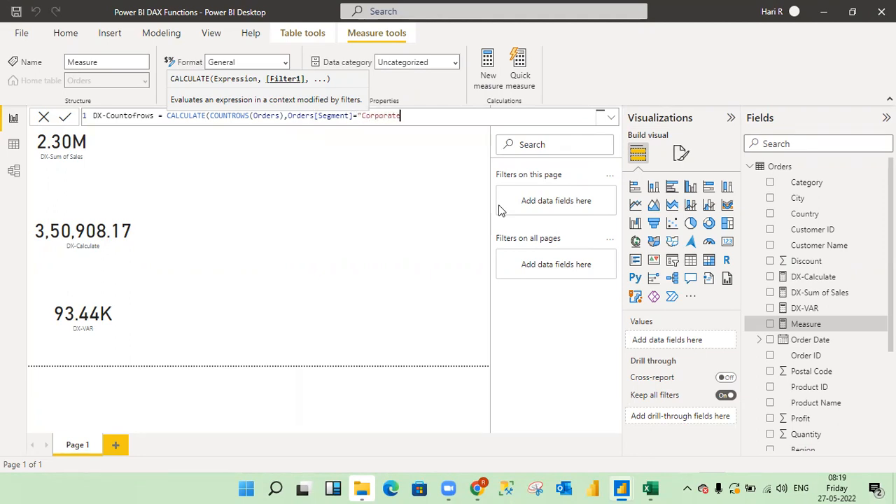
type("\"")
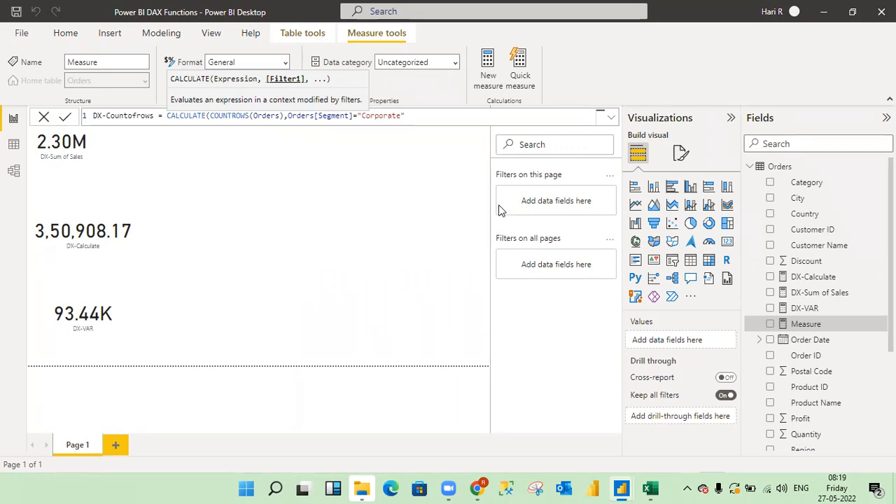
Step: Add the second filter Orders[State]="California", close the CALCULATE formula and commit the DX-Countofrows measure
type(",")
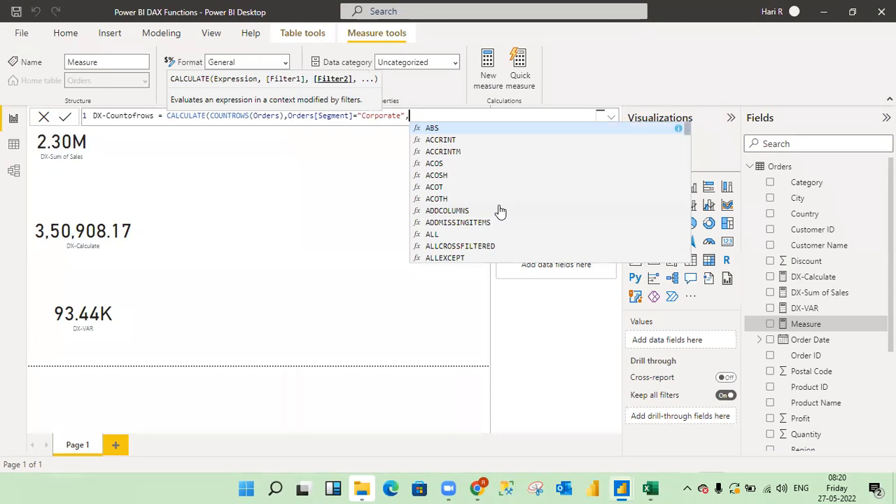
key("alt+Tab")
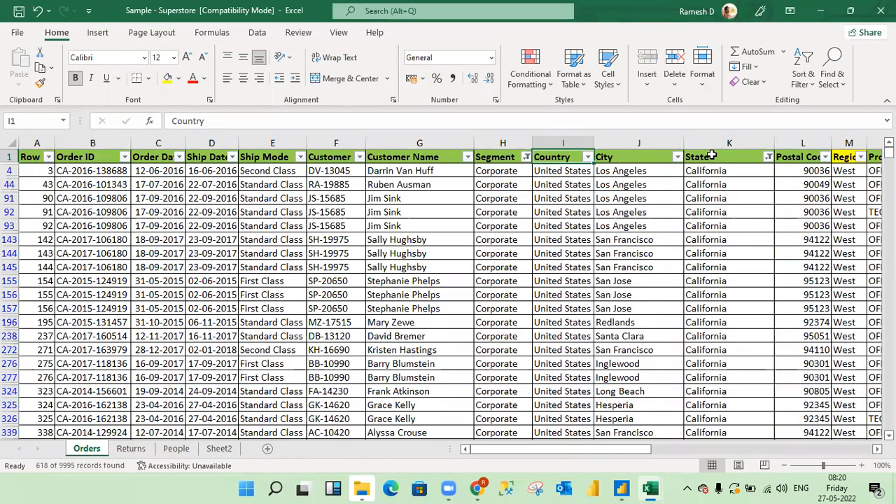
key("alt+Tab")
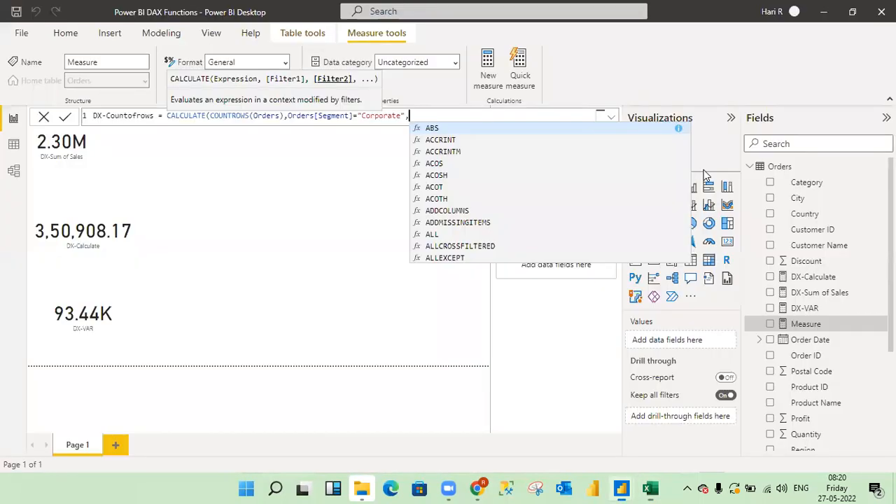
type("state")
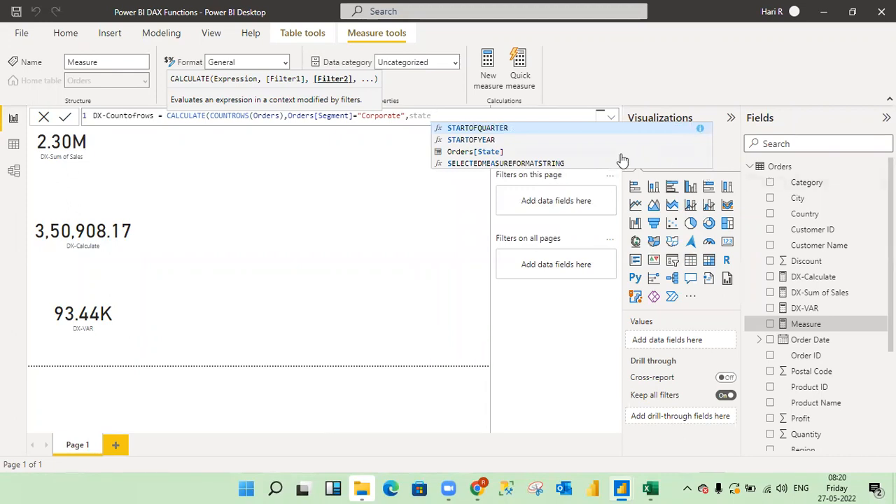
left_click(483, 152)
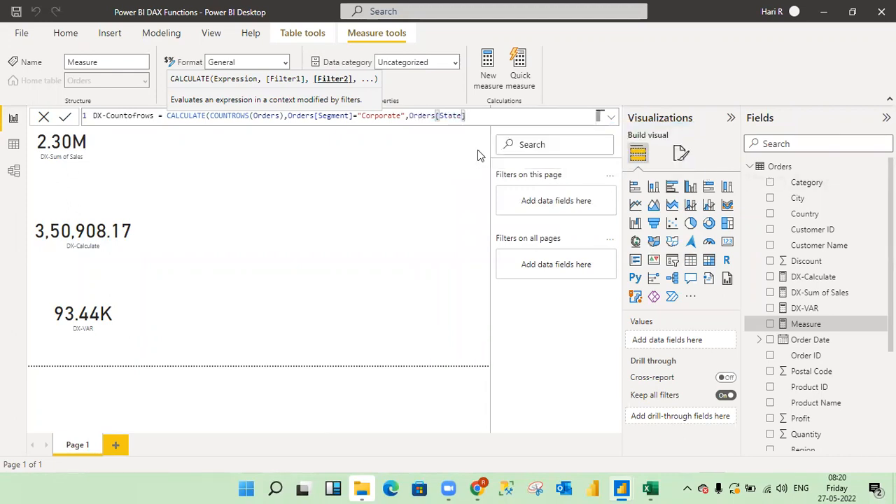
key("BackSpace")
type("=\"Califor")
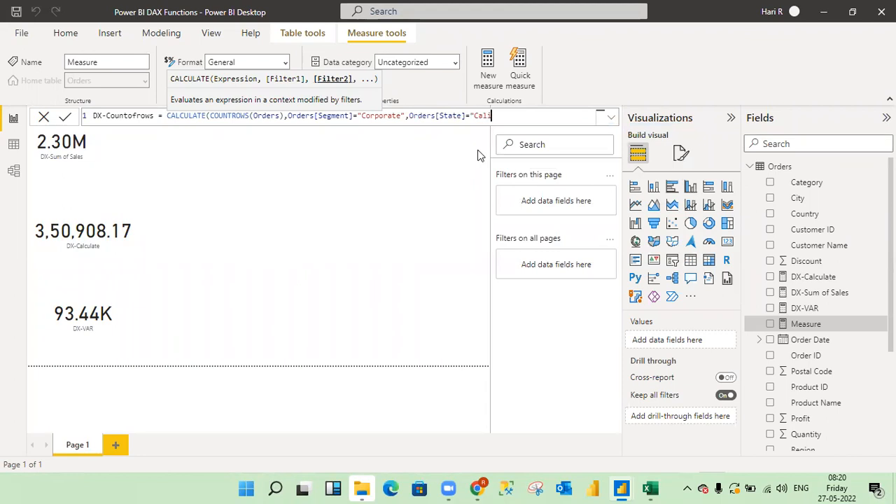
type("nia\")")
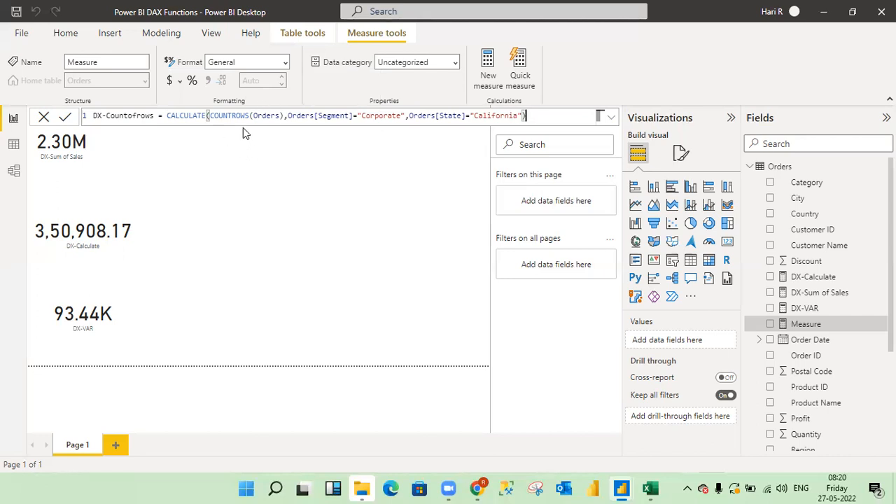
left_click(65, 122)
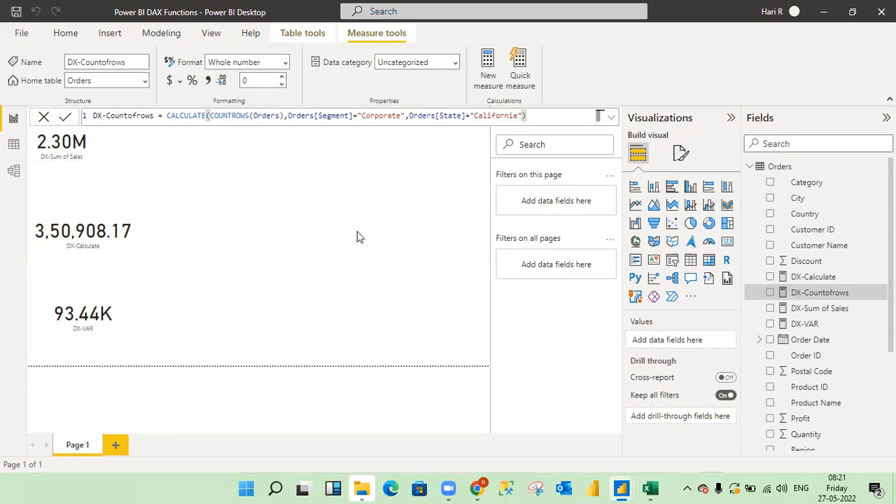
Step: Add a table visual to the report page, place the DX-Countofrows measure in it, and convert it to a card
left_click(691, 260)
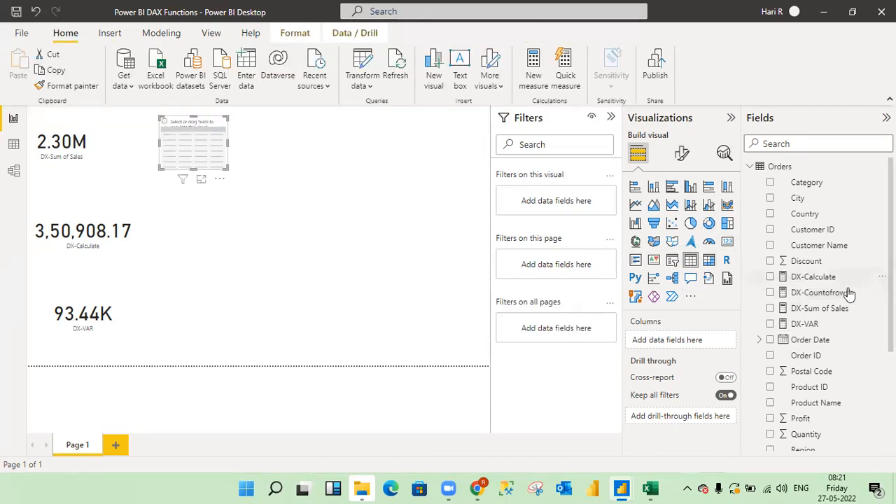
left_click_drag(800, 299, 194, 146)
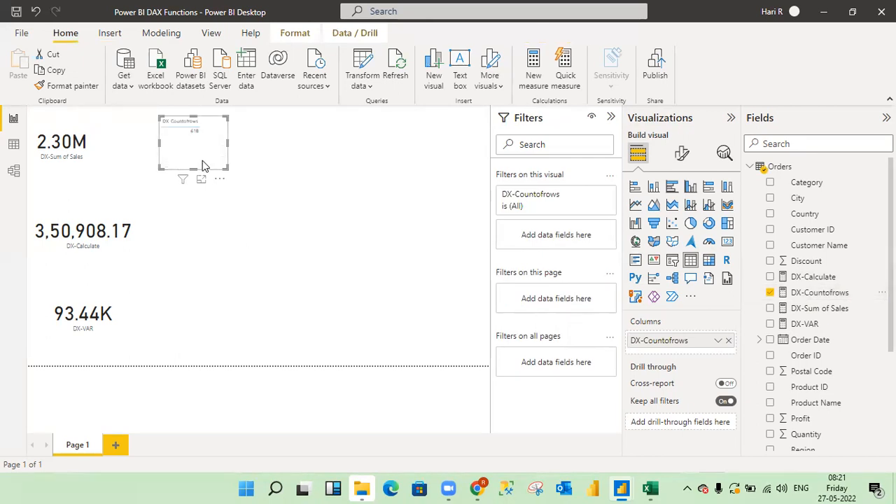
left_click(727, 240)
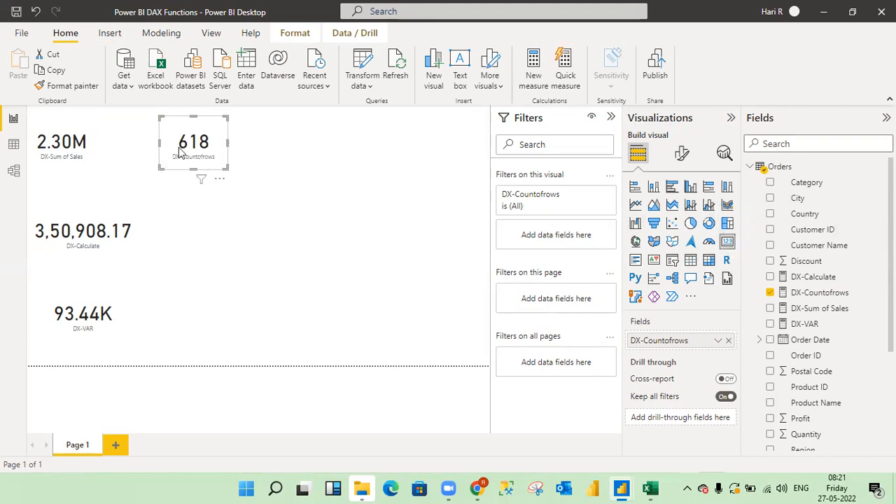
Step: Switch to the Sample - Superstore workbook in Excel and check the number of filtered Corporate and California rows in the Country column
key("alt+Tab")
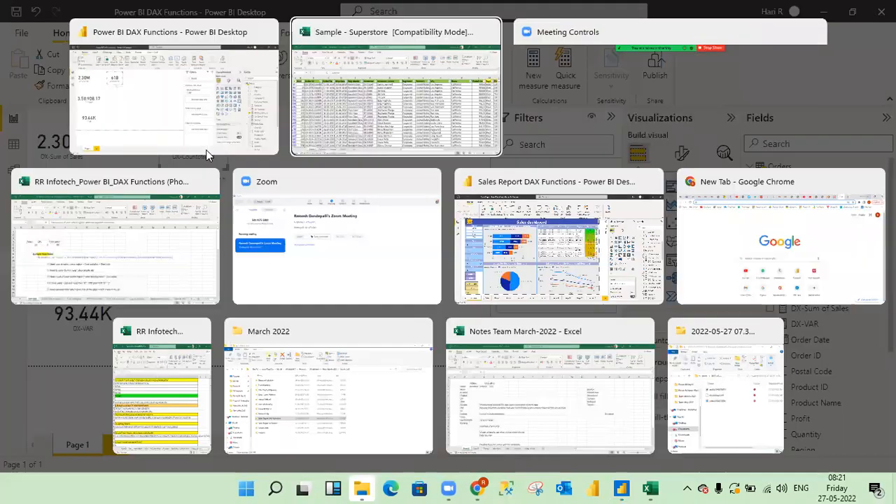
key("Down")
key("ctrl+shift+Down")
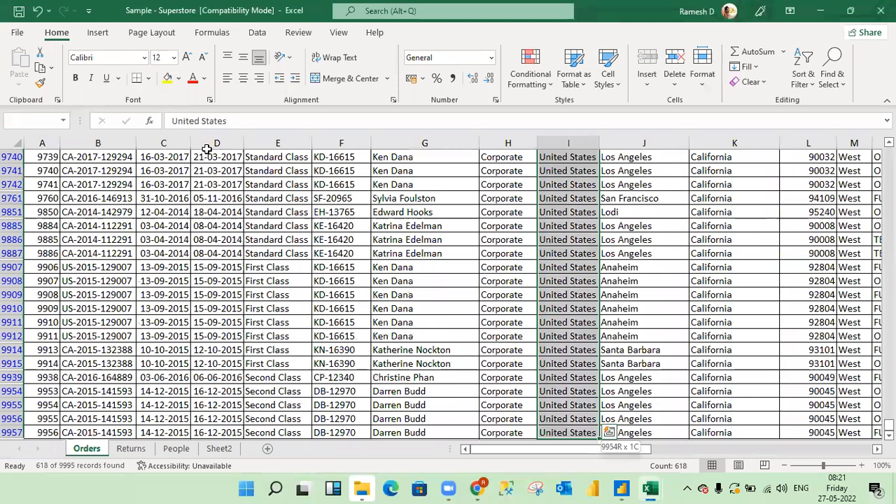
left_click(588, 294)
key("Up")
key("Up")
key("Up")
key("Up")
key("Up")
key("Up")
key("Up")
key("Up")
key("Up")
key("Up")
key("Up")
key("Up")
key("Up")
key("Up")
key("Up")
key("Up")
key("Up")
key("Up")
key("Up")
key("Up")
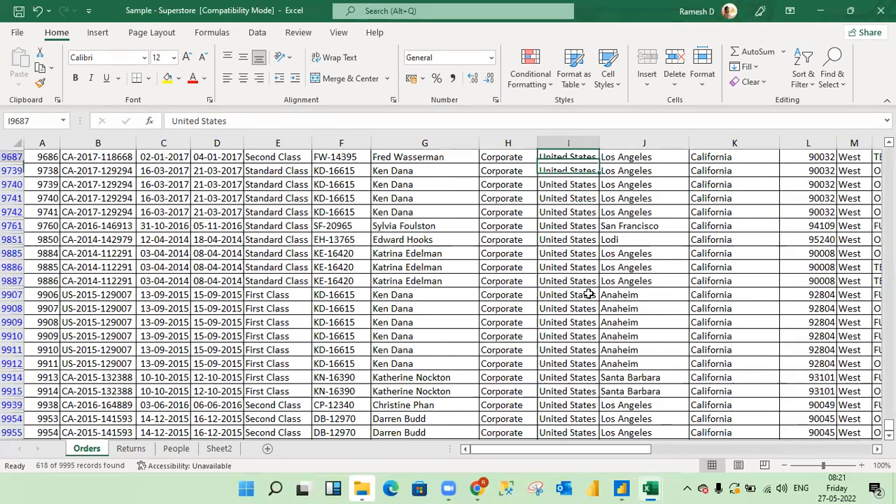
key("Up")
key("Up")
key("Up")
key("Up")
key("Up")
key("Up")
key("Up")
key("Up")
key("Up")
key("Up")
key("Up")
key("Up")
key("Up")
key("Up")
key("Up")
key("Up")
key("Up")
key("Up")
key("Up")
key("Up")
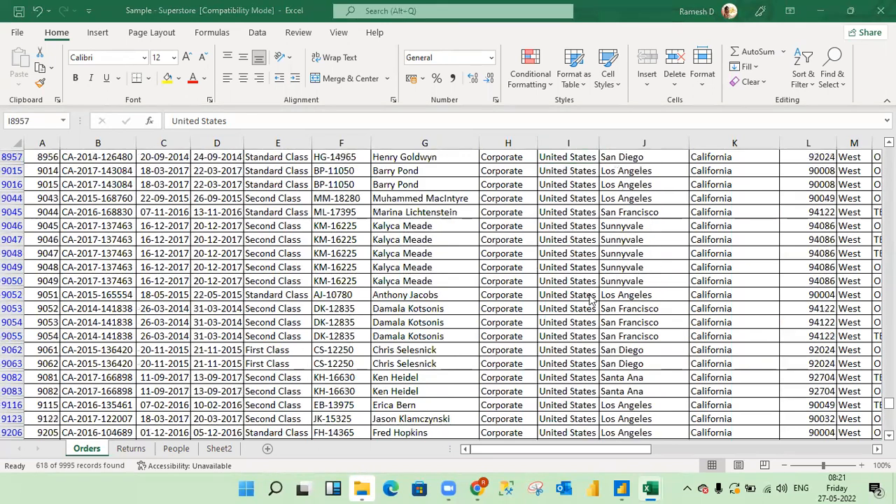
Step: Return to Power BI and open the DX-Countofrows measure's formula
key("alt+Tab")
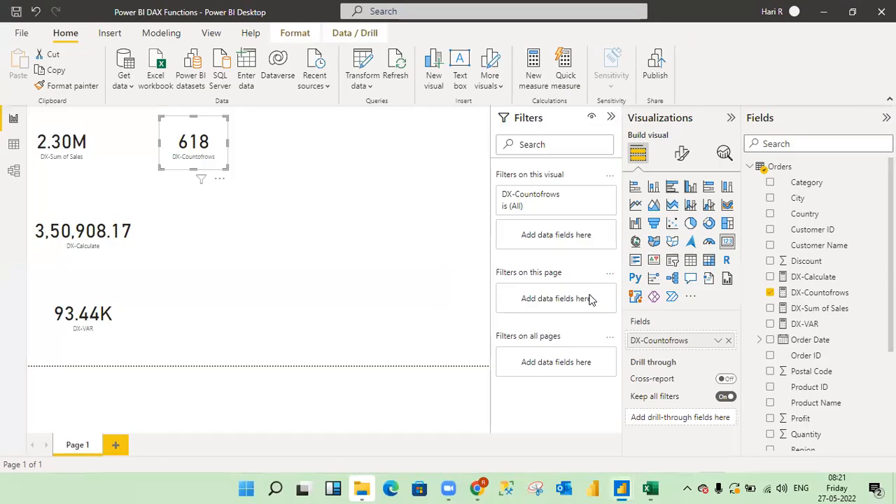
left_click(819, 294)
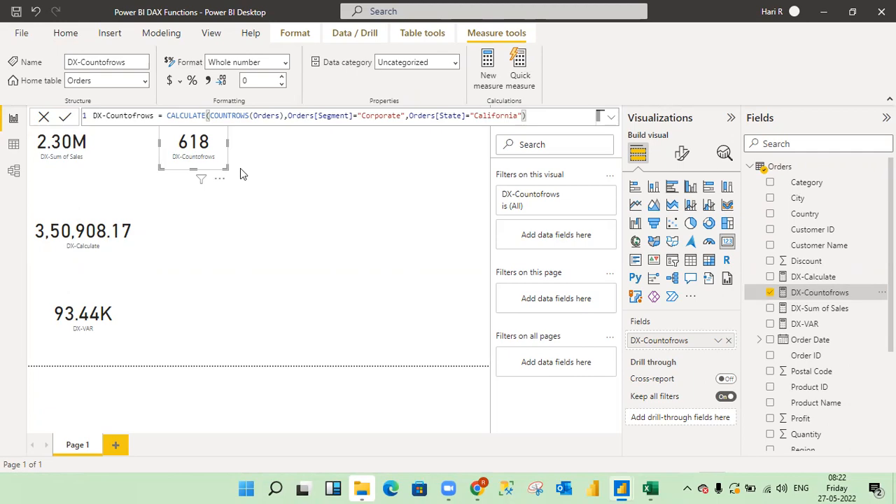
Step: In the Excel Orders sheet, extend the State column's filter to include Colorado alongside California
key("alt+Tab")
scroll(238, 168, "up", 1)
key("ctrl+Up")
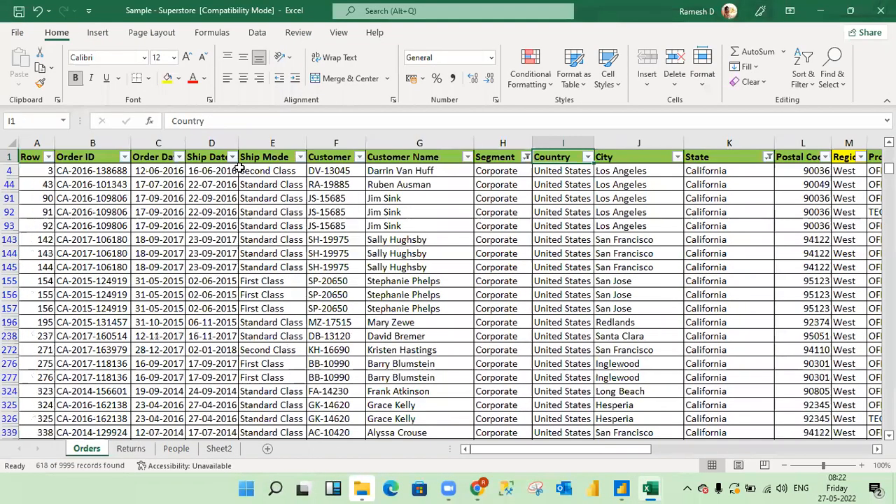
key("Right")
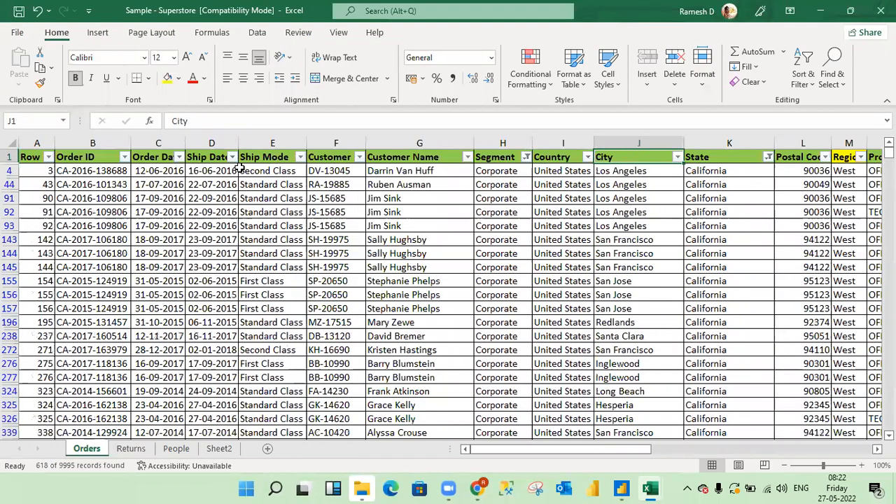
key("Down")
key("Right")
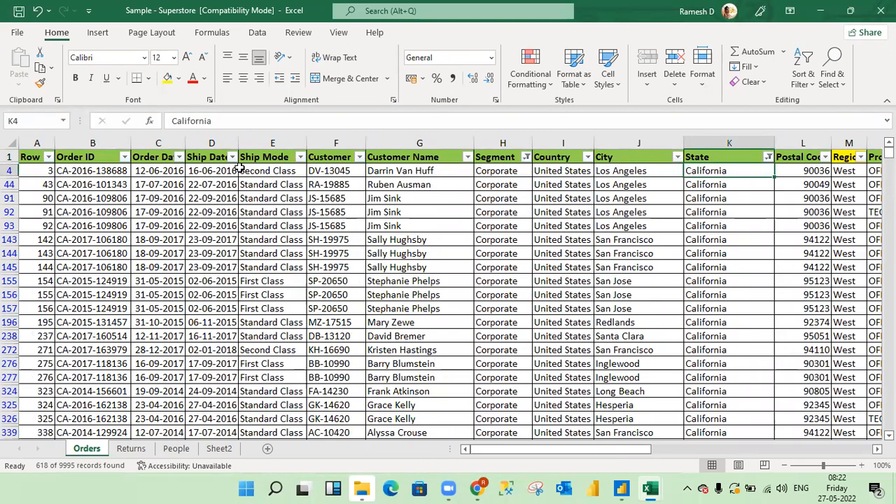
key("Up")
key("Down")
key("Up")
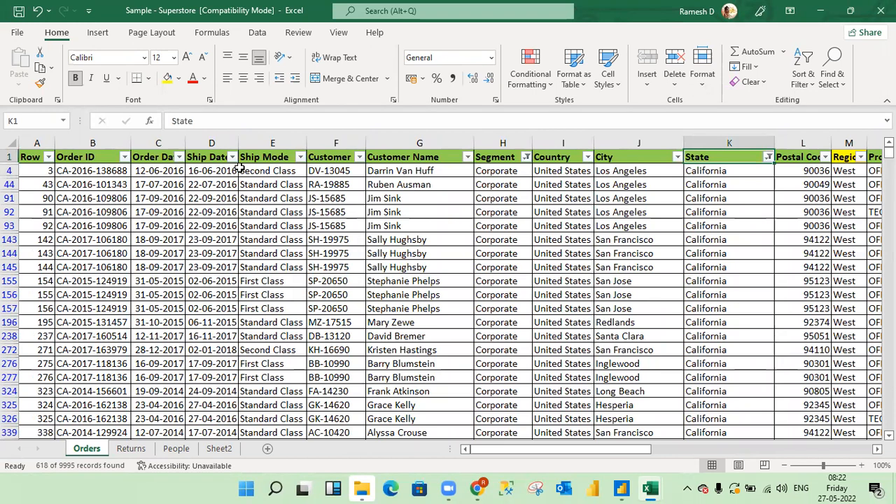
key("alt+Down")
key("Down")
key("Down")
key("Down")
key("Down")
key("Down")
key("Down")
key("Down")
key("Down")
key("Down")
key("Down")
key("Down")
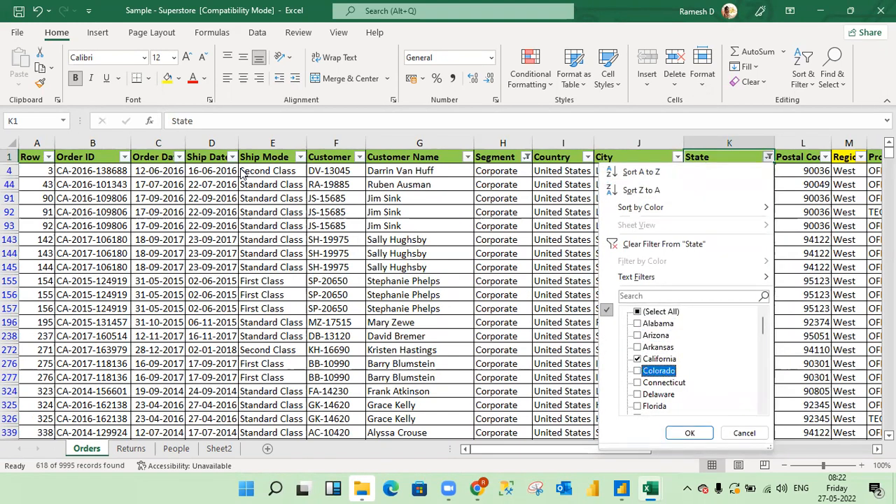
key("Down")
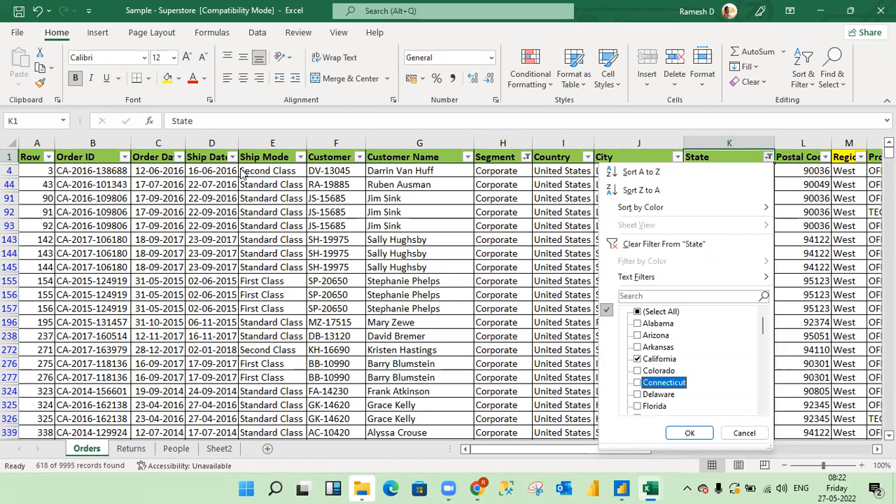
key("Down")
key("Down")
key("Down")
key("Down")
key("Down")
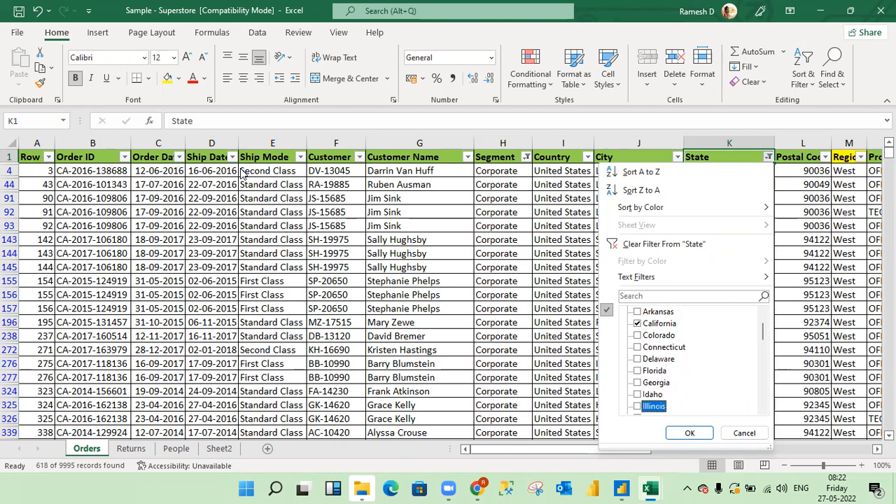
key("Up")
key("Up")
key("Up")
key("Up")
key("Up")
key("Up")
key("Up")
key("Up")
key("Down")
key("Down")
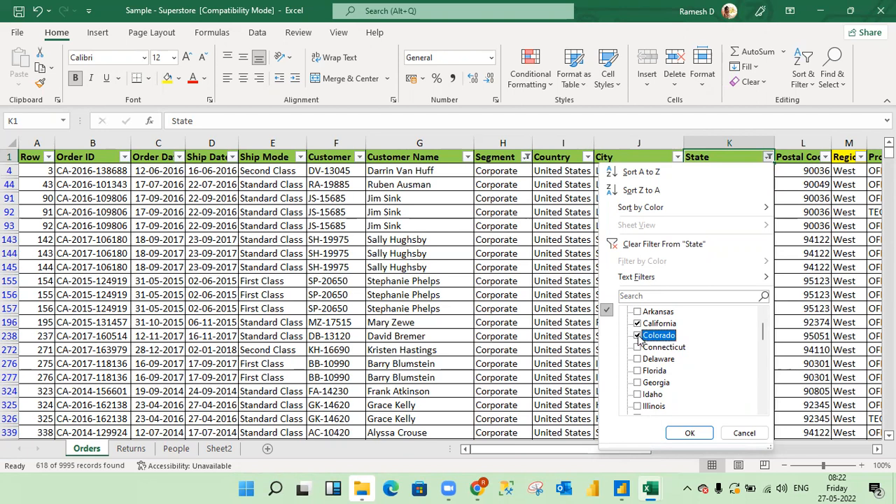
left_click(676, 433)
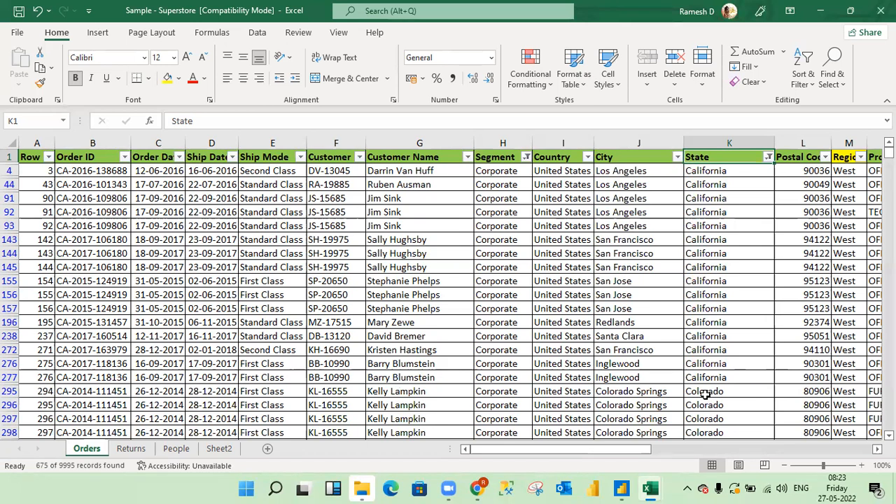
Step: Compare the DX-Countofrows formula in Power BI with the filtered Excel sheet, and check the count of visible State entries
key("alt+Tab")
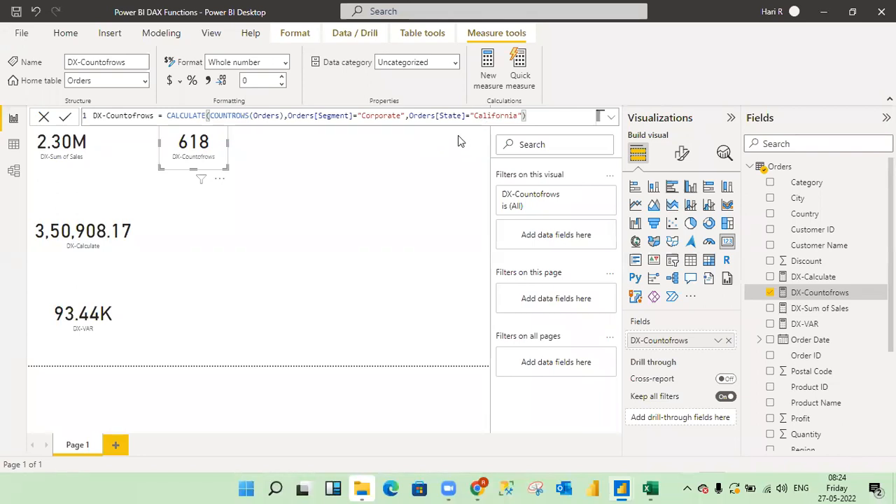
key("alt+Tab")
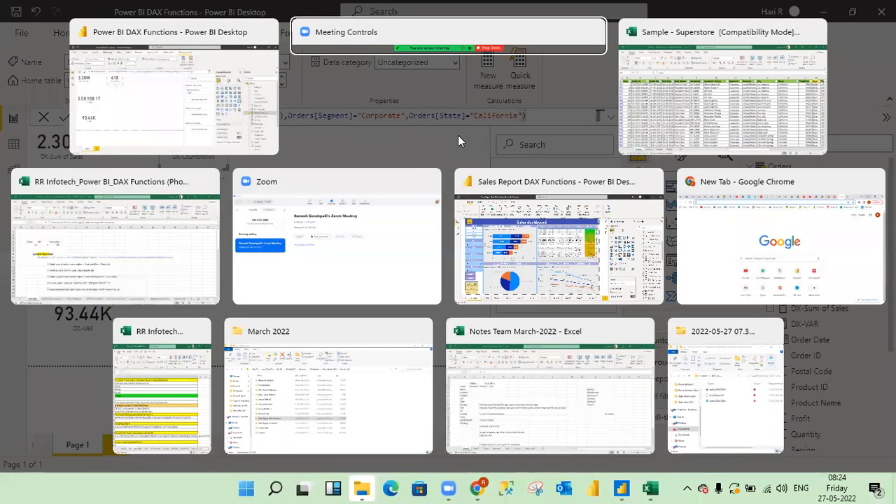
key("alt+Tab")
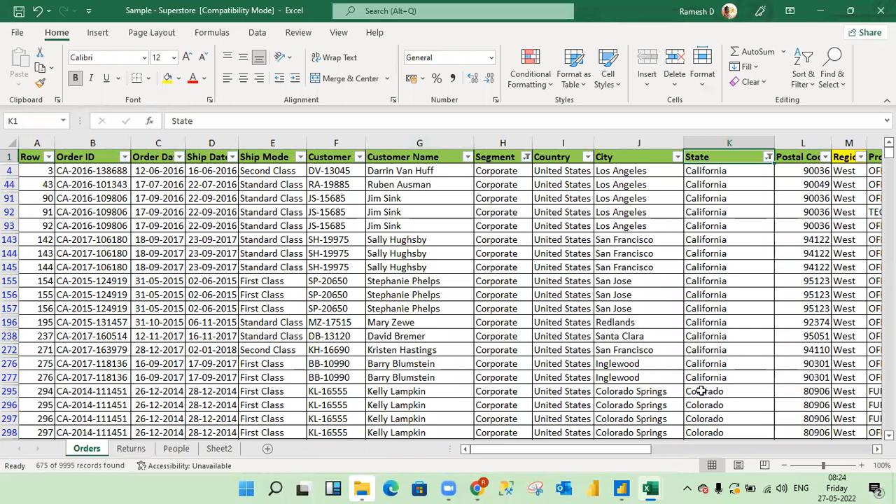
key("alt+Tab")
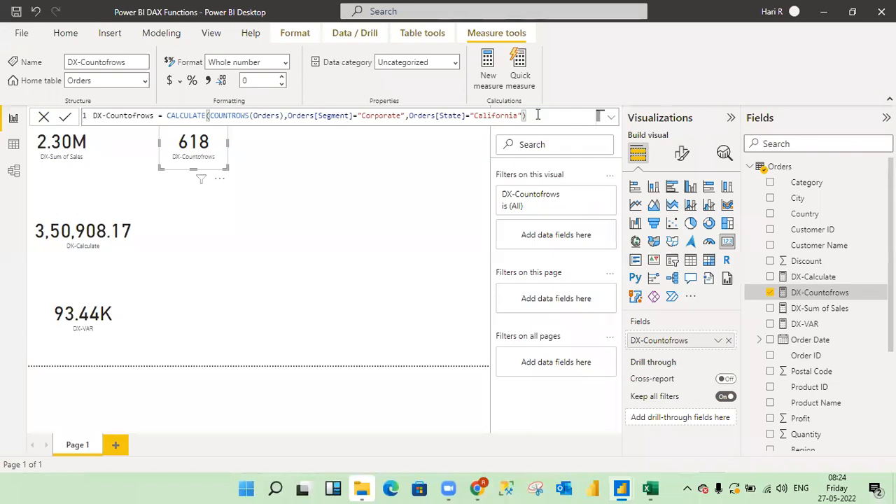
key("alt+Tab")
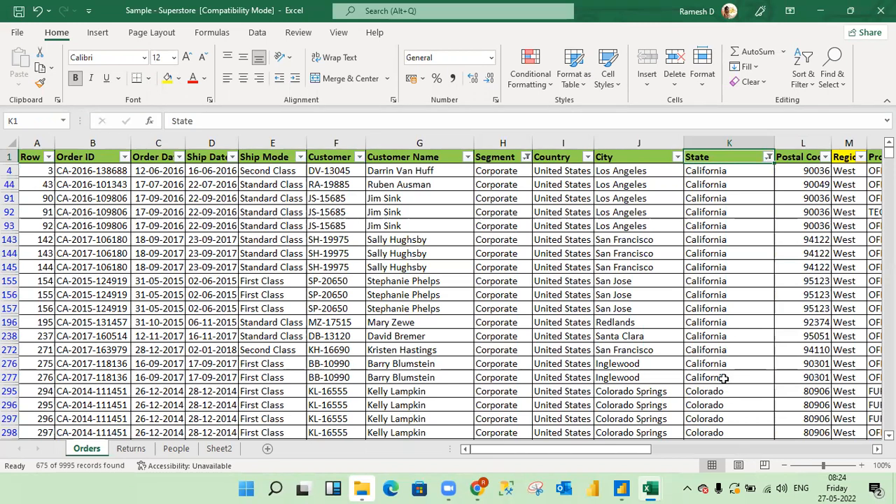
key("Down")
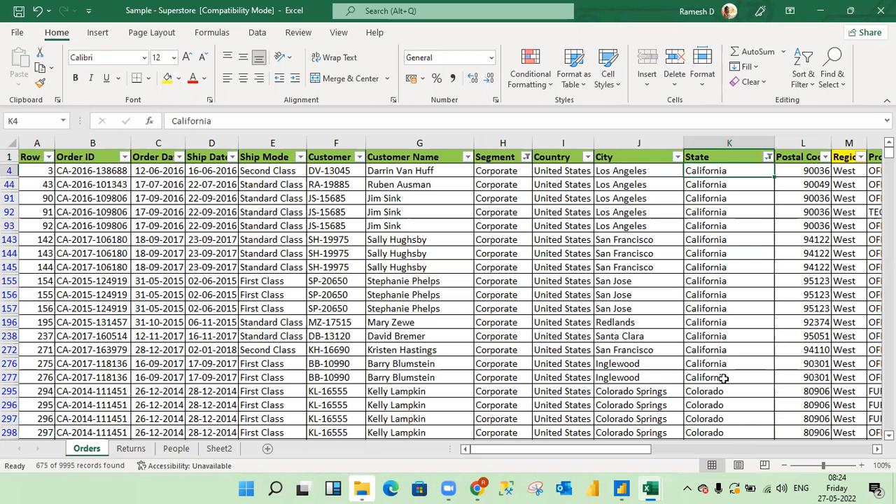
key("ctrl+shift+Down")
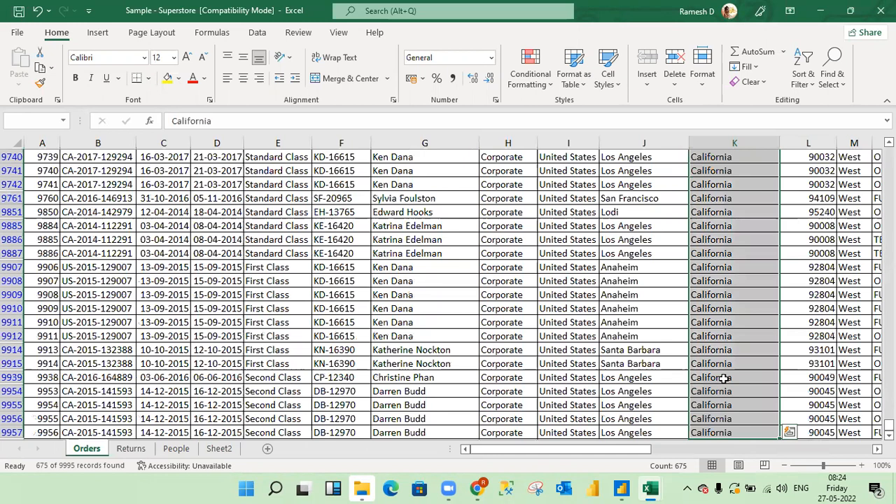
key("ctrl+Up")
key("Down")
key("Down")
key("Down")
key("Down")
key("Down")
key("Down")
key("Down")
key("Down")
key("Down")
key("Down")
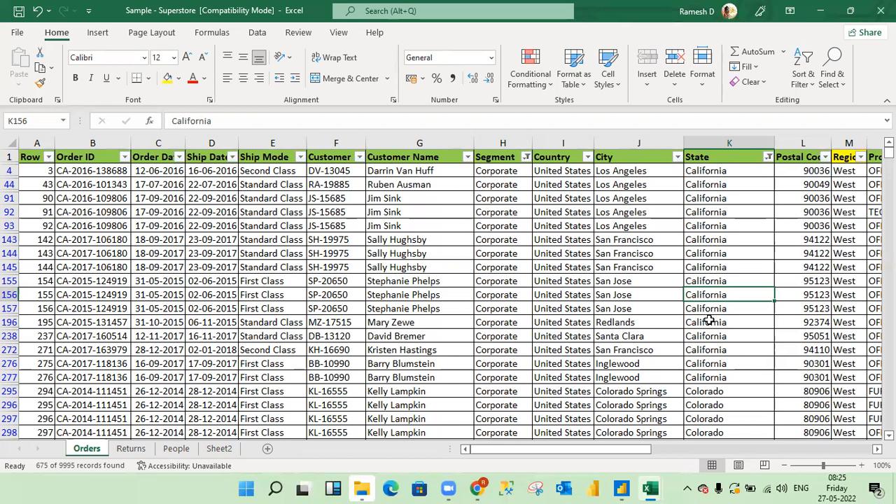
Step: Select the state name Colorado inside cell K296 of the Orders sheet and switch back to Power BI
left_click(712, 402)
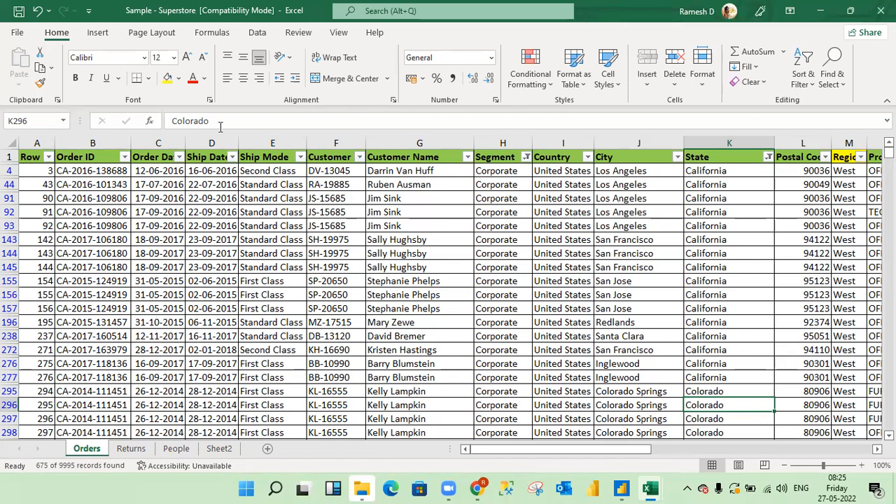
left_click_drag(213, 122, 107, 107)
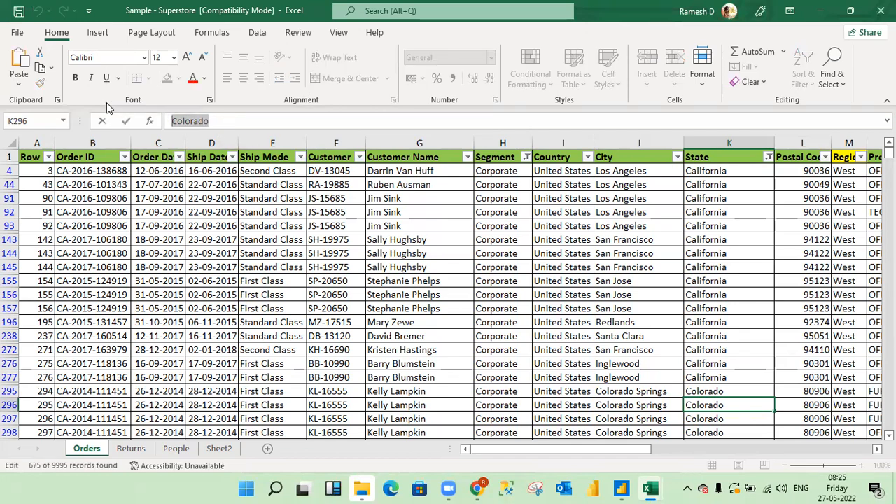
key("alt+Tab")
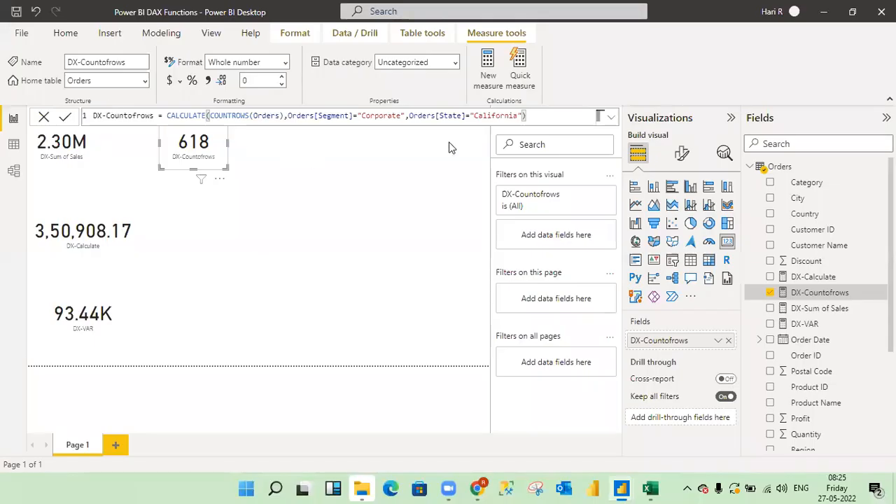
Step: Extend the DX-Countofrows State filter with the OR condition || Orders[State]="Colorado" and close the CALCULATE formula's parenthesis
key("BackSpace")
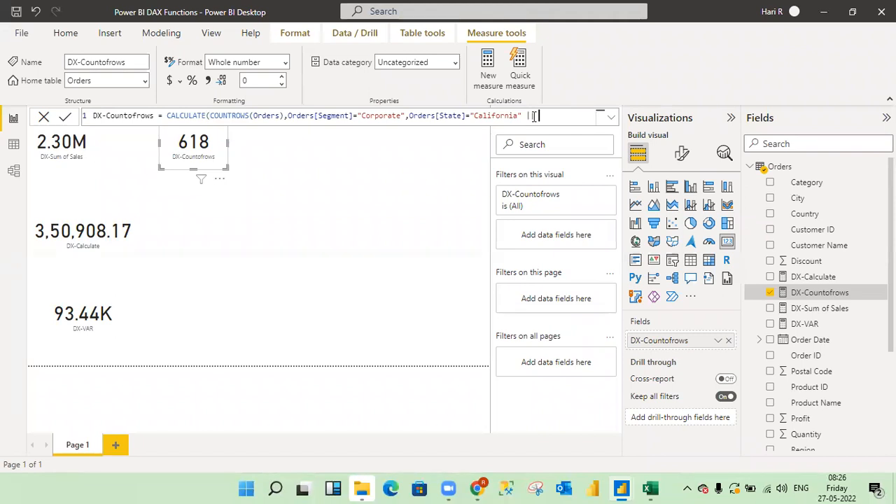
type("stae")
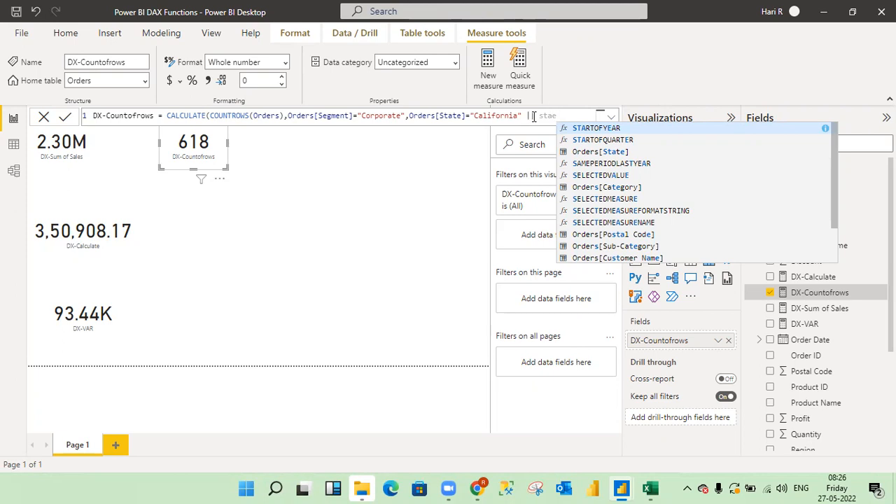
type(")")
key("BackSpace")
key("BackSpace")
key("BackSpace")
key("BackSpace")
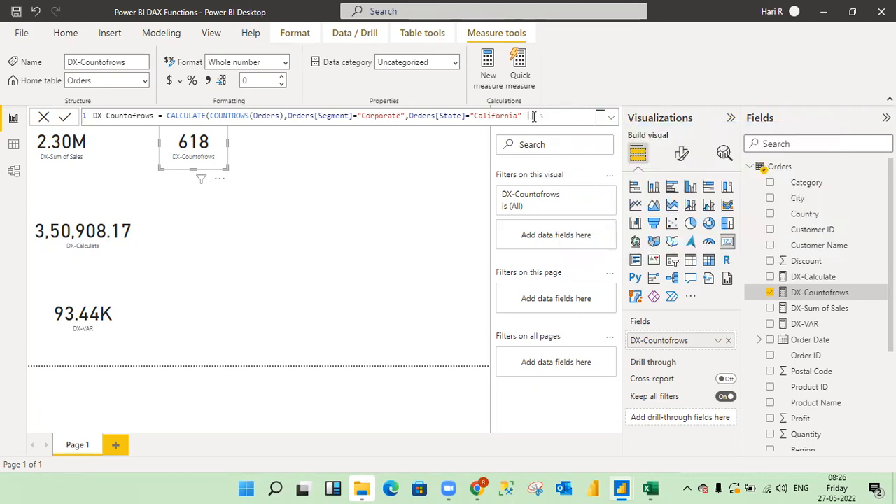
type("tate")
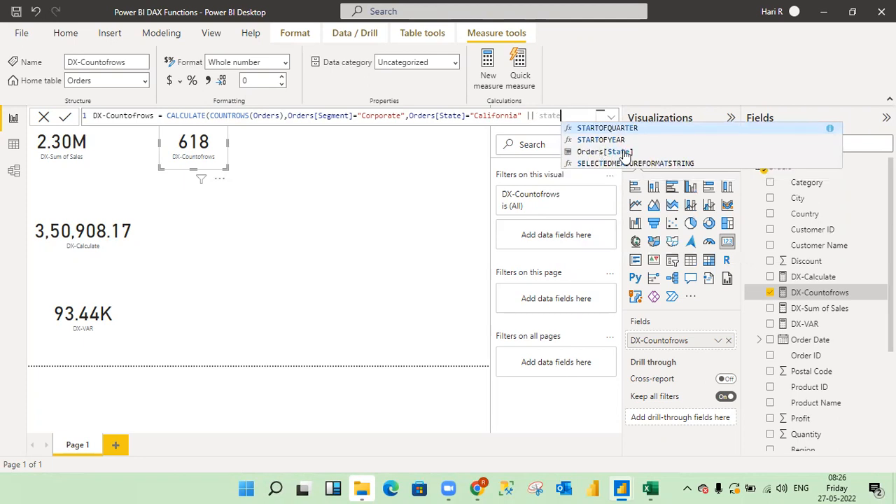
left_click(624, 152)
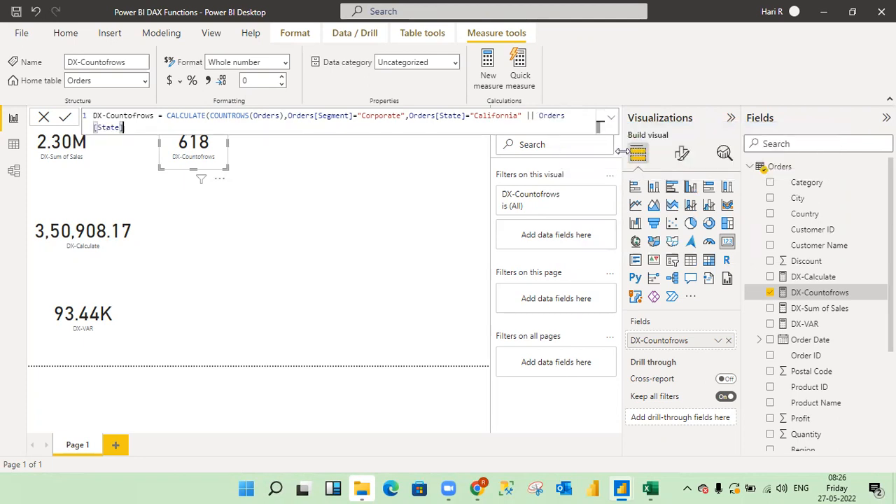
type("=\"Colorado\")")
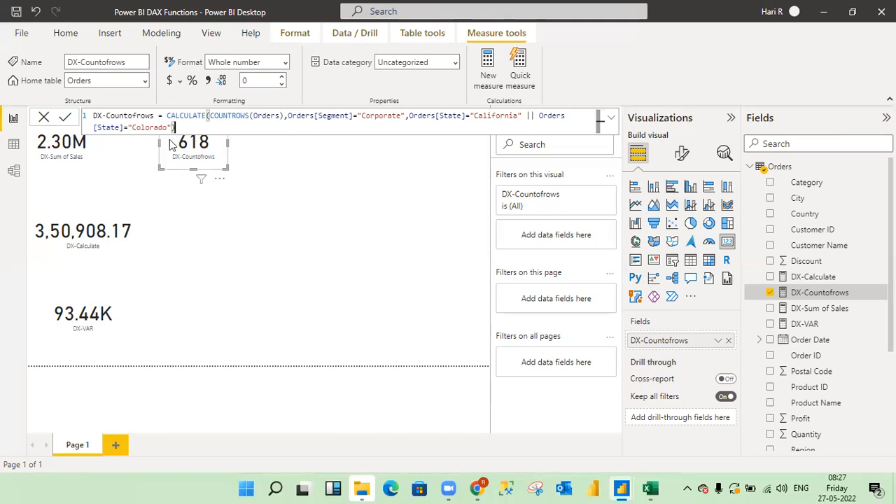
Step: Commit the extended DX-Countofrows formula and reselect its card on the report page
left_click(64, 117)
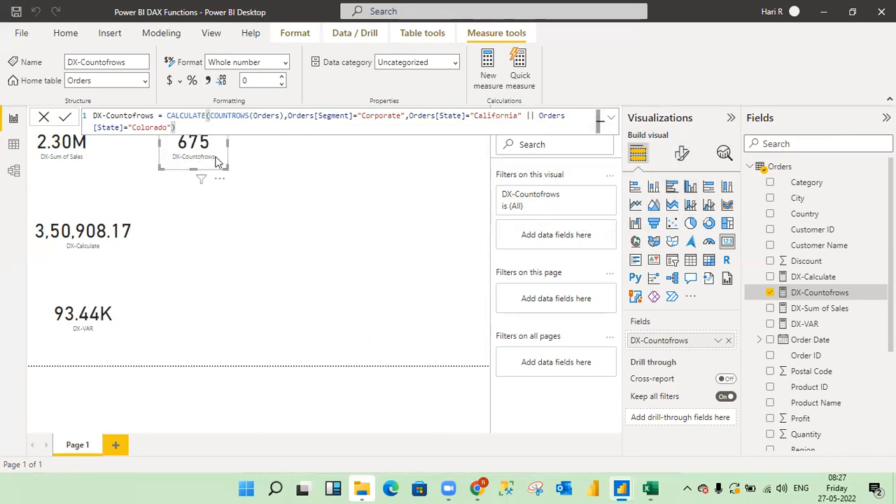
left_click(253, 168)
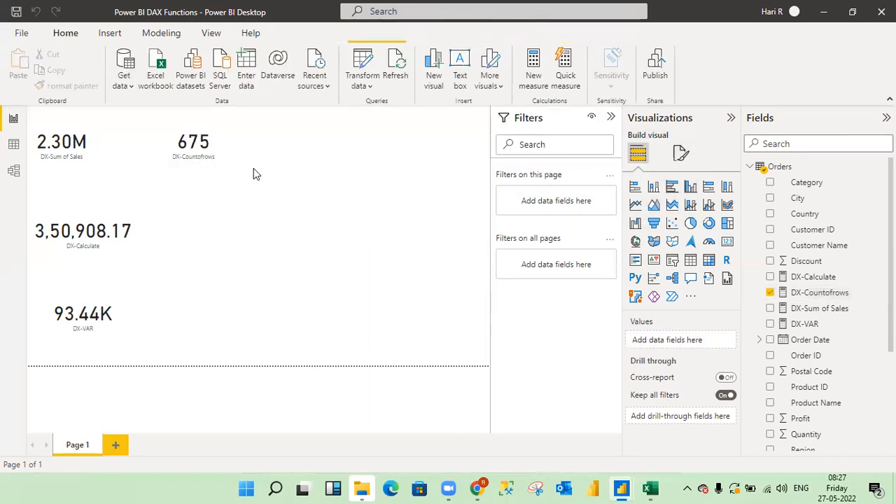
left_click(219, 160)
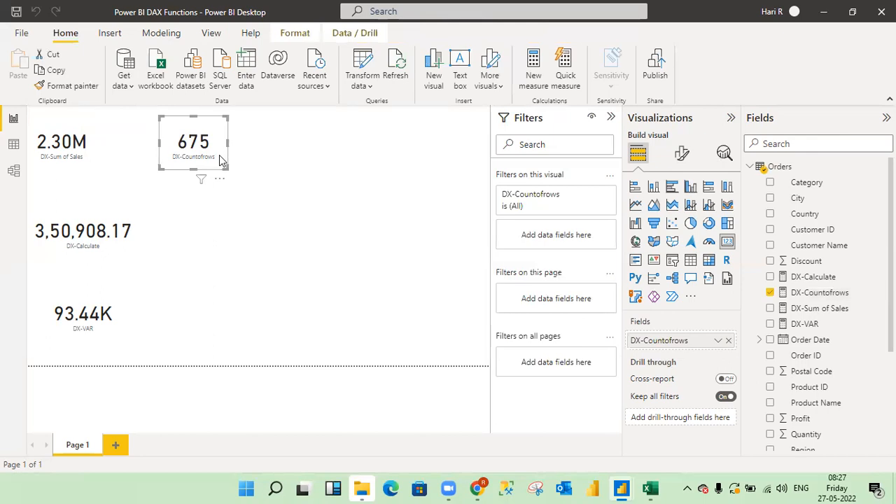
Step: Switch to Excel, leave the cell edit in K296, and check the count of the visible California and Colorado State entries
key("alt+Tab")
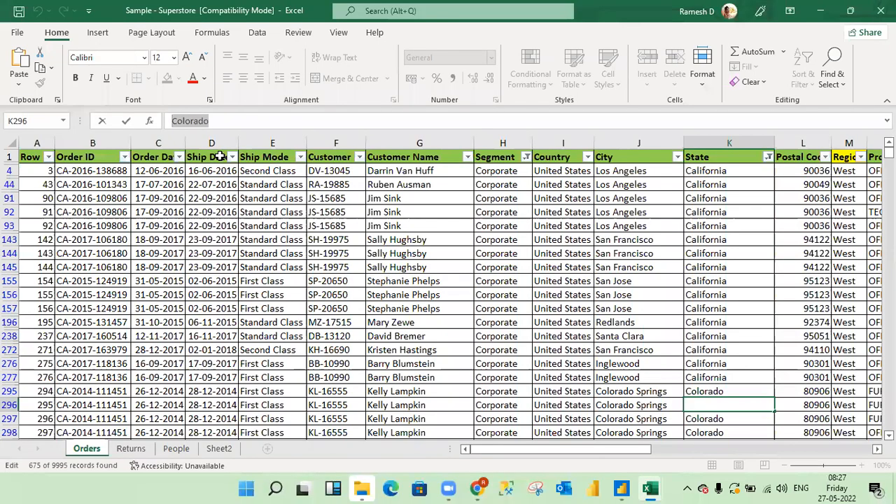
key("Escape")
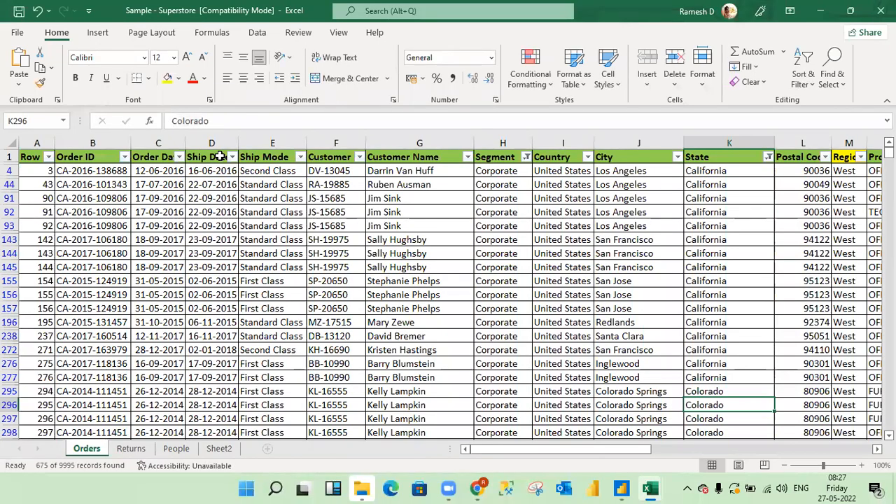
left_click(709, 171)
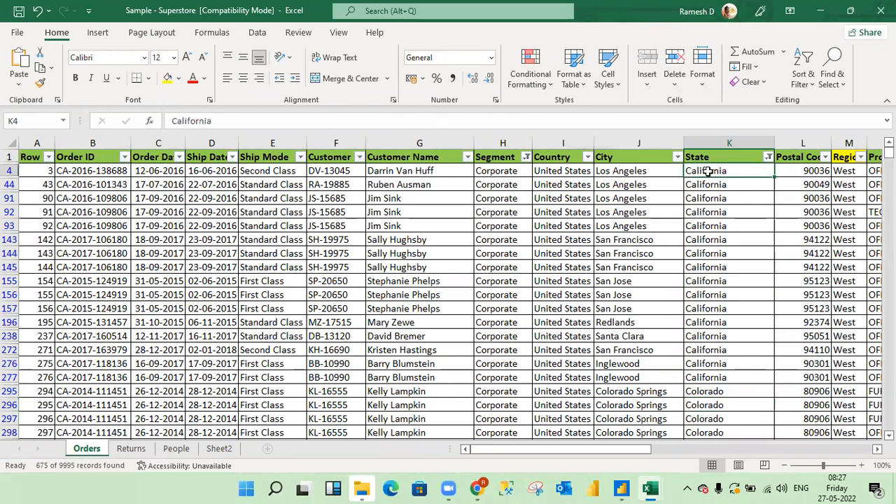
key("ctrl+shift+Down")
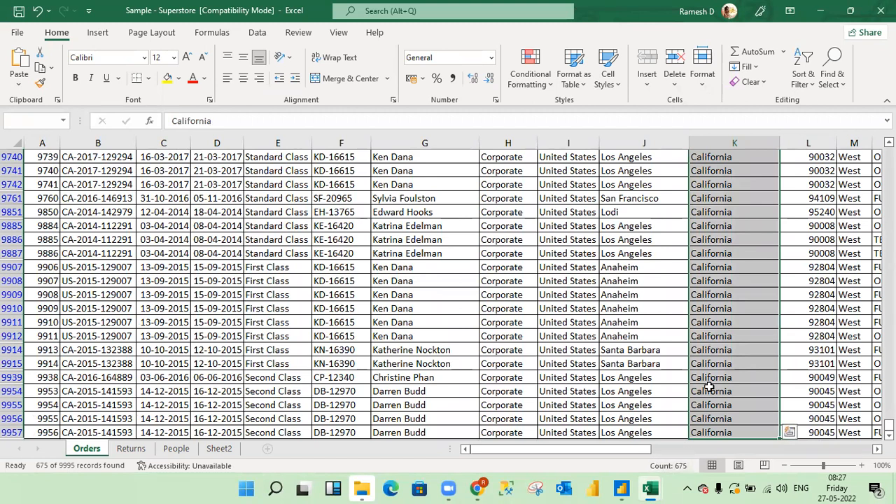
key("ctrl+Up")
key("Down")
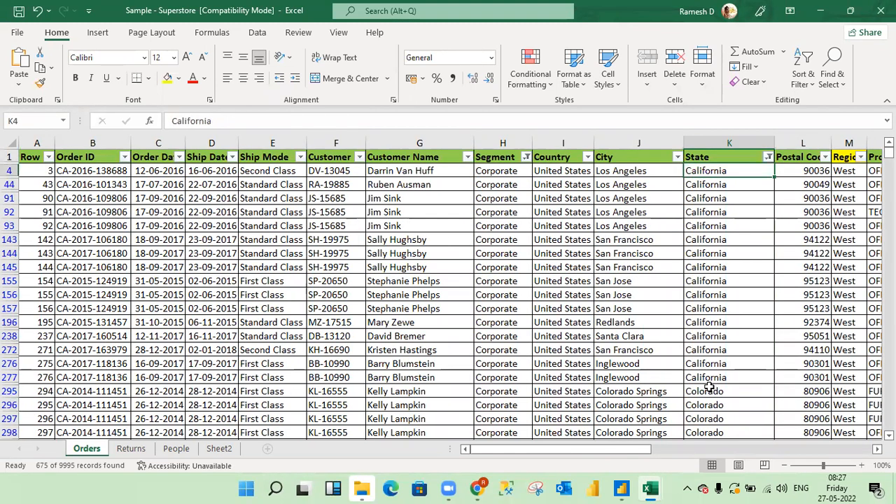
Step: Extend the Orders sheet's State filter to include Connecticut alongside California and Colorado
key("Up")
key("Down")
key("Up")
key("alt+Down")
key("Down")
key("Down")
key("Down")
key("Down")
key("Down")
key("Down")
key("Down")
key("Down")
key("Down")
key("Down")
key("Down")
key("Down")
key("Down")
key("Down")
key("Down")
key("Down")
key("Down")
key("Down")
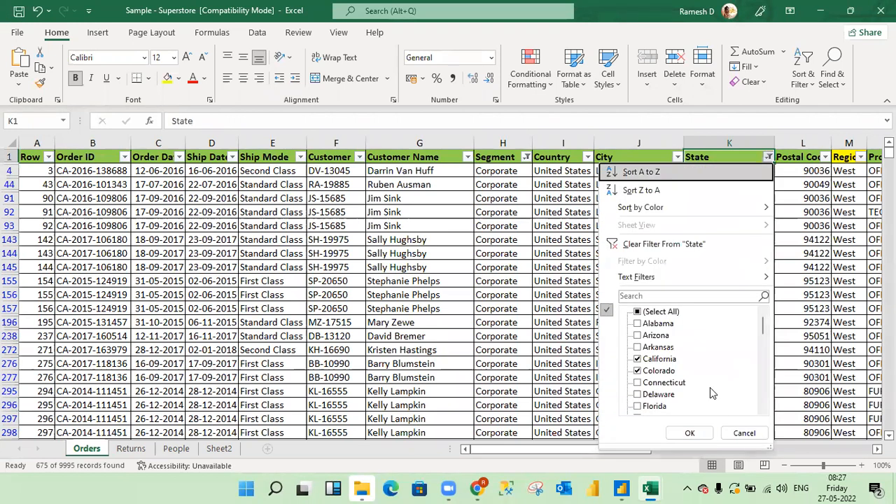
key("Down")
key("Up")
key("Up")
key("Up")
key("Up")
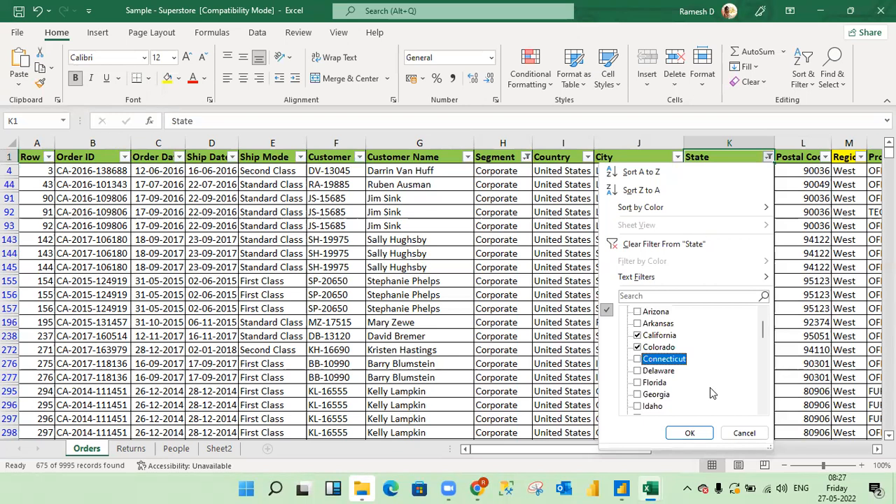
key("Tab")
key("Return")
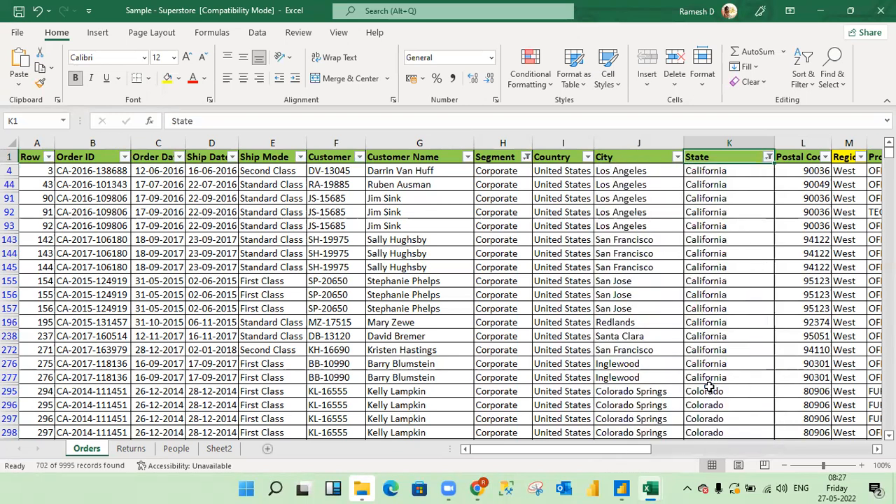
Step: Find a Connecticut row in the filtered State column, select the state name inside cell K9694, and switch to Power BI
key("Down")
key("ctrl+Down")
key("Up")
key("Up")
key("Up")
key("Up")
key("Up")
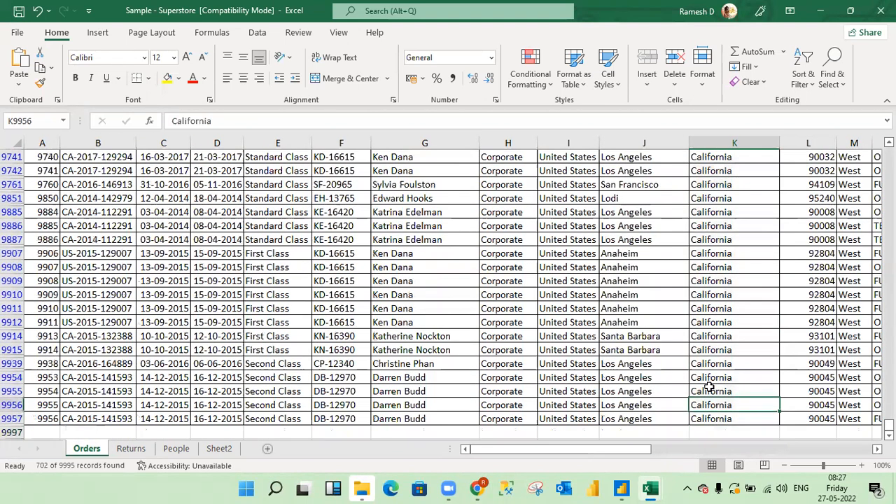
key("Up")
key("Up")
key("Up")
key("Up")
key("Up")
key("Up")
key("Up")
key("Up")
key("Up")
key("Up")
key("Up")
key("Up")
key("Up")
key("Up")
key("Up")
key("Up")
key("Up")
key("Up")
key("Up")
key("Up")
key("Down")
key("Down")
key("Down")
key("Down")
key("Down")
key("Down")
key("Down")
key("Down")
key("Down")
key("Down")
key("Down")
key("Down")
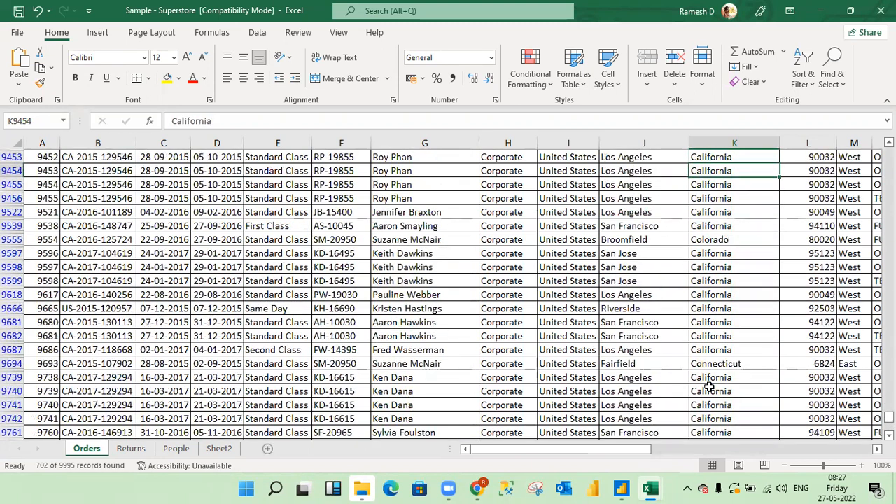
key("Down")
key("Down")
key("Down")
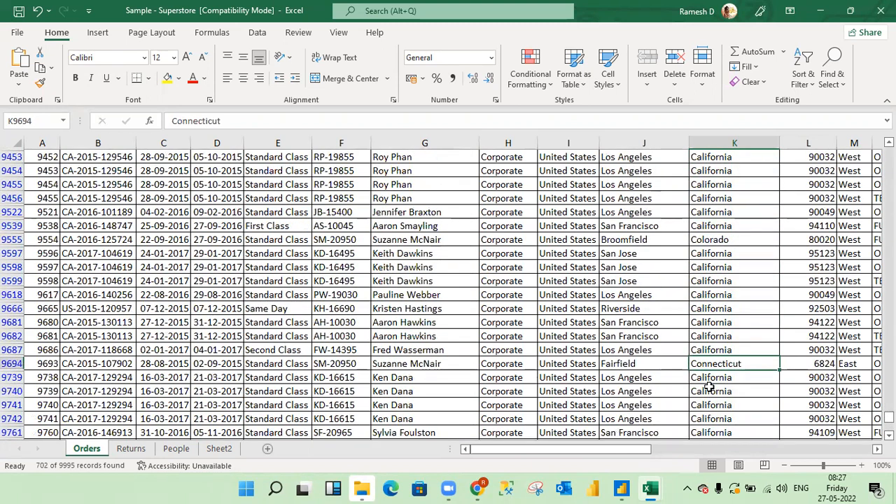
left_click_drag(226, 120, 165, 114)
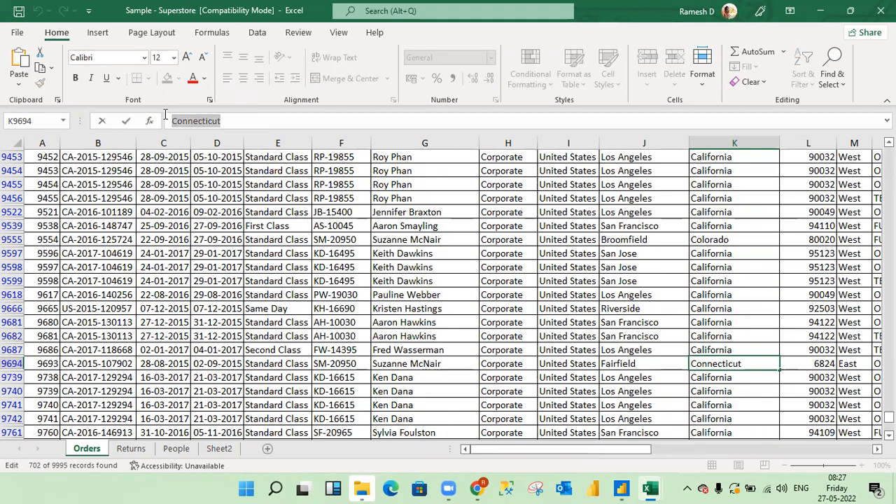
key("alt+Tab")
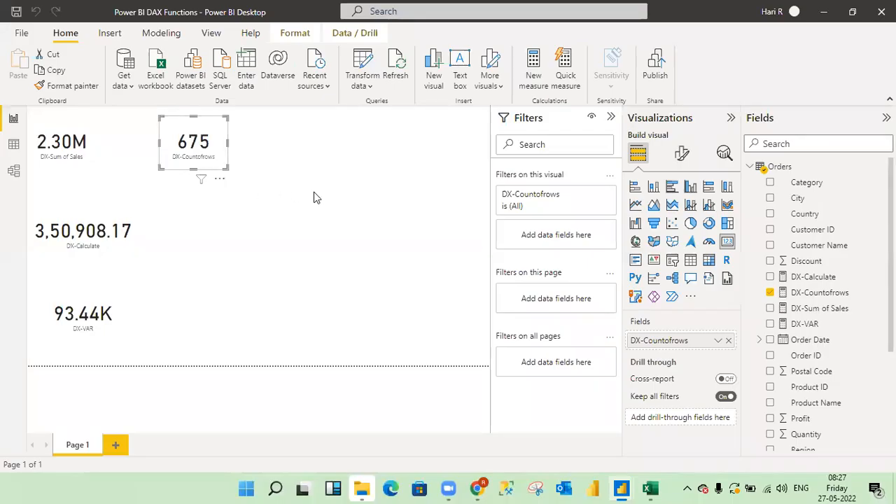
Step: Extend the DX-Countofrows State condition with || Orders[State]="Connecticut", close the CALCULATE parenthesis, and commit the formula
left_click(816, 295)
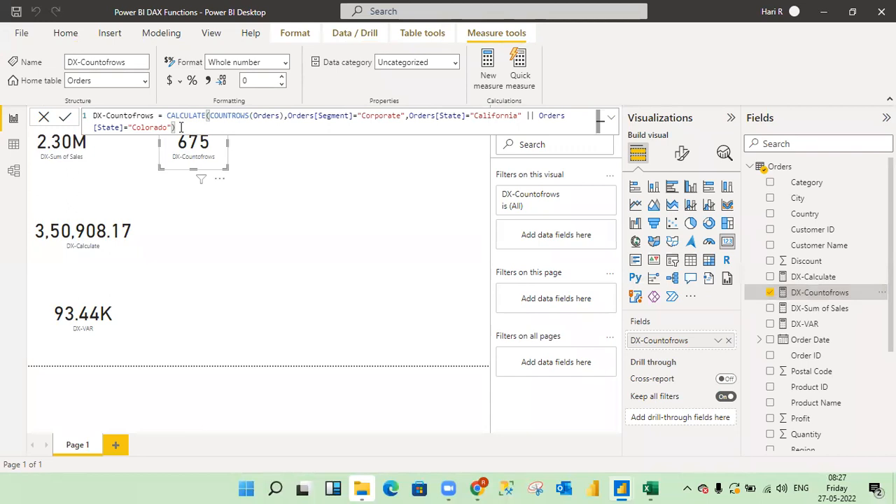
key("BackSpace")
type("|| stae")
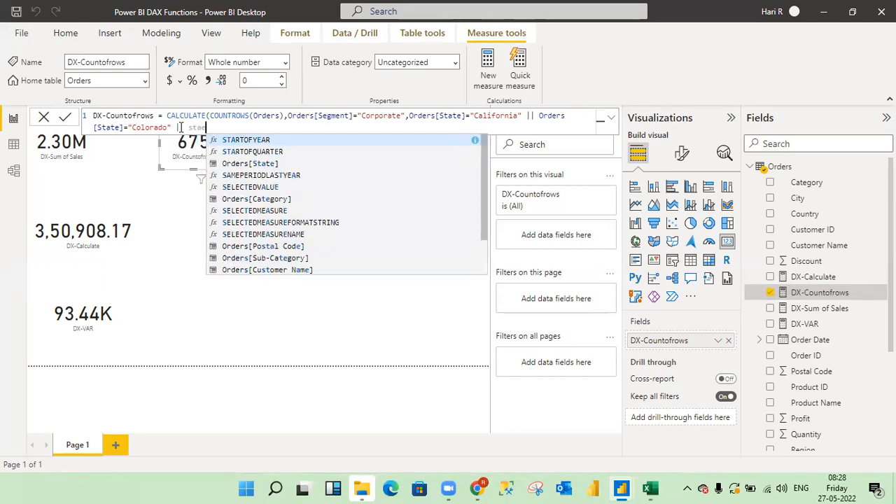
key("BackSpace")
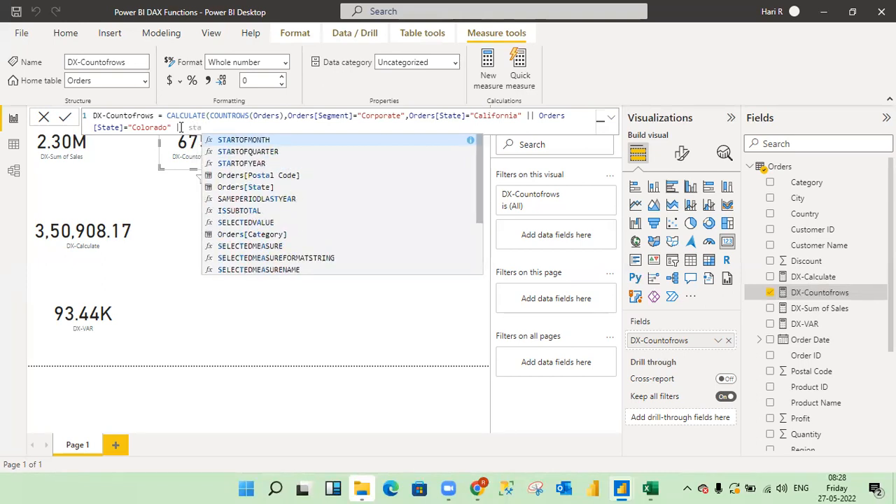
type("te")
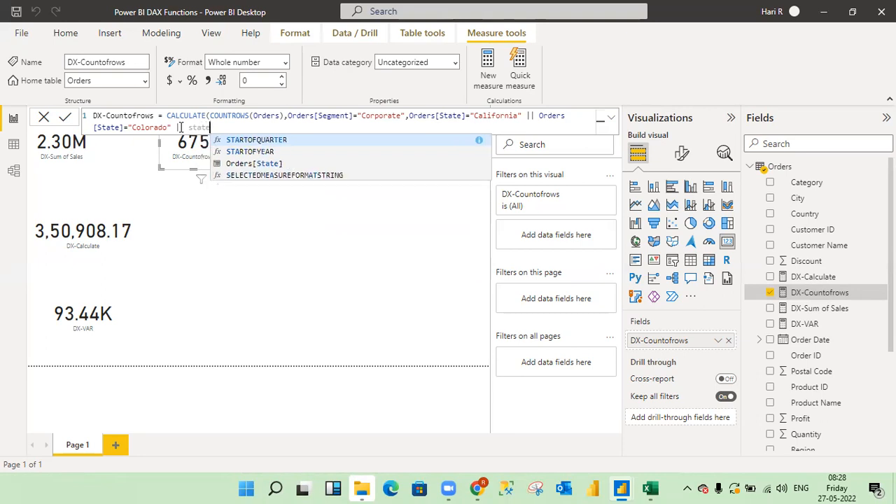
left_click(266, 168)
type("=\"Connecticut")
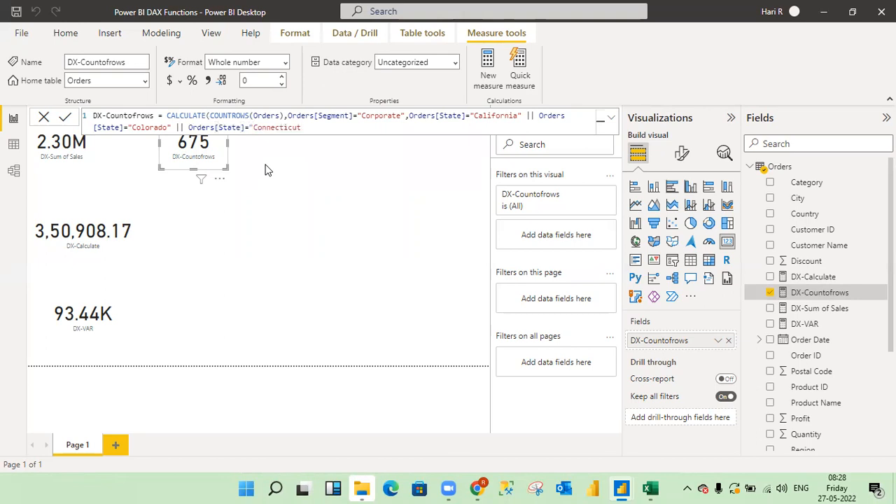
type("\")")
left_click(66, 119)
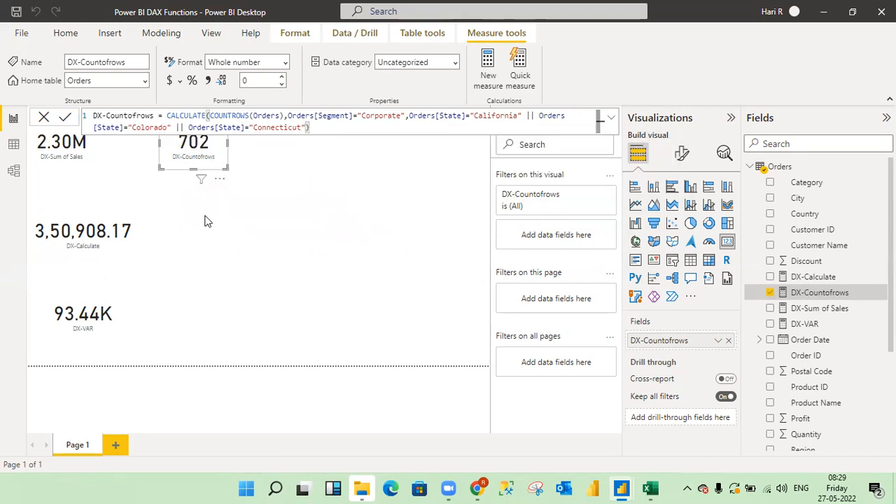
Step: In the Excel Orders sheet, check the count of visible State entries with Connecticut included in the filter
key("alt+Tab")
key("Up")
key("ctrl+Up")
key("Down")
key("ctrl+shift+Down")
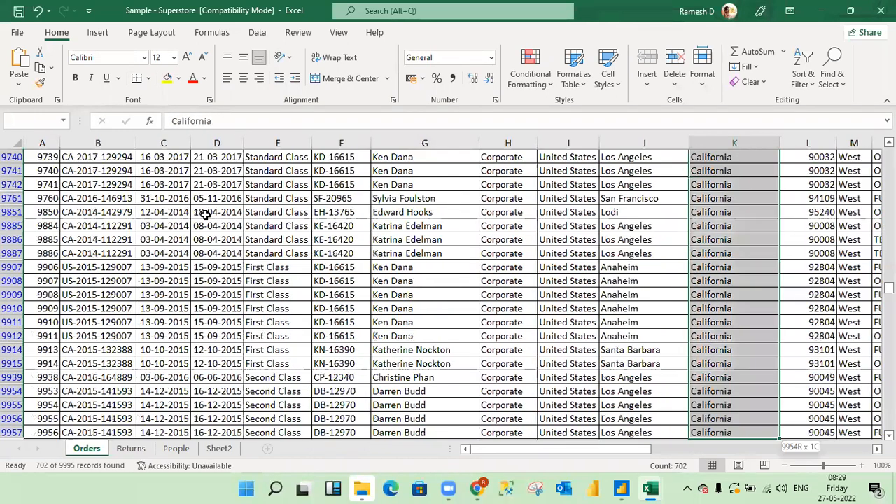
key("ctrl+Up")
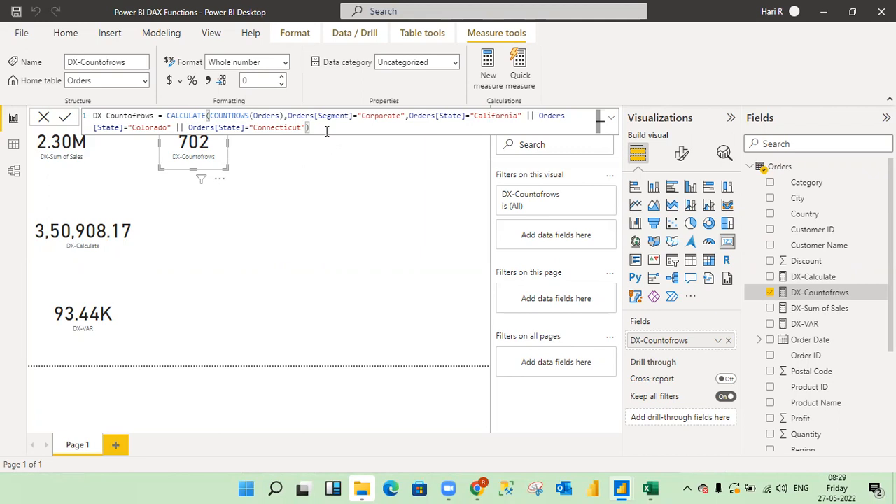
Step: Copy the entire DX-Countofrows formula and paste it as the definition of a new measure
left_click_drag(320, 128, 91, 115)
key("ctrl+c")
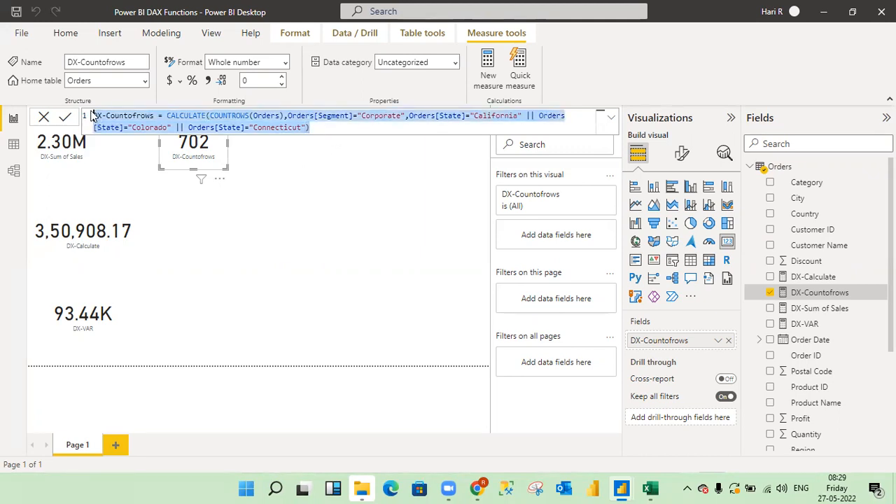
mouse_move(202, 184)
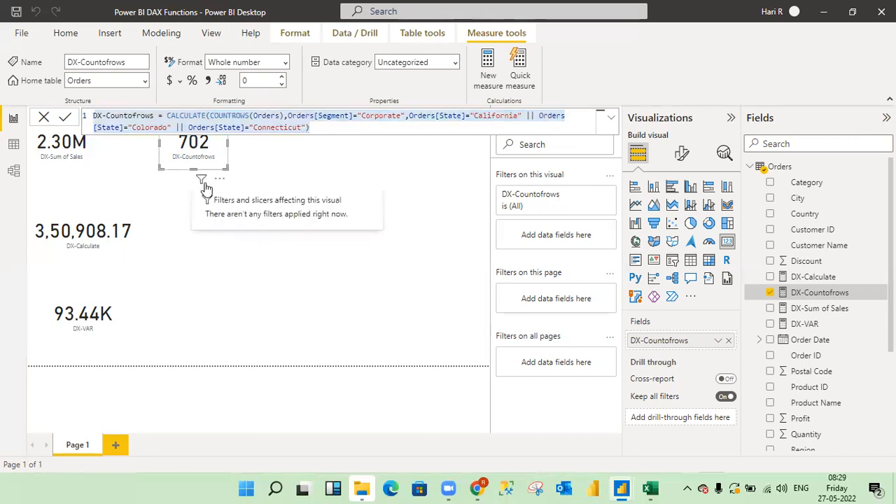
left_click(308, 169)
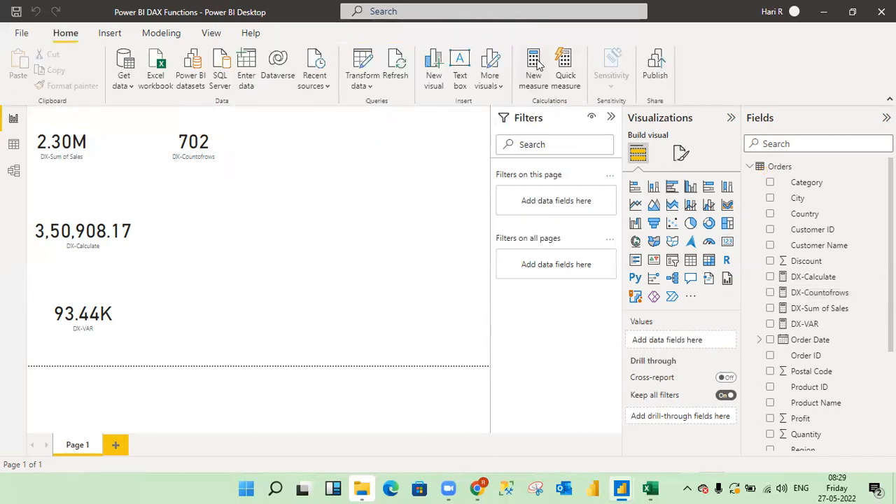
left_click(534, 61)
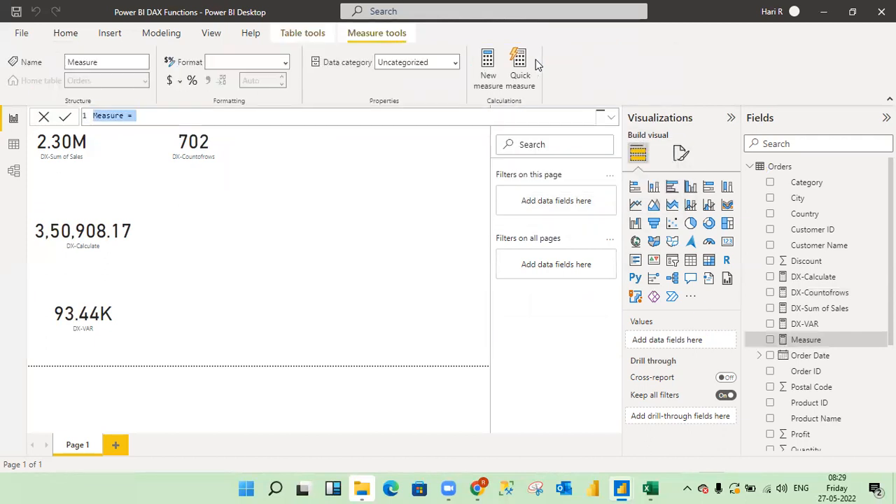
key("ctrl+v")
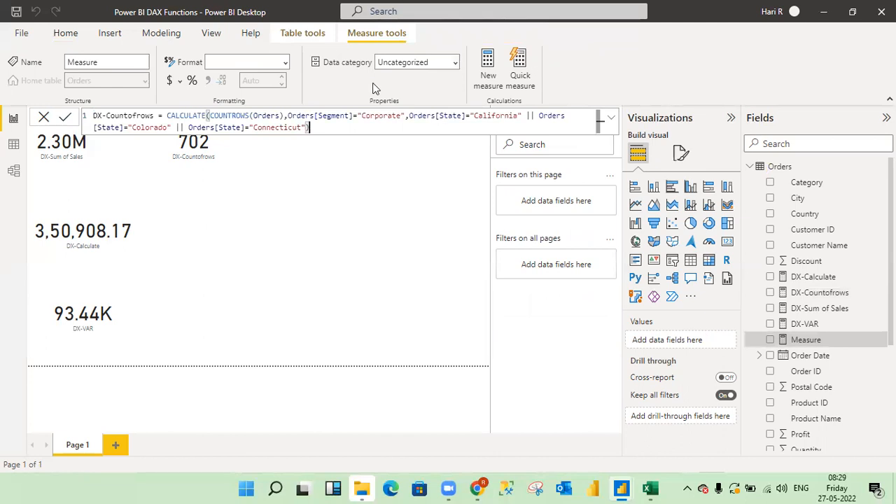
Step: Replace the measure name in the pasted formula with DX-sumofsalesMult conditions
left_click(154, 117)
key("BackSpace")
key("BackSpace")
key("BackSpace")
key("BackSpace")
key("BackSpace")
key("BackSpace")
key("BackSpace")
key("BackSpace")
key("BackSpace")
key("BackSpace")
key("BackSpace")
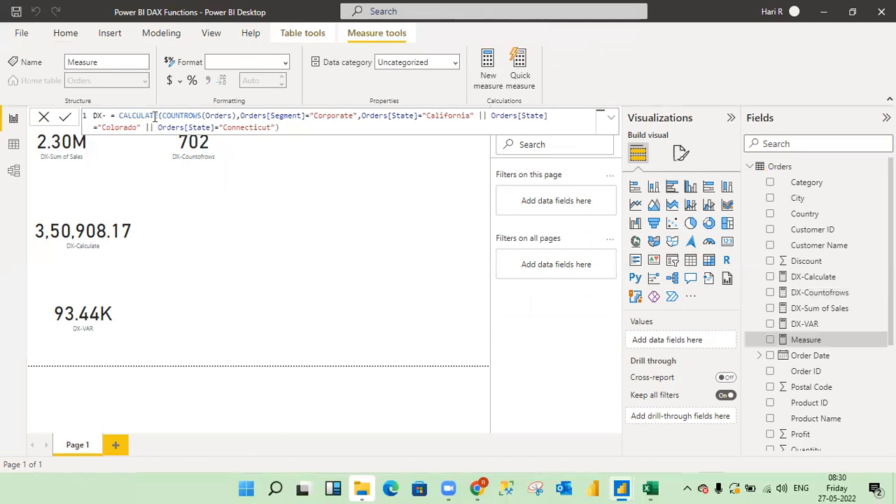
type("su")
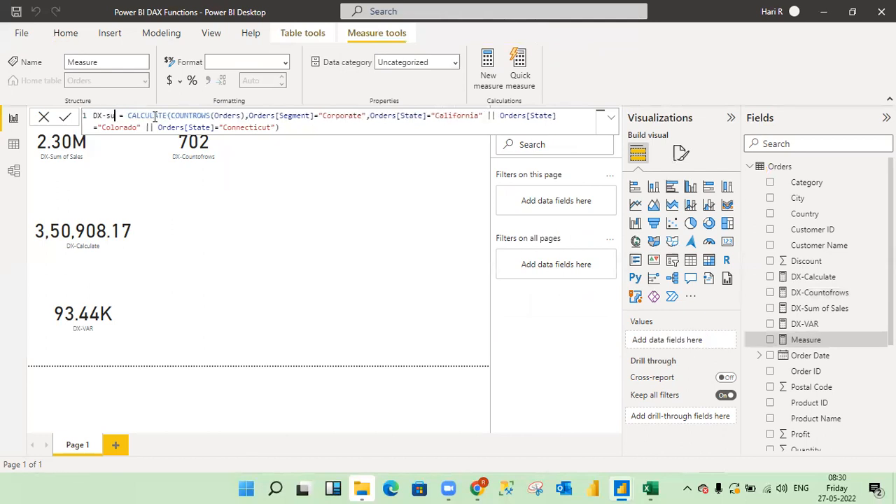
type("mof ")
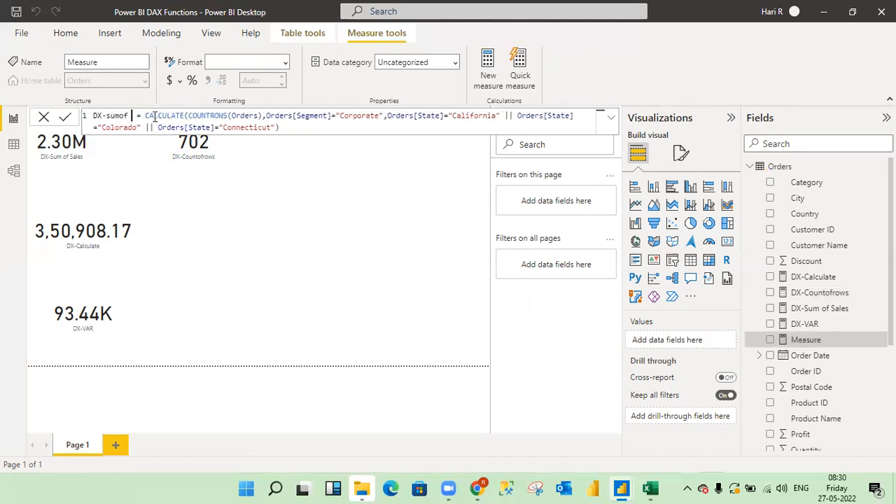
type("sales")
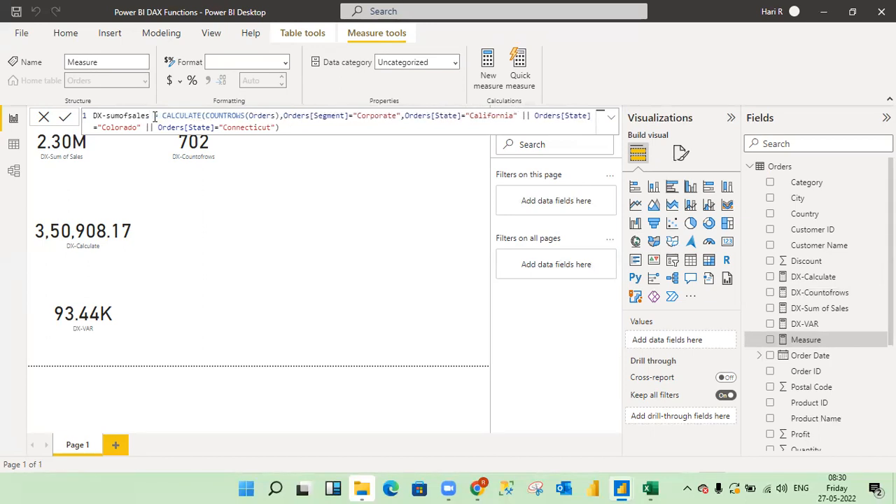
type("M")
type("ult")
type(" condit")
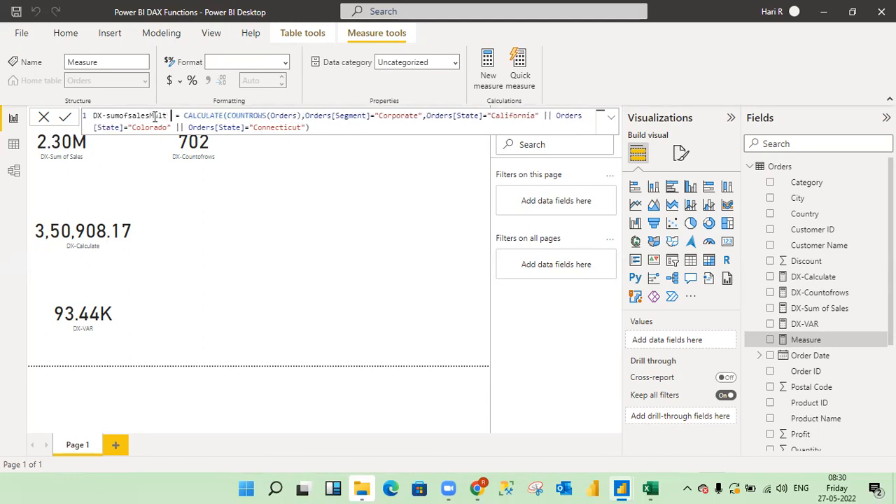
type("ions")
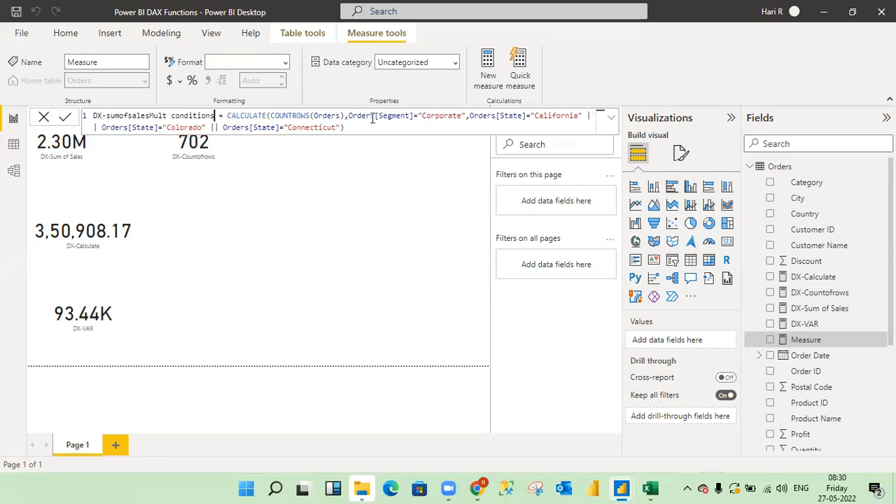
Step: Remove the COUNTROWS(Orders) expression from CALCULATE in the DX-sumofsalesMult conditions formula, keeping the Segment and State filters
left_click(341, 115)
left_click(346, 116)
key("BackSpace")
key("BackSpace")
key("BackSpace")
key("BackSpace")
key("BackSpace")
key("BackSpace")
key("BackSpace")
key("BackSpace")
key("BackSpace")
key("BackSpace")
key("BackSpace")
key("BackSpace")
key("BackSpace")
key("BackSpace")
key("BackSpace")
key("BackSpace")
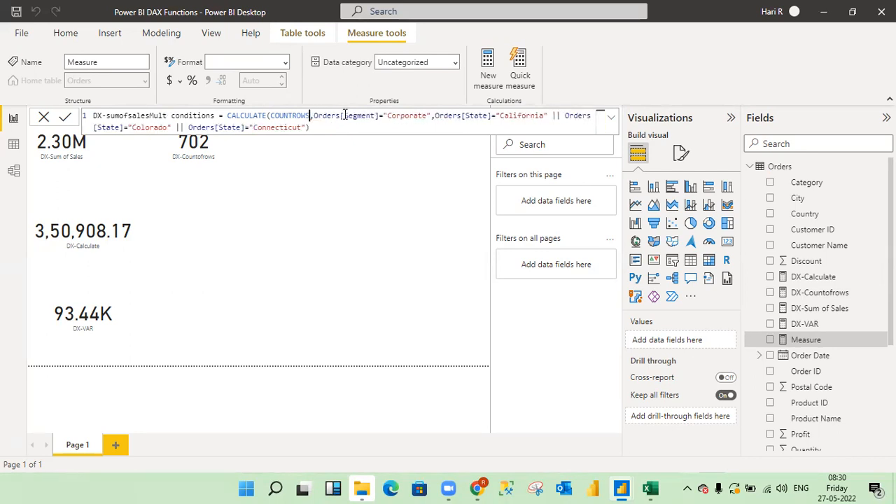
key("BackSpace")
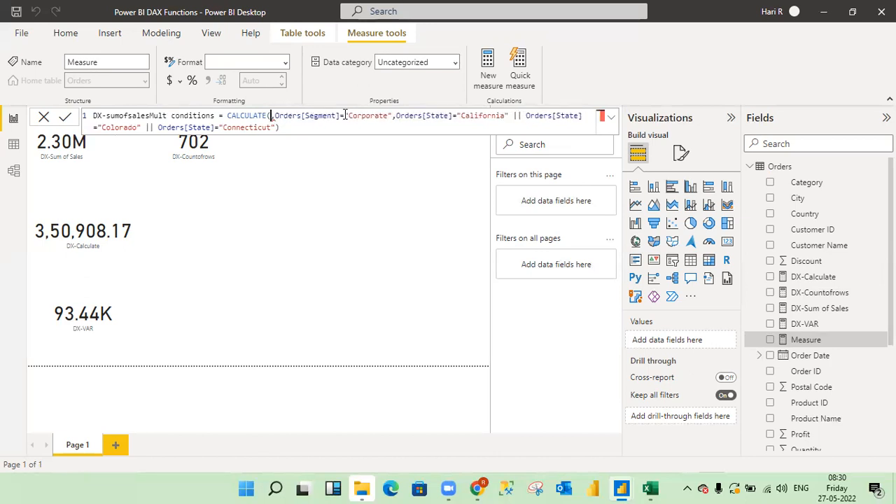
Step: Enter SUM(Orders[Sales]) as the first CALCULATE argument of DX-sumofsalesMult conditions and commit the formula
type("sum")
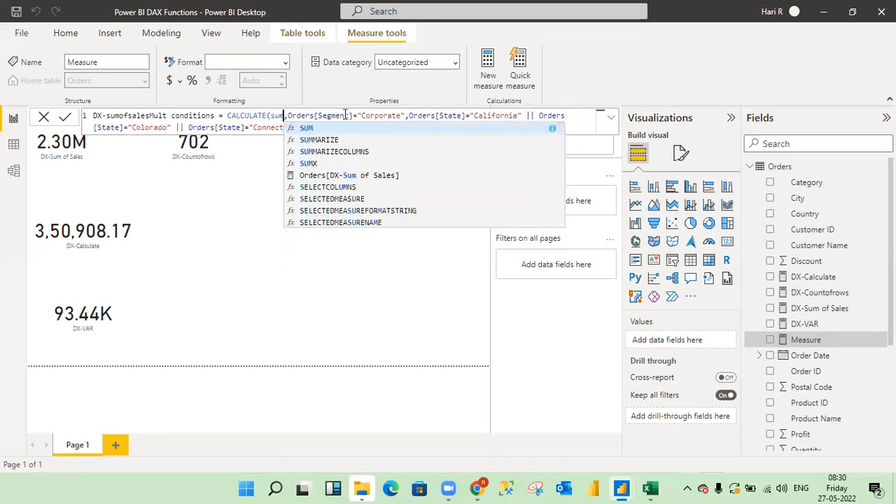
key("Tab")
type("sales")
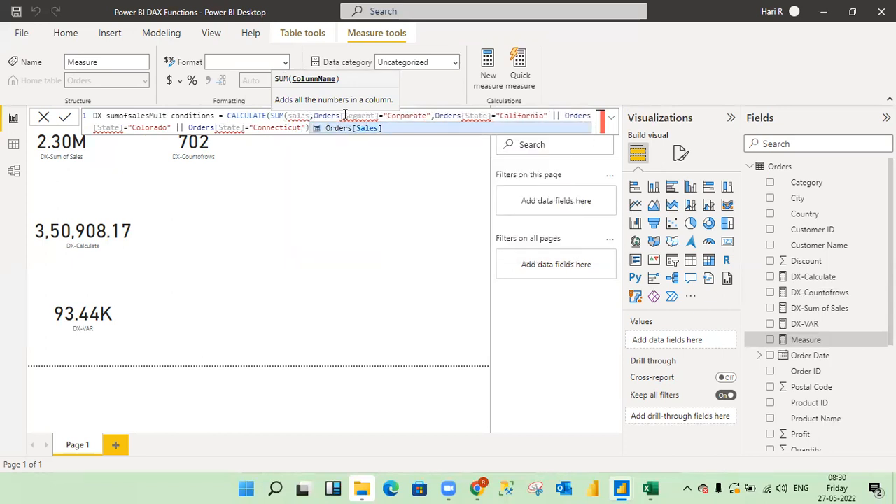
type(")")
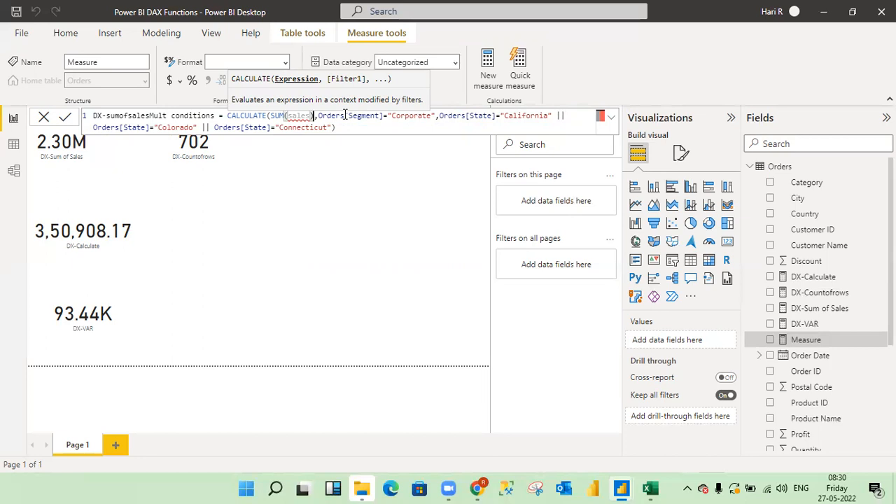
key("BackSpace")
key("BackSpace")
key("BackSpace")
key("BackSpace")
key("BackSpace")
key("BackSpace")
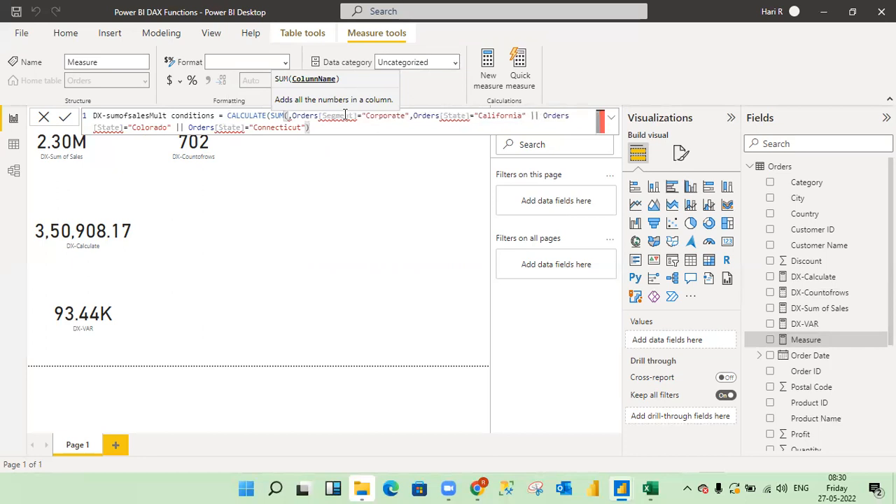
type("sales")
left_click(362, 128)
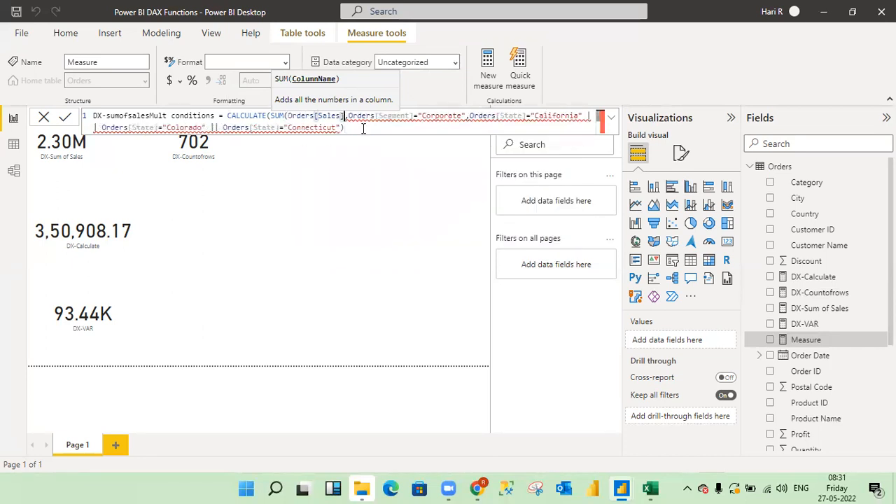
type(")")
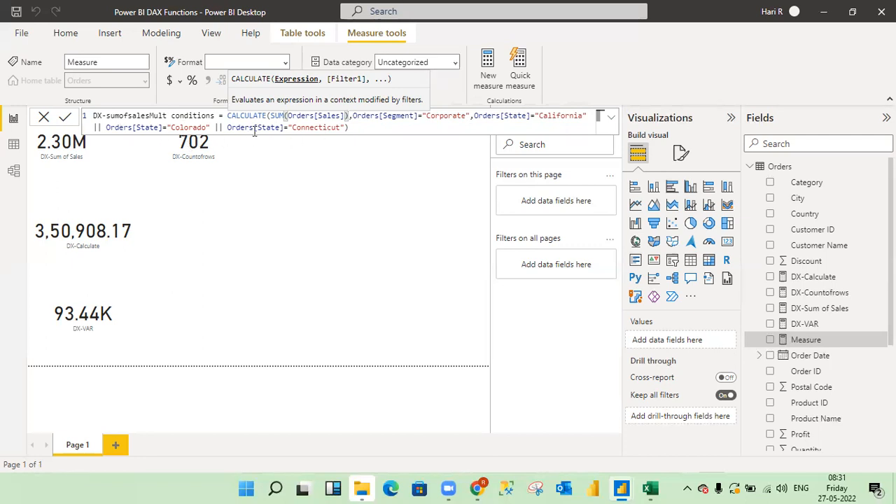
left_click(67, 119)
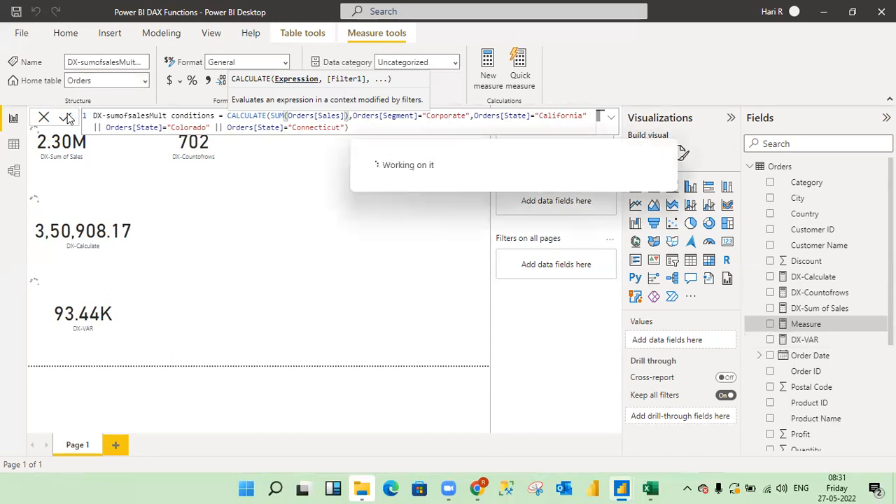
Step: Add a card showing DX-sumofsalesMult conditions beside the DX-Countofrows card and enlarge it to fit the full value
left_click(201, 198)
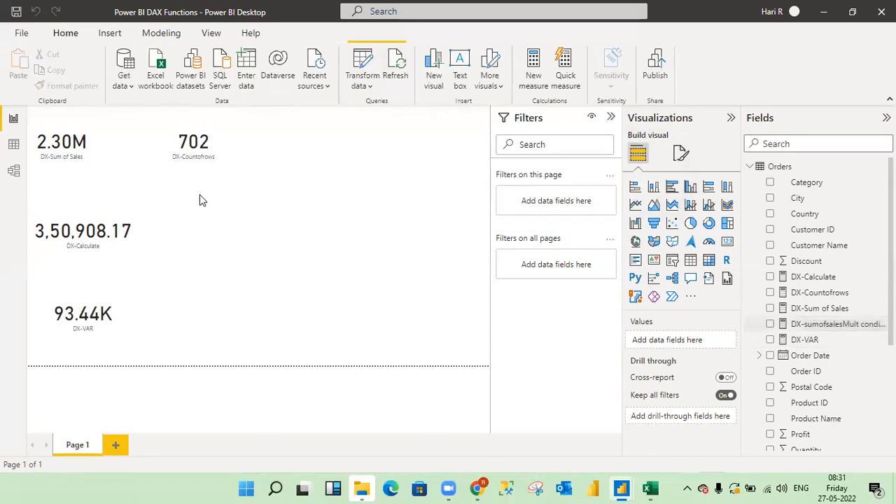
left_click(728, 243)
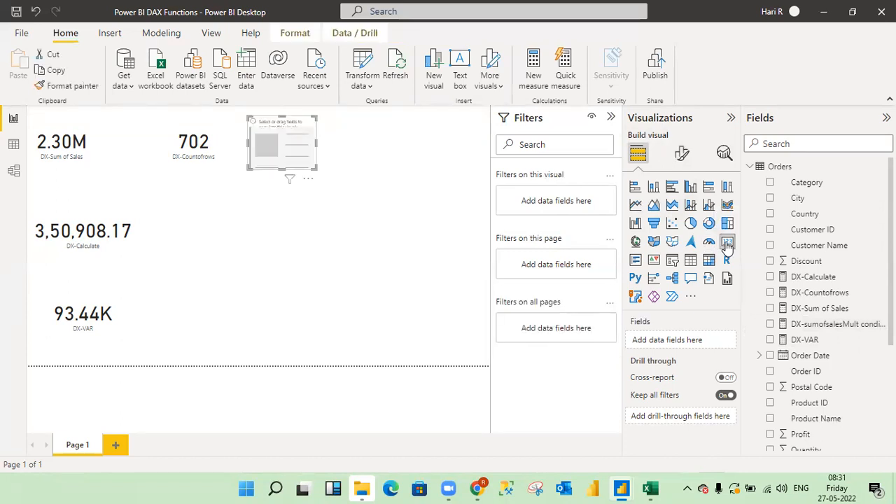
left_click_drag(849, 324, 322, 152)
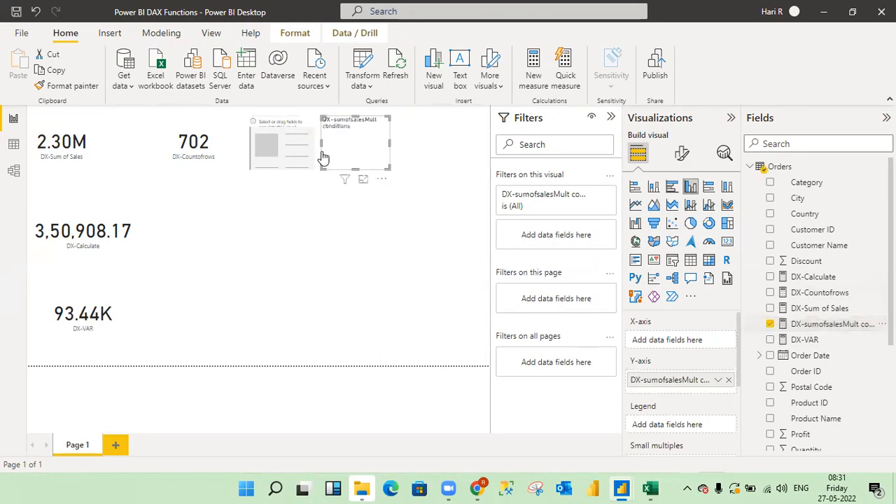
key("Delete")
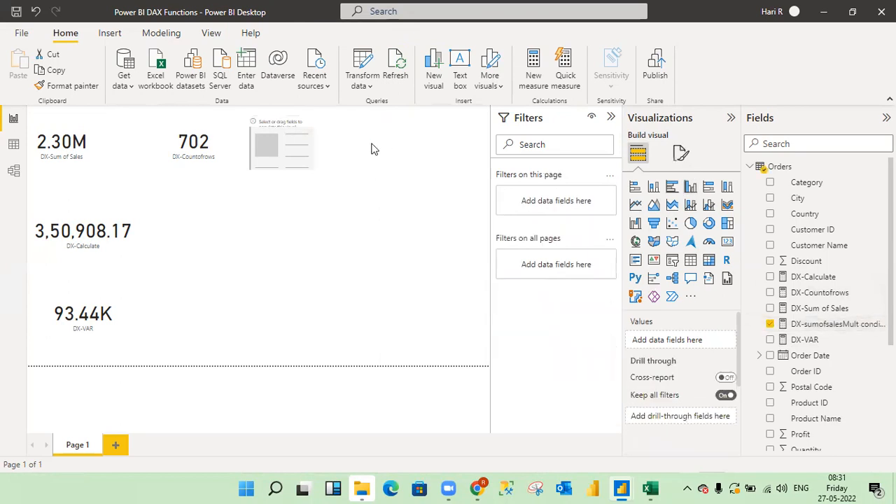
left_click_drag(838, 327, 281, 150)
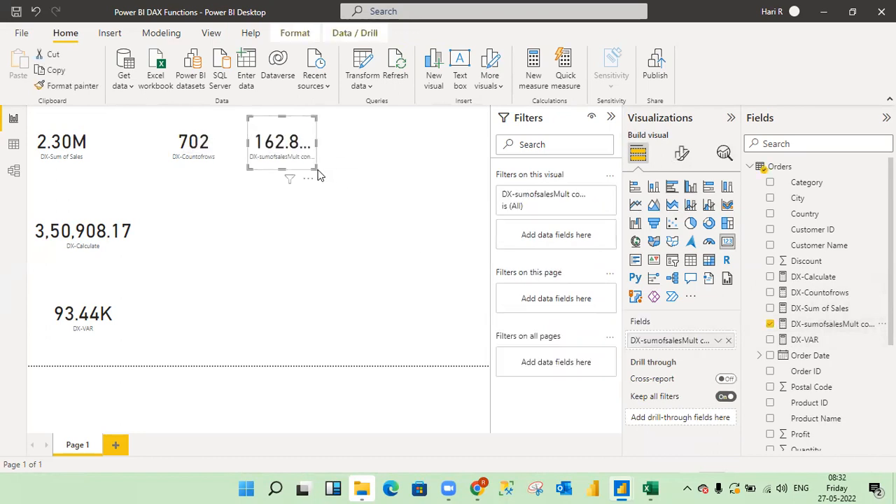
left_click_drag(315, 168, 367, 178)
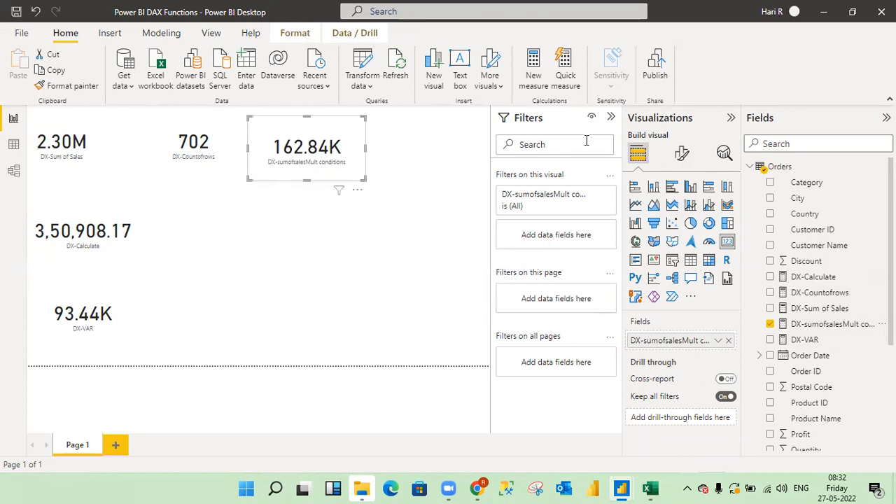
Step: Set the callout value display units of the DX-sumofsalesMult conditions card to None
left_click(683, 153)
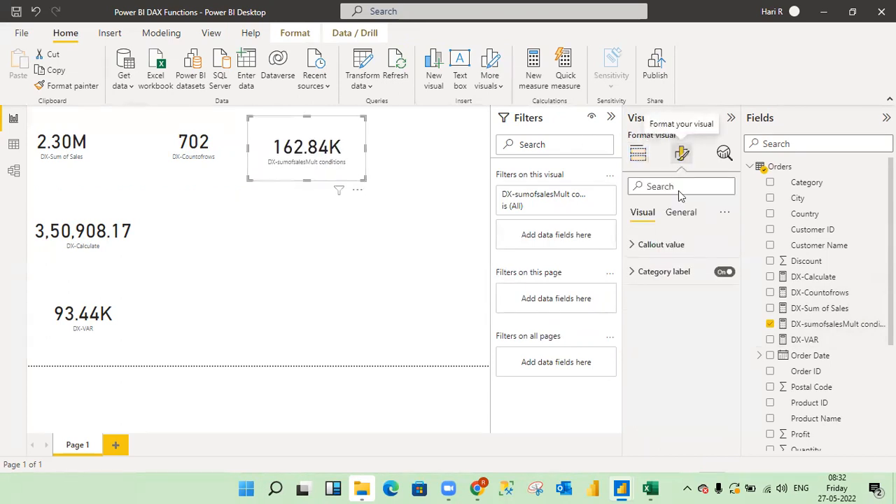
left_click(635, 245)
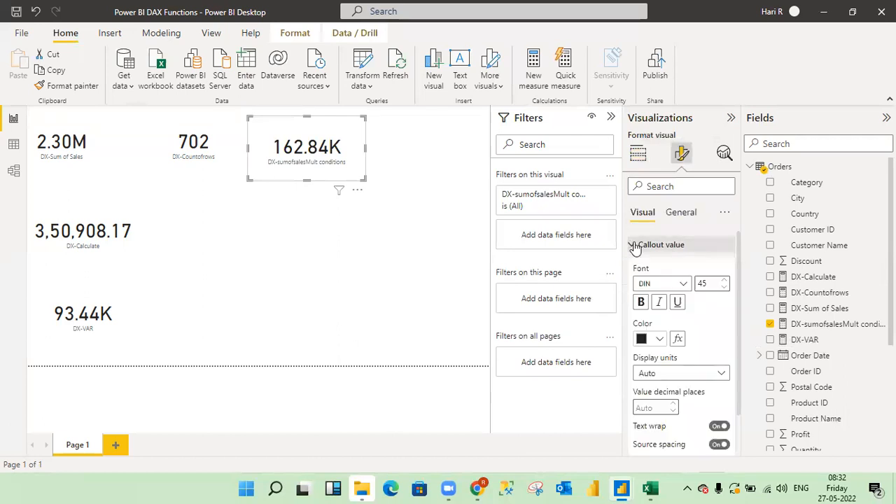
left_click(722, 376)
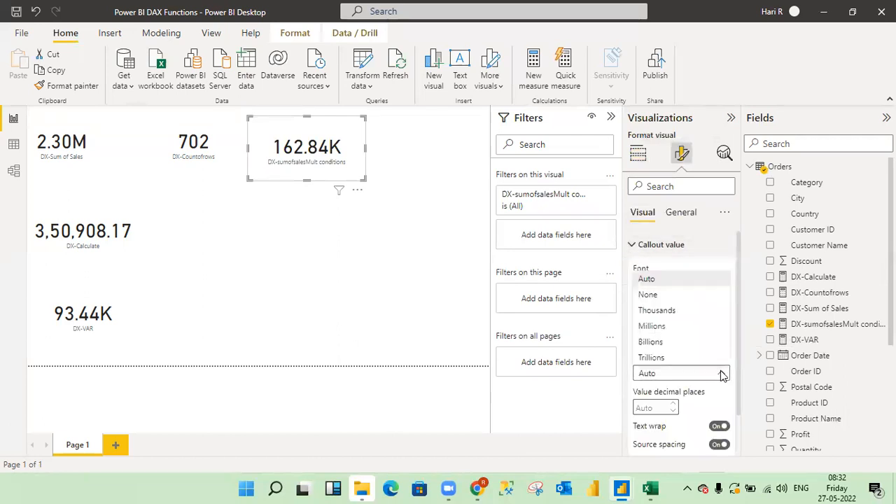
left_click(649, 296)
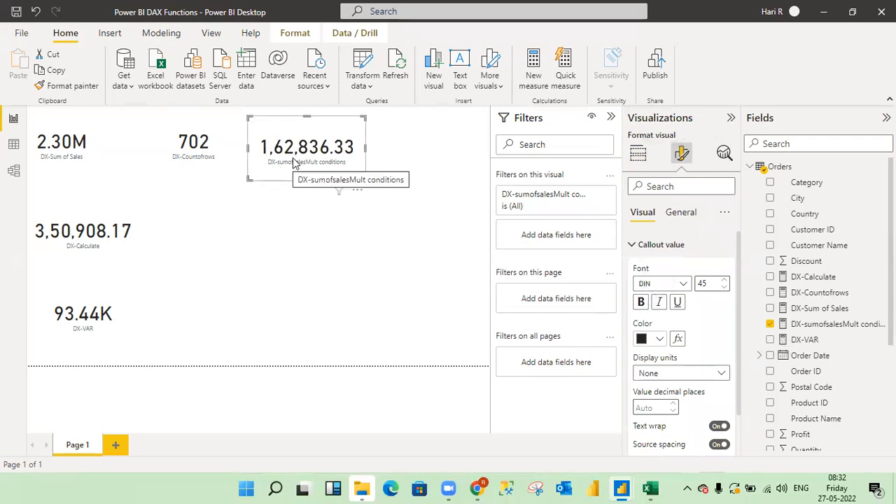
Step: In the Excel Orders sheet, select all the filtered Sales values from the first data row down to check their sum
key("super+Tab")
left_click(337, 155)
key("Down")
key("Up")
key("Down")
key("Down")
key("Up")
key("Up")
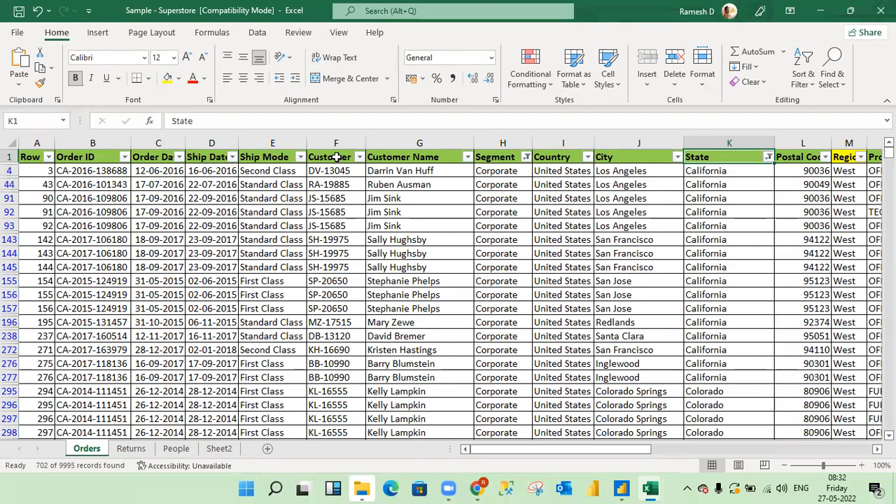
key("Right")
key("Right")
key("Right")
key("Right")
key("Right")
key("Right")
key("Right")
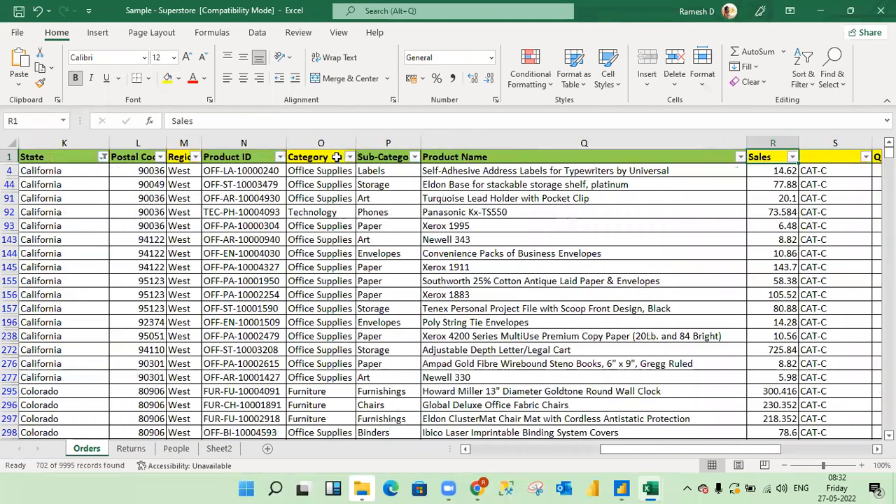
key("Down")
key("ctrl+shift+Down")
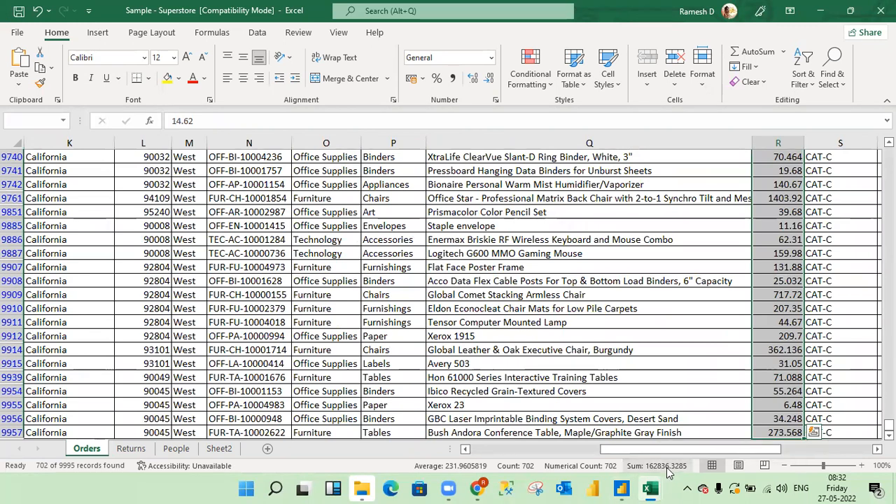
Step: Back in Power BI, move the DX-Countofrows and DX-sumofsalesMult conditions cards closer to the DX-Sum of Sales card
key("alt+Tab")
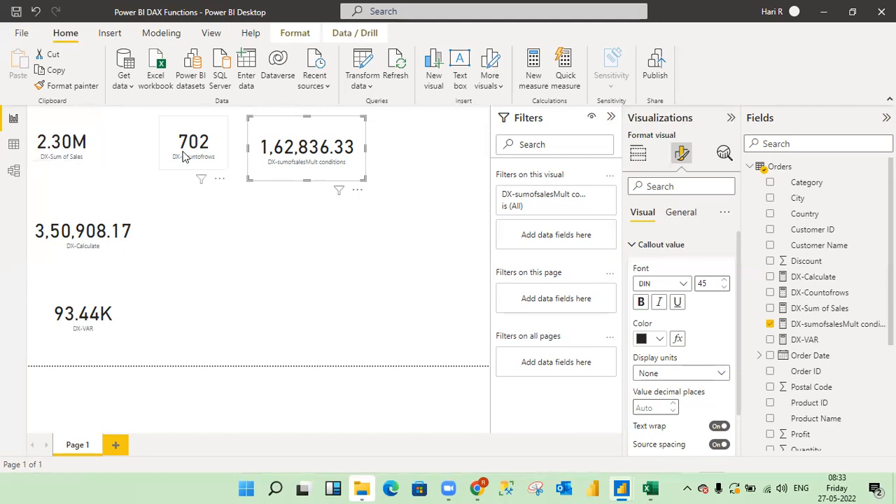
left_click_drag(186, 157, 135, 155)
left_click(322, 137)
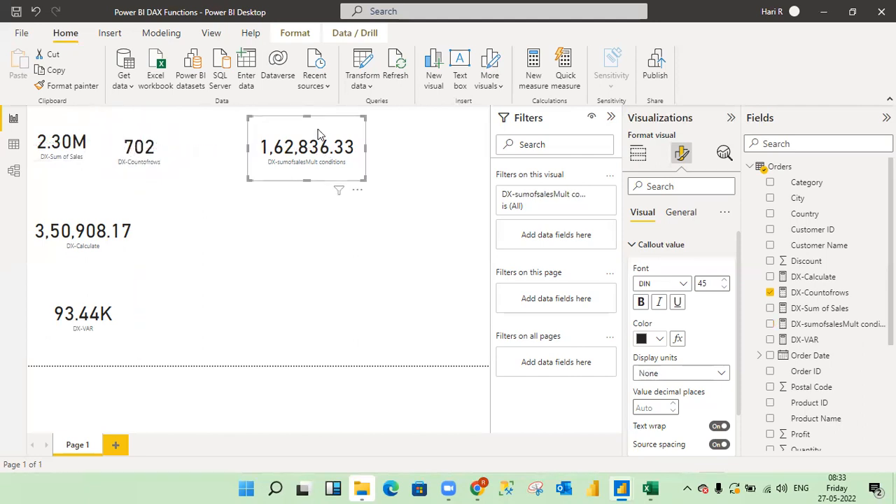
left_click_drag(281, 133, 215, 137)
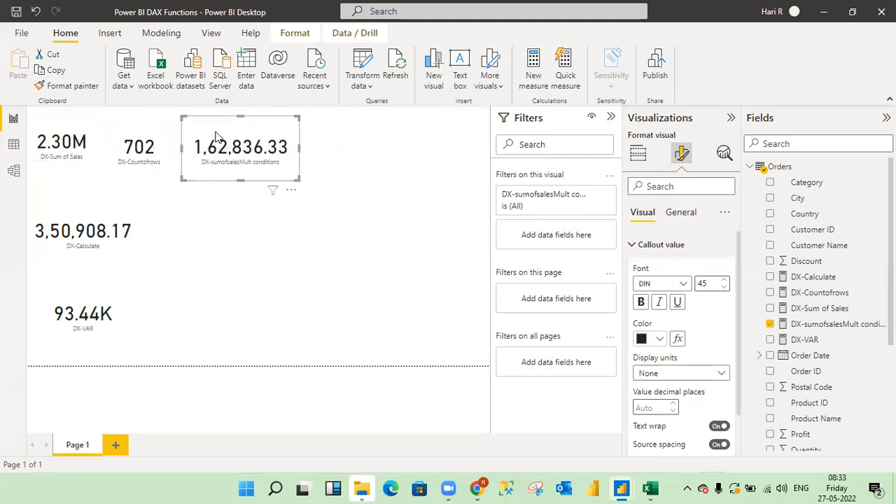
left_click(224, 226)
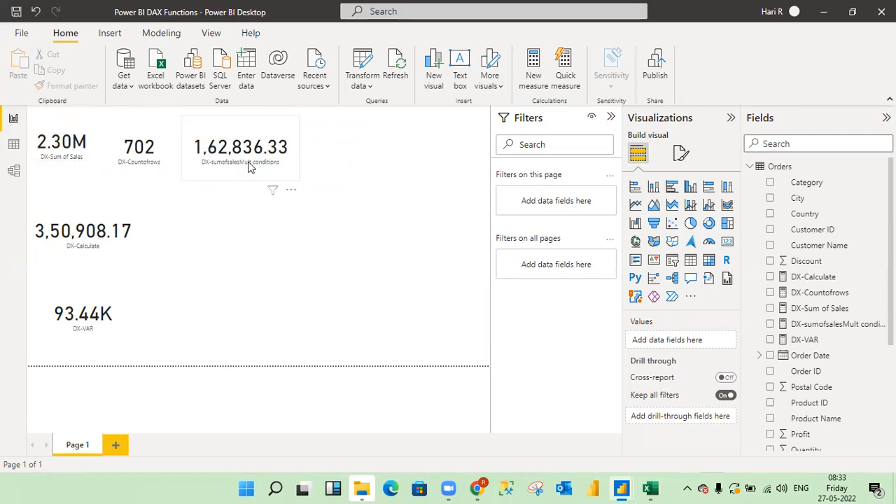
Step: Select the DX-Sum of Sales card and review the formula of the DX-Calculate measure
left_click(65, 158)
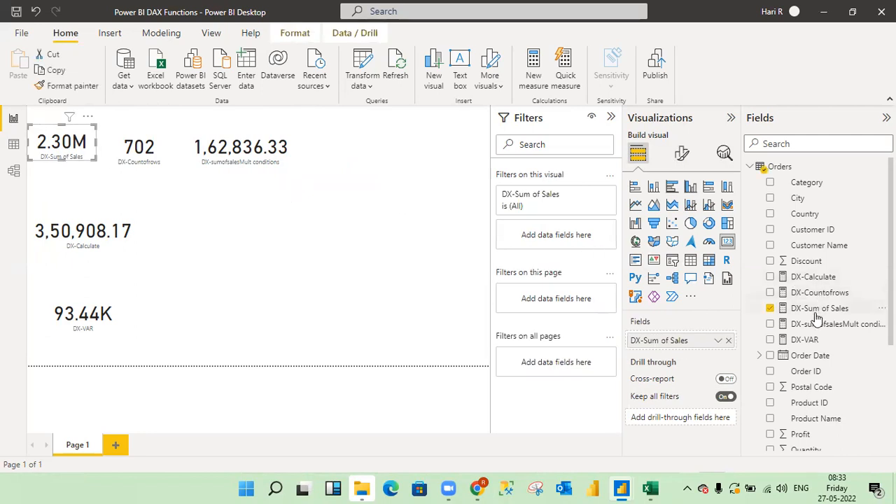
left_click(818, 278)
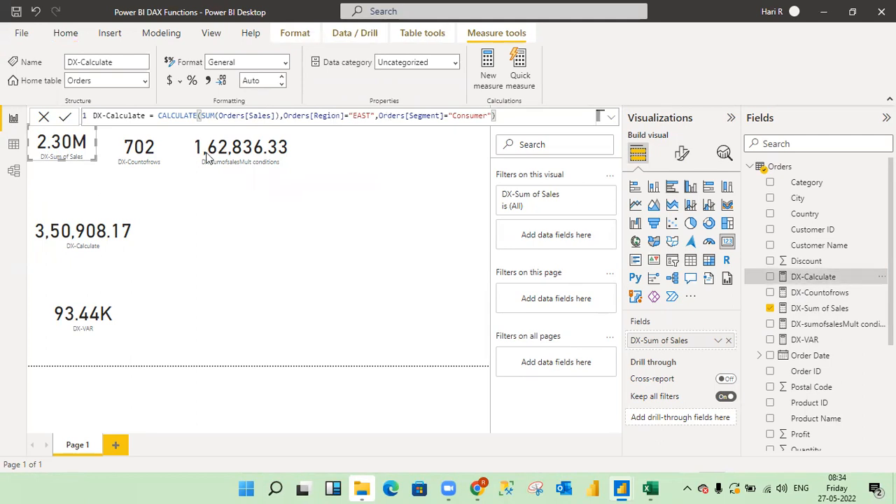
left_click(161, 210)
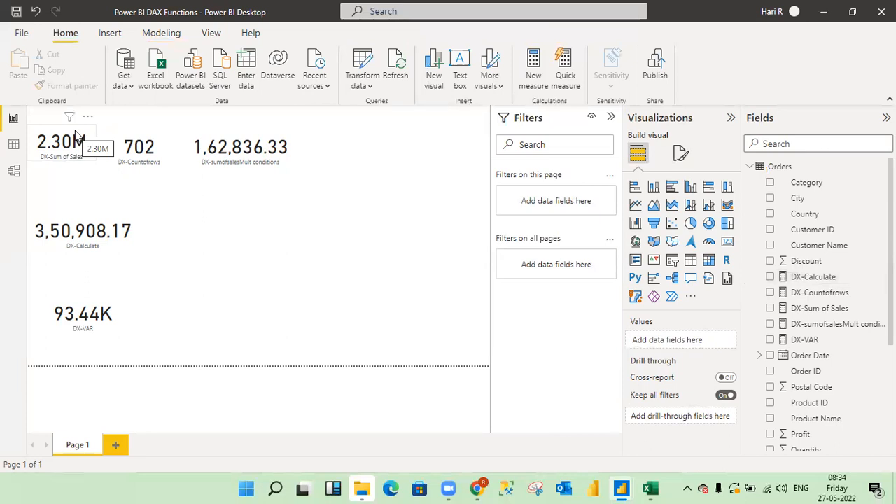
Step: Switch to the Excel workbook of DAX functions and examine the SUMX syntax in the IMP DAX sheet's function list
key("alt+Tab")
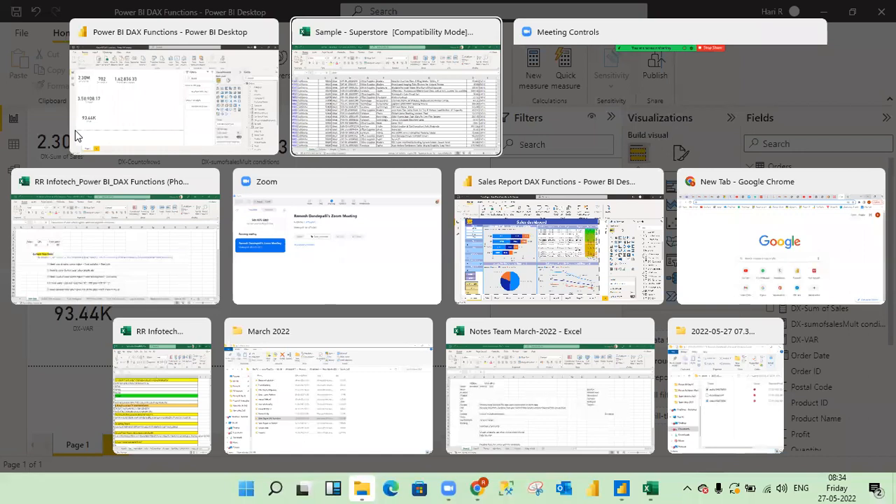
key("Left")
key("Down")
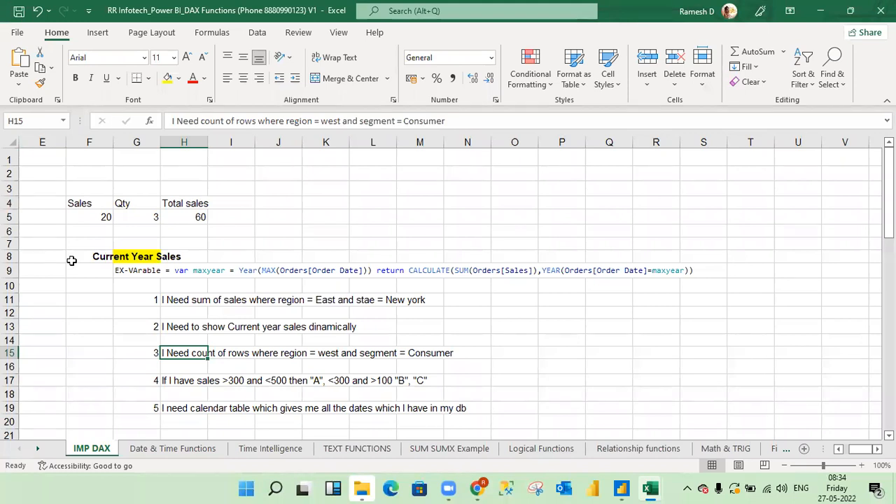
left_click(124, 280)
key("Left")
key("Home")
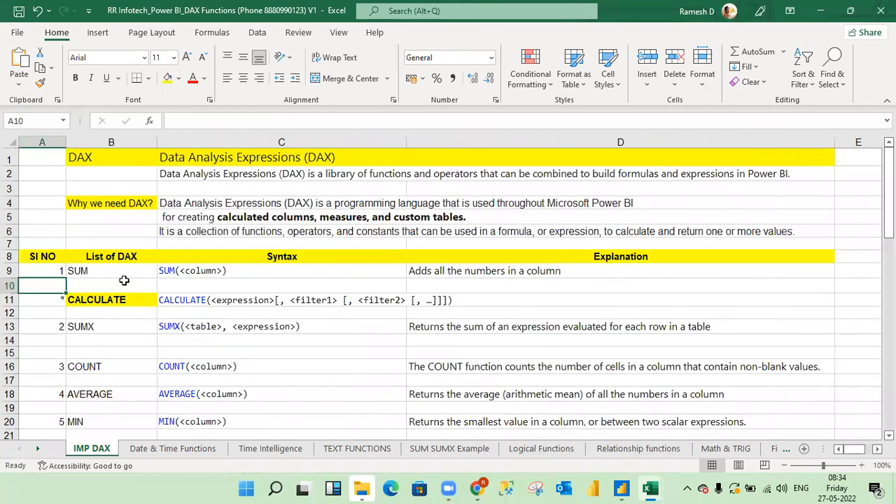
key("Down")
key("Down")
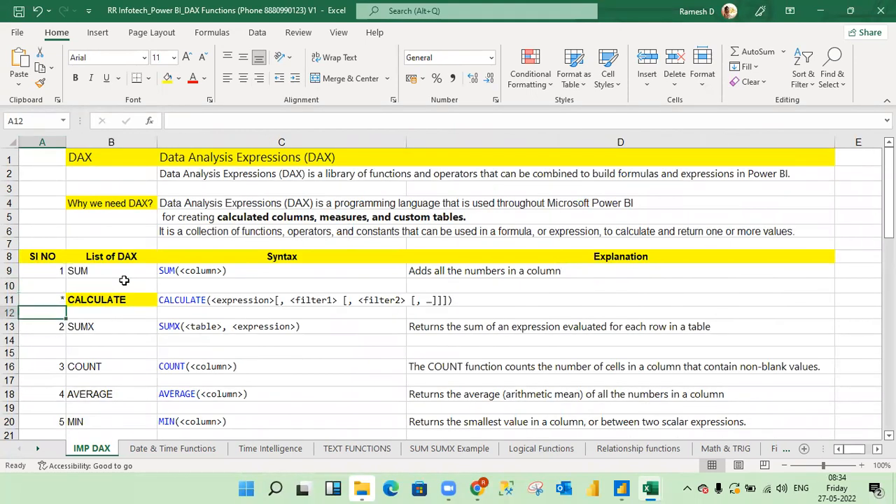
key("Right")
key("Down")
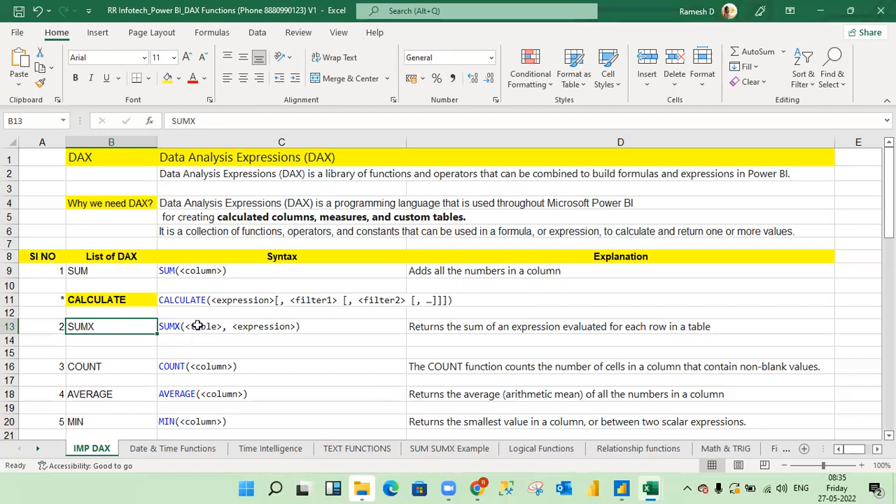
left_click(198, 326)
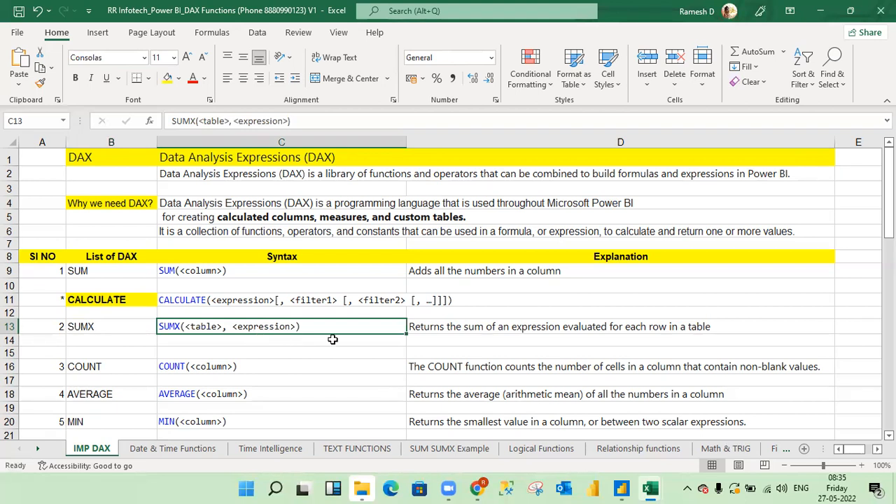
Step: Switch to the Sample - Superstore workbook and remove the filters from the Orders sheet
left_click(463, 334)
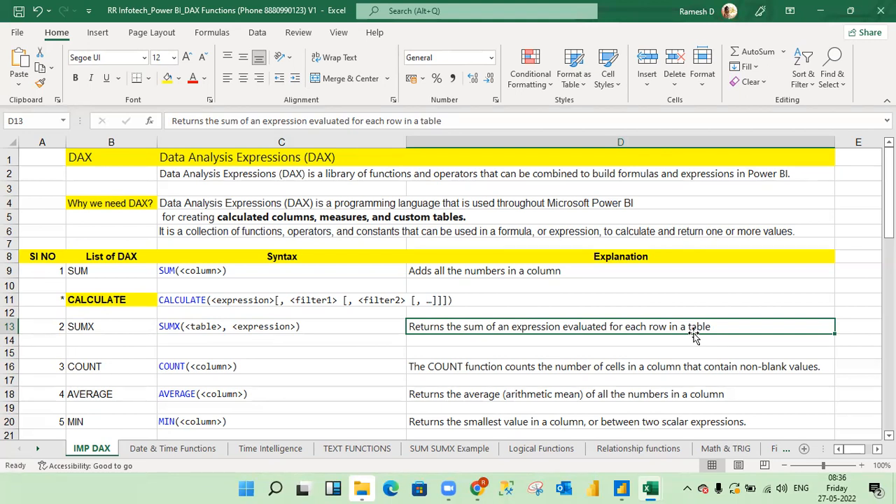
key("alt+Tab")
key("alt+Tab")
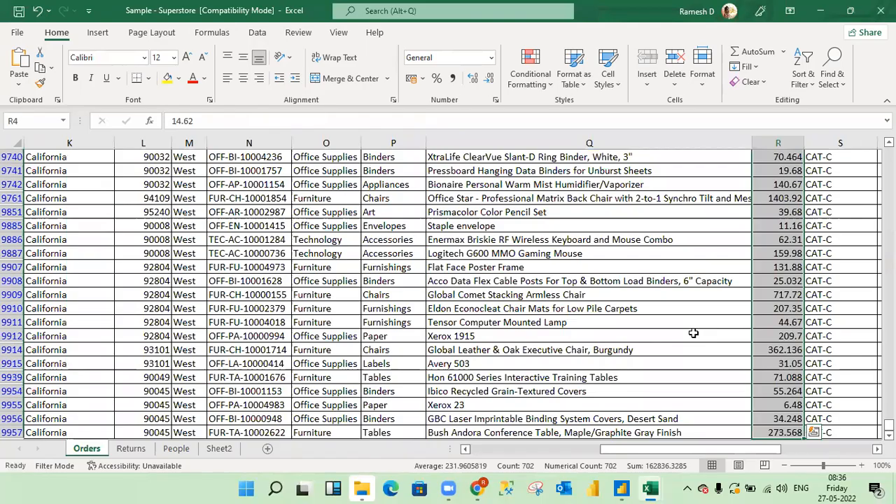
key("ctrl+Up")
key("ctrl+shift+l")
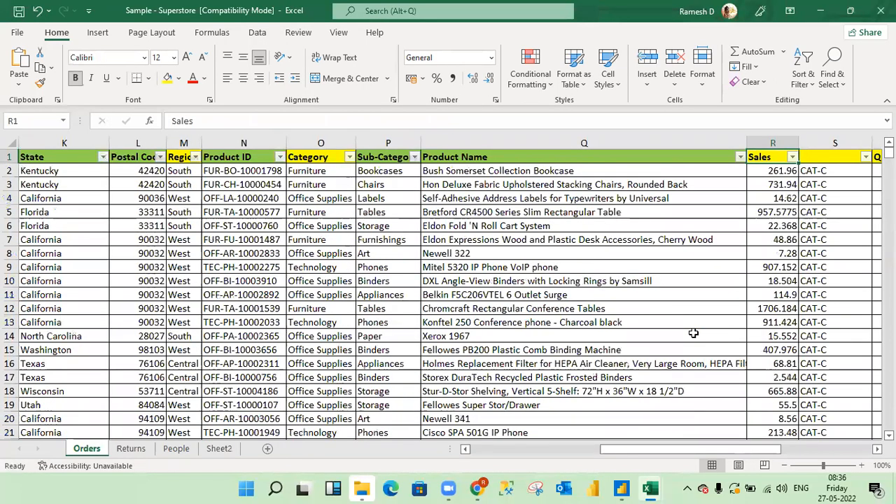
Step: Examine the Orders sheet's Quantity, Discount and Total Sales columns, including the formula in the first Total Sales row
key("Right")
key("Right")
key("Right")
key("Right")
key("Right")
key("Right")
key("Right")
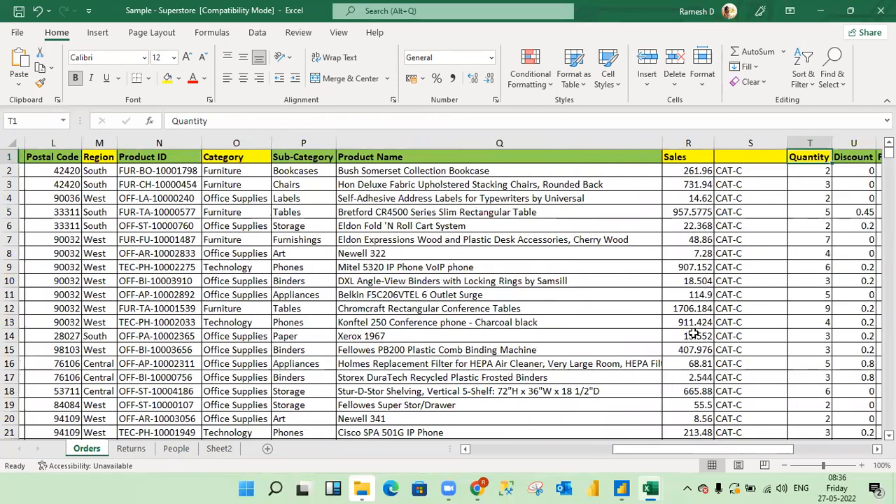
key("Right")
key("Right")
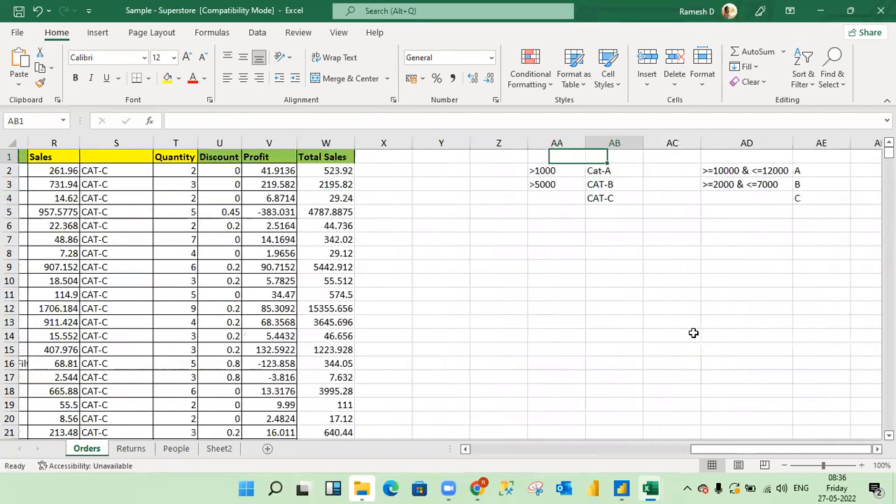
key("Left")
key("Left")
key("Left")
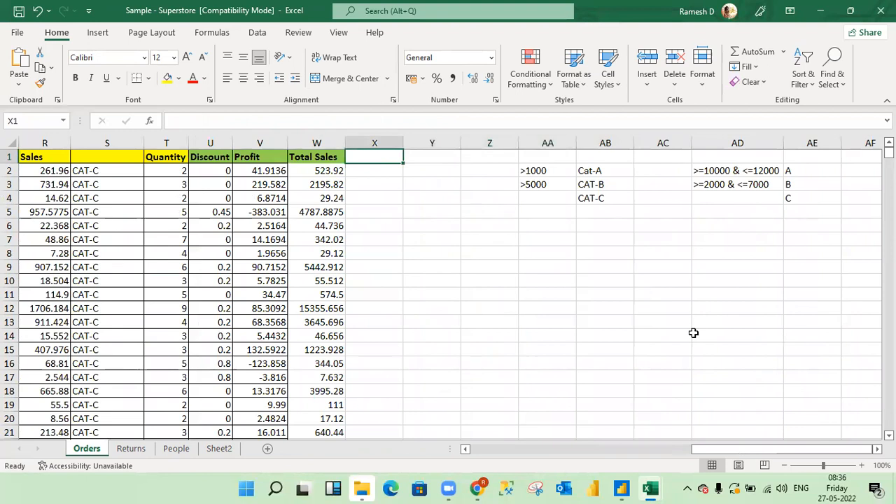
key("Left")
key("Left")
key("Left")
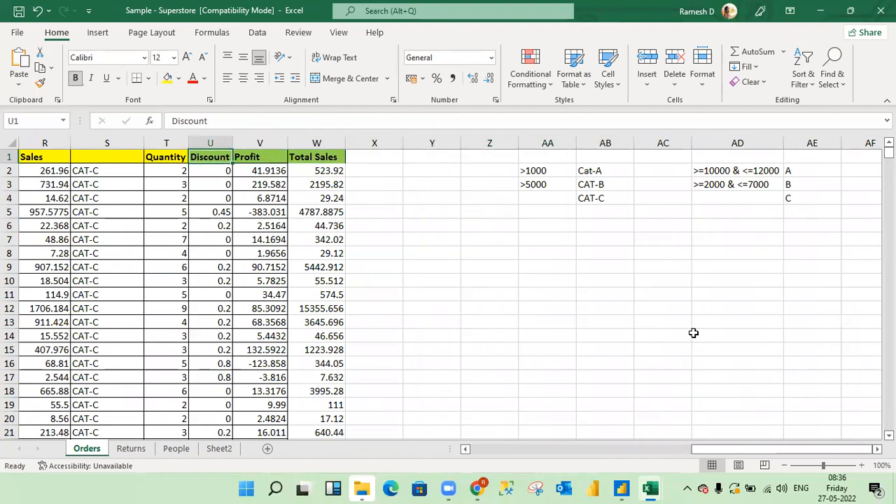
key("Right")
key("Right")
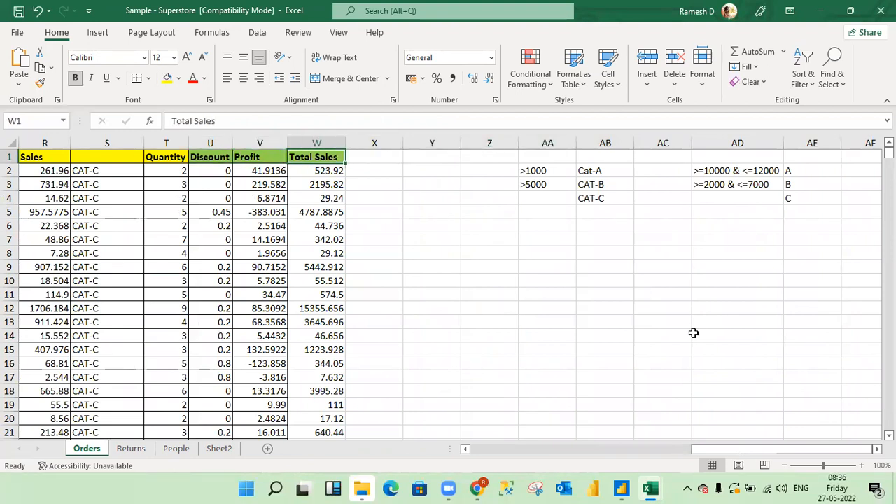
key("Down")
key("Up")
key("Down")
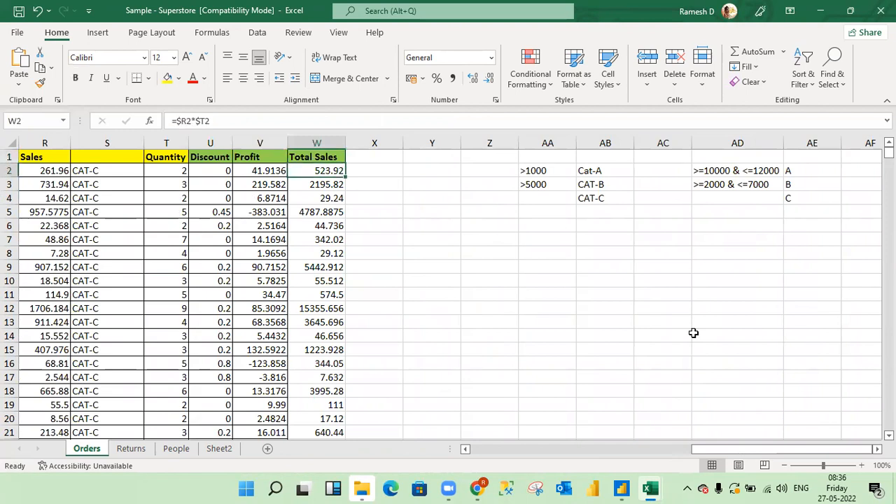
key("Up")
key("Left")
key("Left")
key("Left")
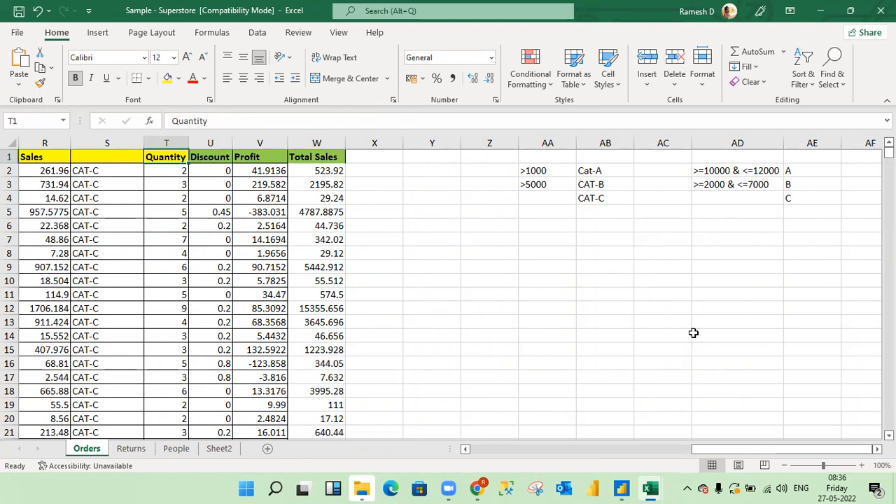
type("C")
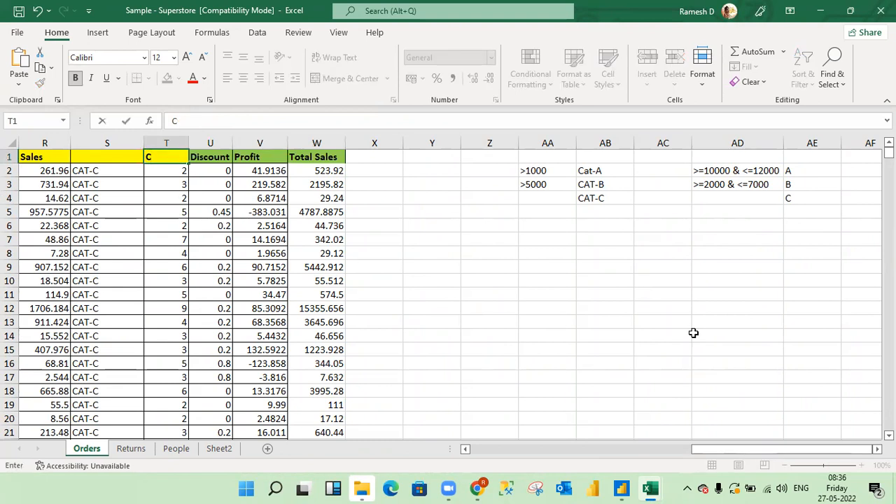
key("Escape")
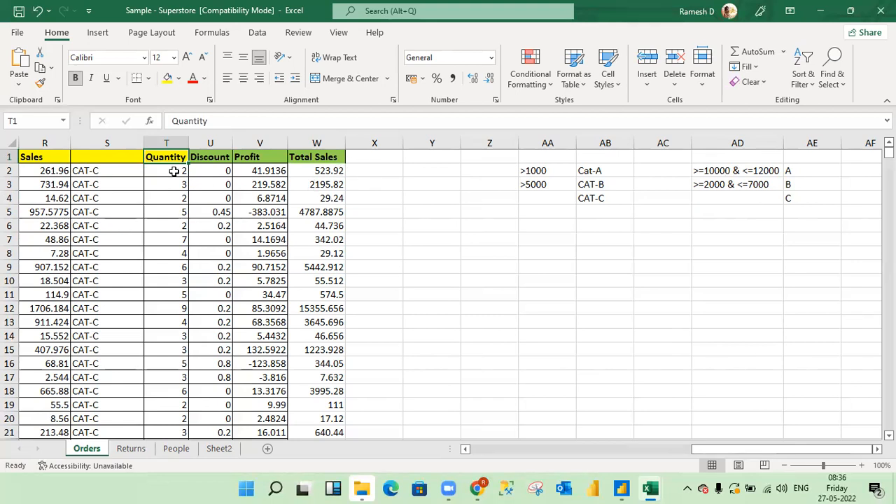
Step: In cell X2, multiply Total Sales by Quantity with the formula =W2*T2
left_click(376, 156)
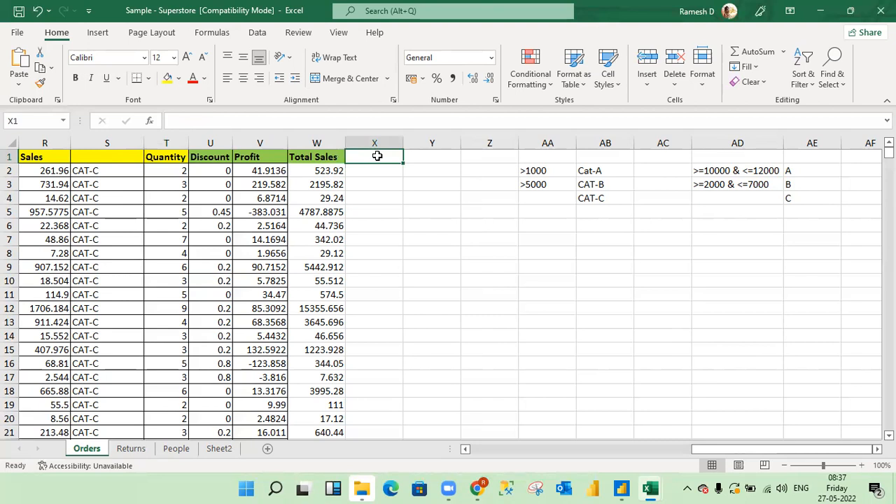
key("Return")
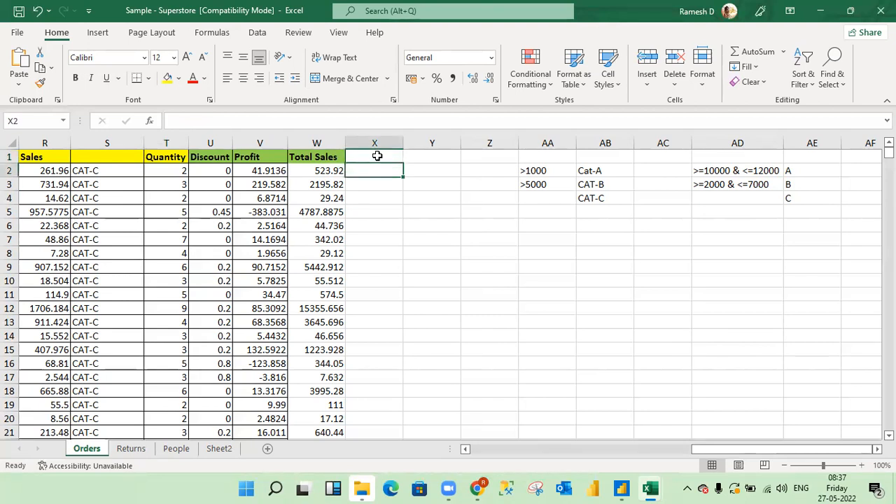
type("=")
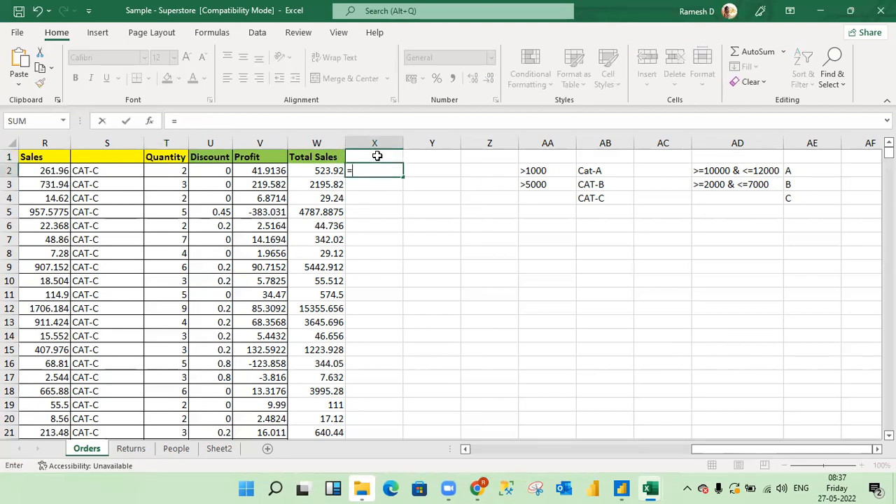
key("Left")
type("*")
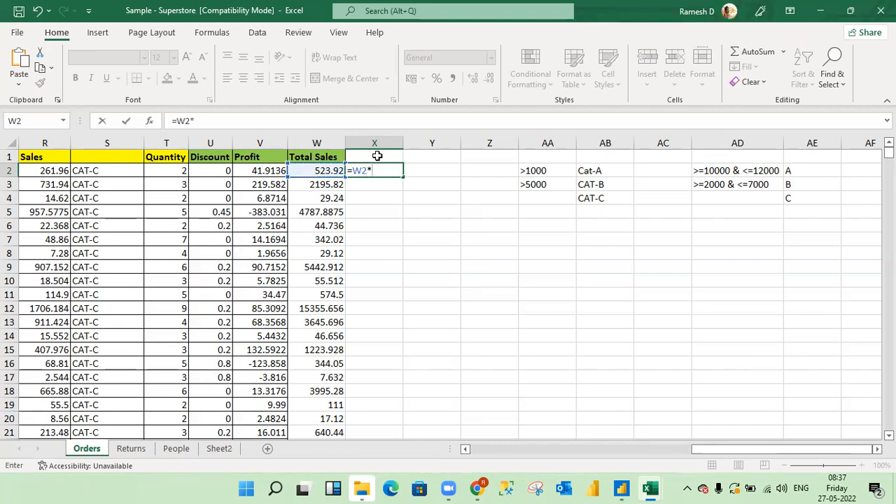
left_click(180, 172)
key("Return")
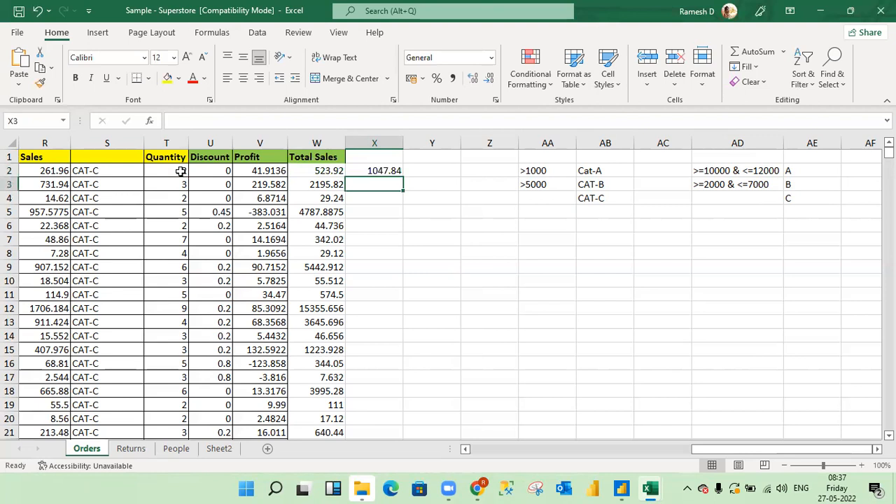
left_click(384, 172)
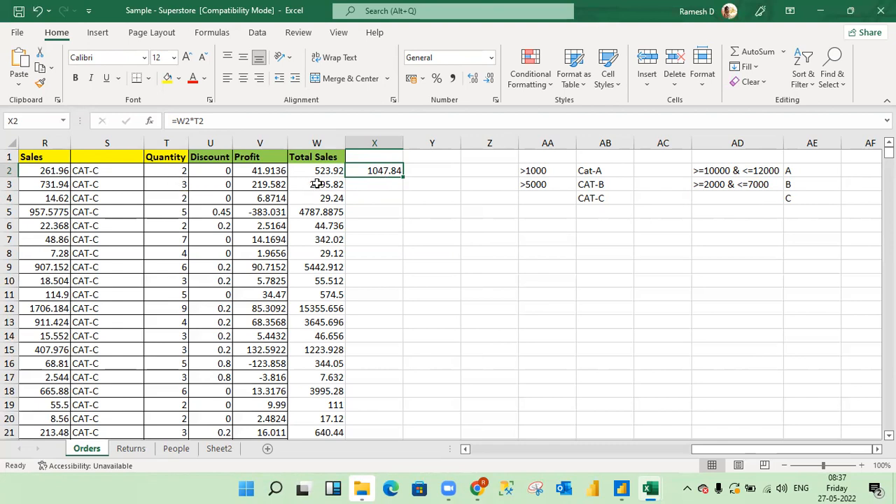
Step: In cell X3, multiply that row's Total Sales by its Quantity with the formula =W3*T3
left_click(373, 183)
type("=")
key("Left")
type("*")
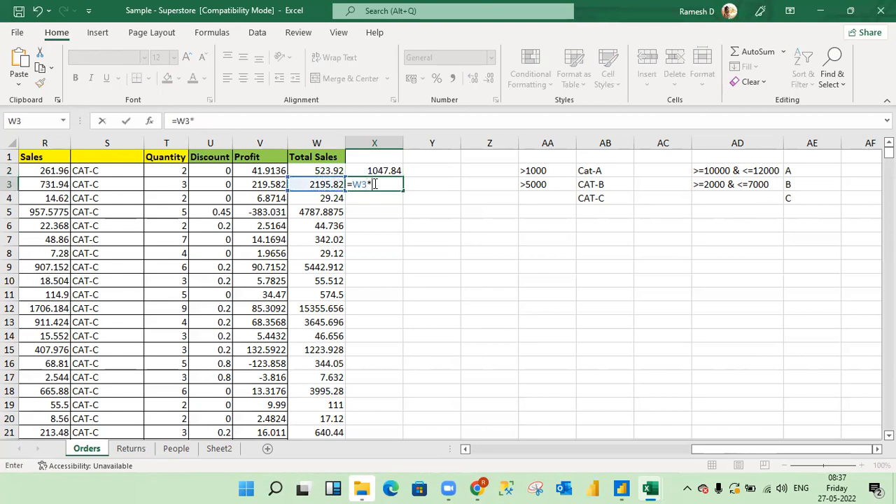
key("Left")
key("Left")
key("Left")
key("Left")
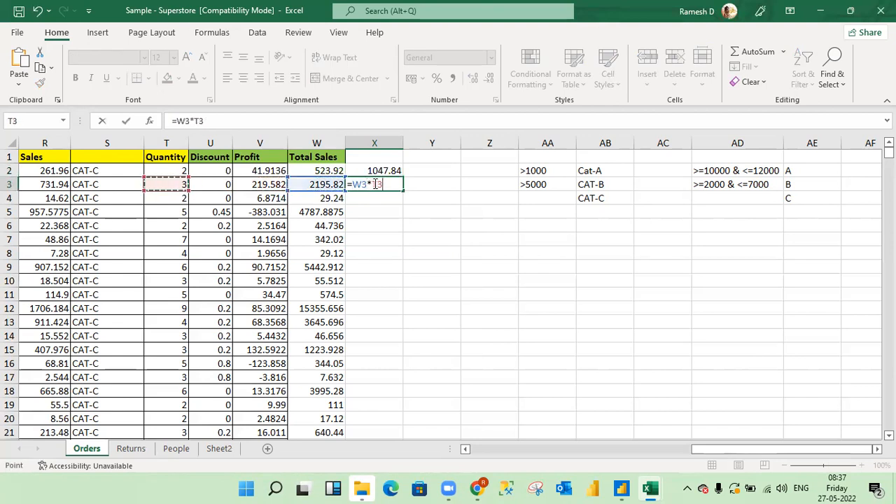
key("Return")
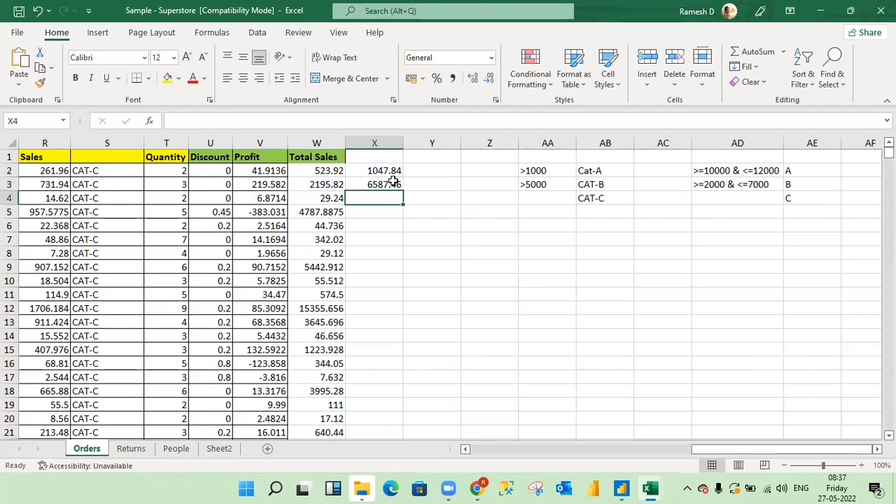
Step: Copy the formula in X3 down column X through the last data row, 9995
left_click(394, 183)
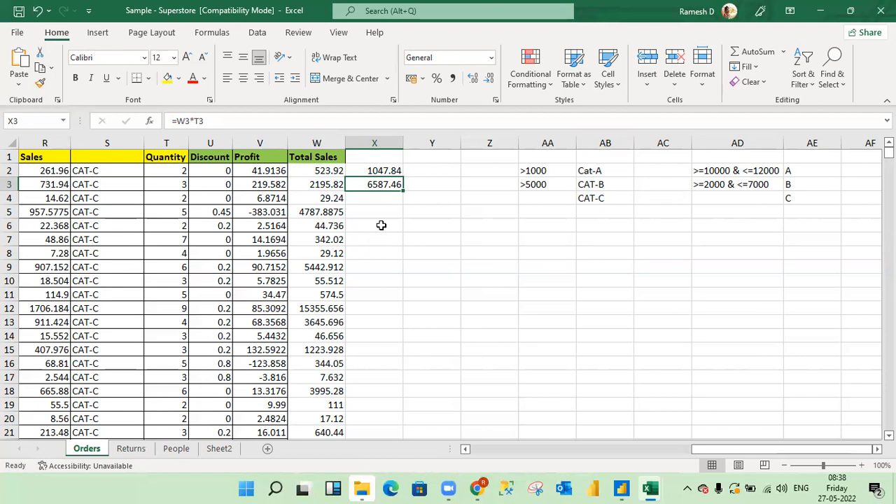
key("ctrl+c")
key("Left")
key("Down")
key("ctrl+Down")
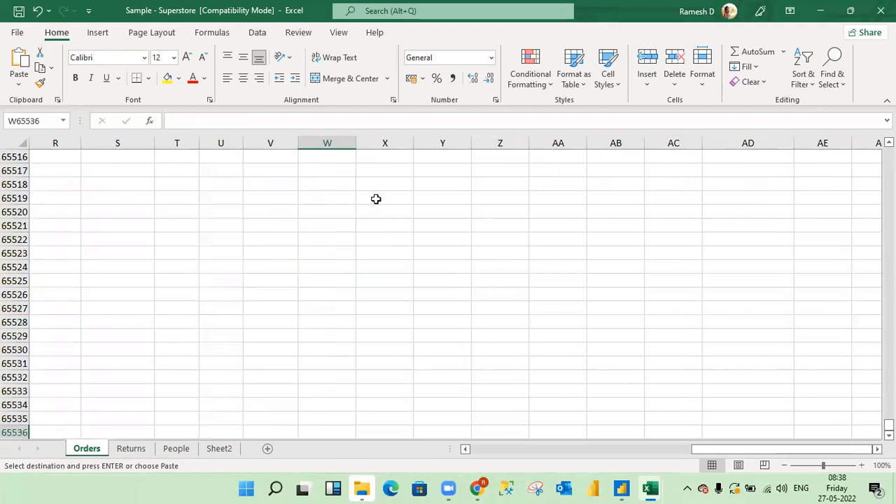
key("Down")
key("Right")
key("Up")
key("ctrl+shift+Up")
key("shift+Up")
key("shift+Down")
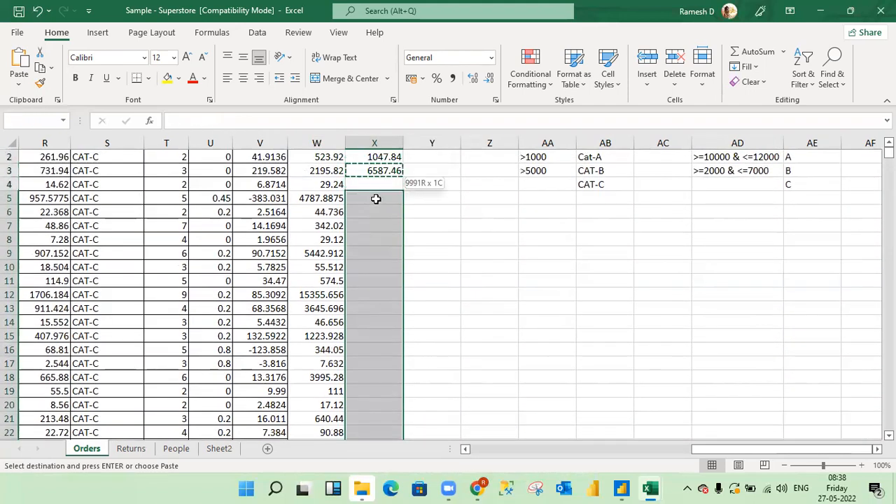
key("ctrl+v")
key("Down")
key("Up")
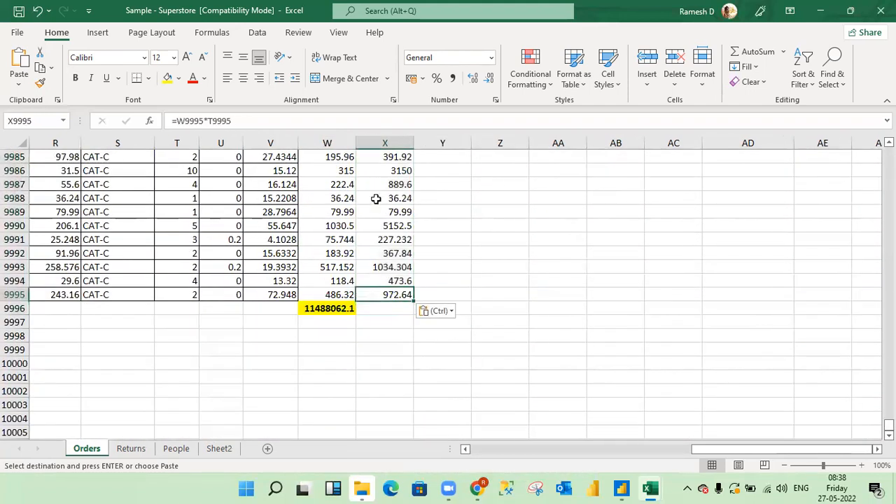
Step: Examine the multiplied values in the first rows of column X, going down from the header row
key("ctrl+Up")
key("Up")
key("Escape")
key("Down")
key("Down")
key("Down")
key("Down")
key("Down")
key("Down")
key("Down")
key("Down")
key("Down")
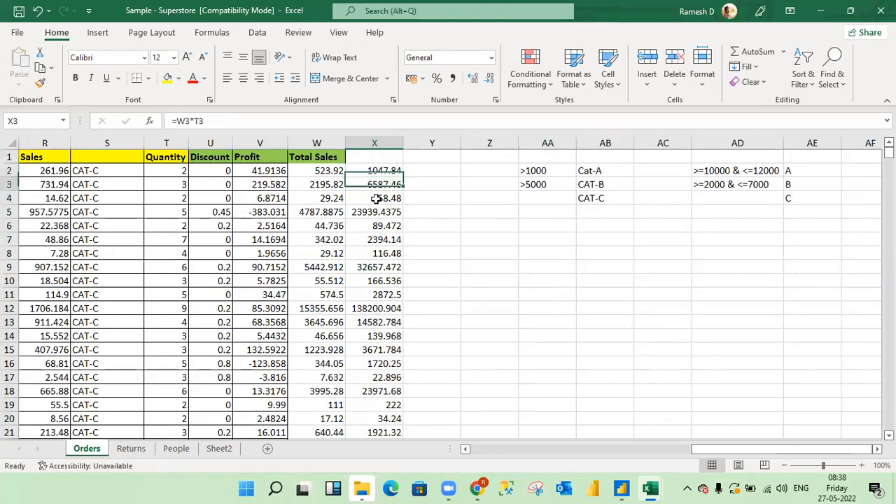
key("Down")
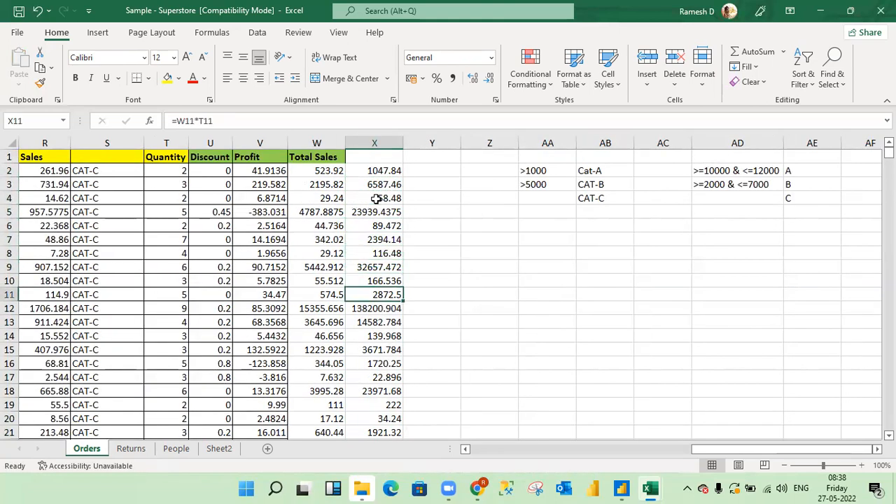
key("Down")
key("Down")
key("Down")
key("Down")
key("Down")
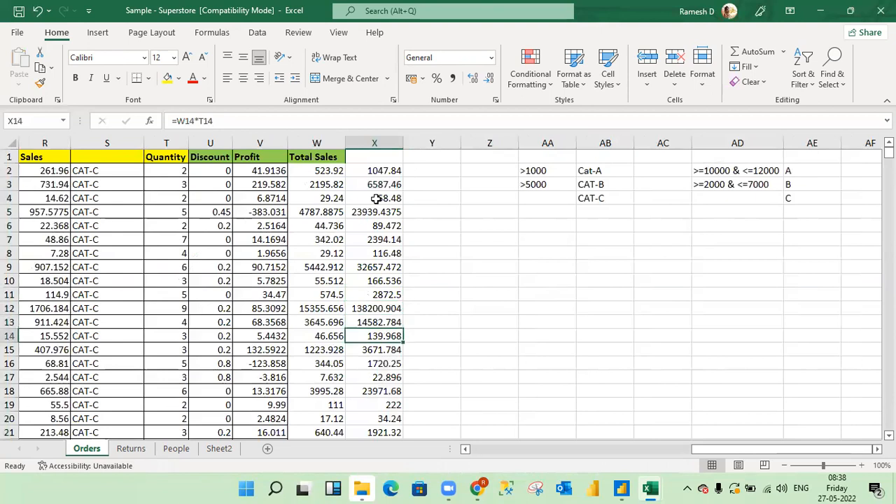
key("Down")
key("Down")
key("Down")
key("Down")
key("Down")
key("Down")
key("Down")
key("Down")
Step: Total column X in cell X9996 with =SUM(X2:X9995) and make the result bold
key("ctrl+Down")
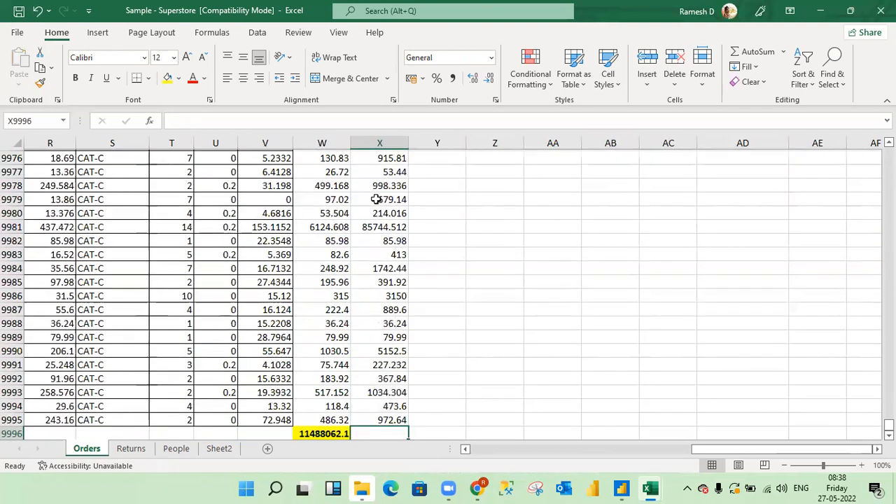
key("Down")
key("Down")
key("Up")
type("=sum")
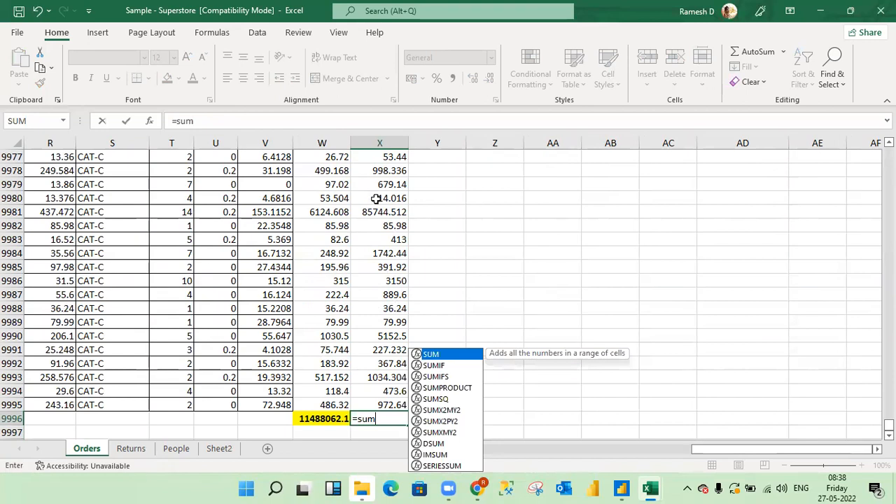
key("Tab")
key("Up")
key("ctrl+shift+Up")
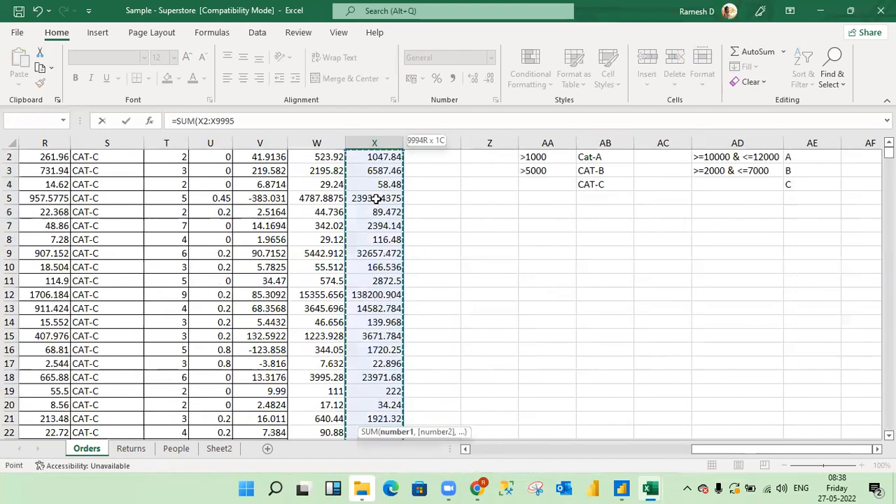
key("Return")
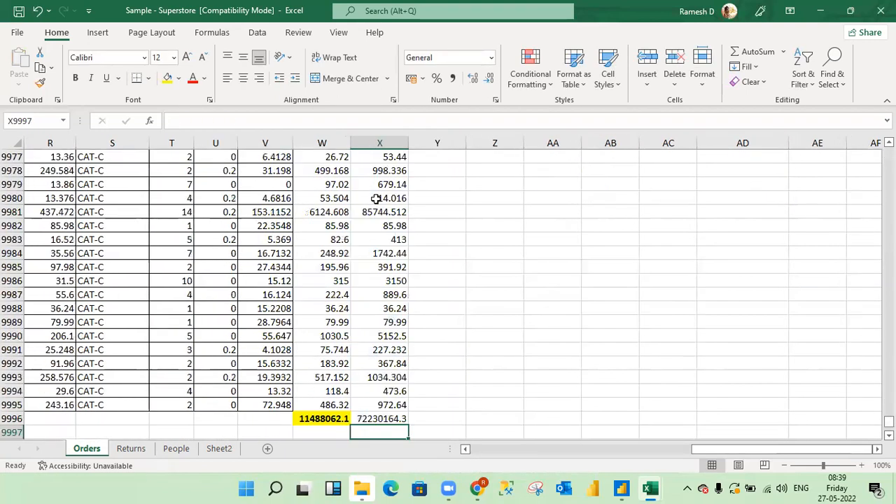
key("Up")
key("ctrl+b")
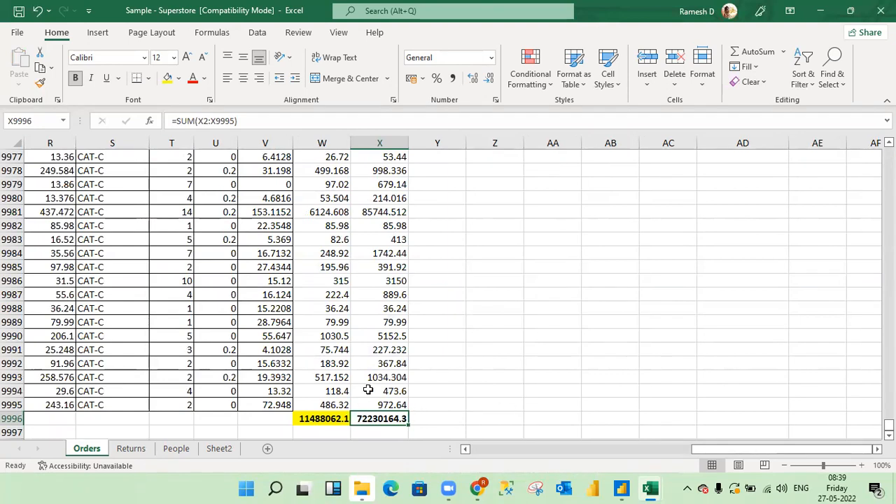
Step: Return to cell X2 and review its formula against the Total Sales and Quantity columns
left_click(389, 350)
key("Up")
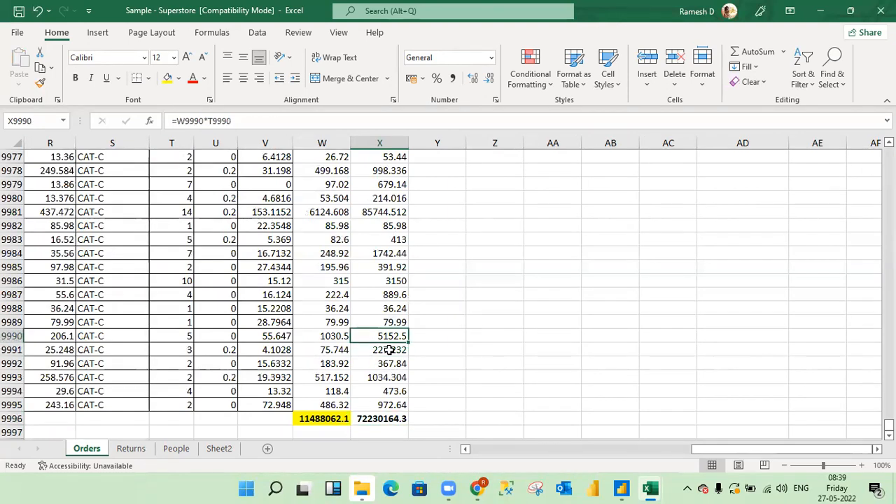
key("ctrl+Up")
key("Down")
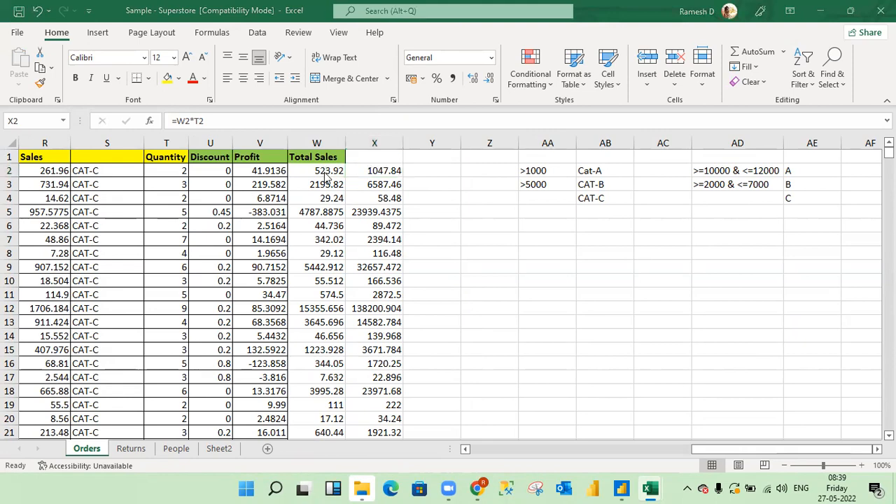
Step: Switch to Power BI and inspect the Sales and Quantity columns in the Orders table data, returning to the report page
key("alt+Tab")
key("alt+Tab")
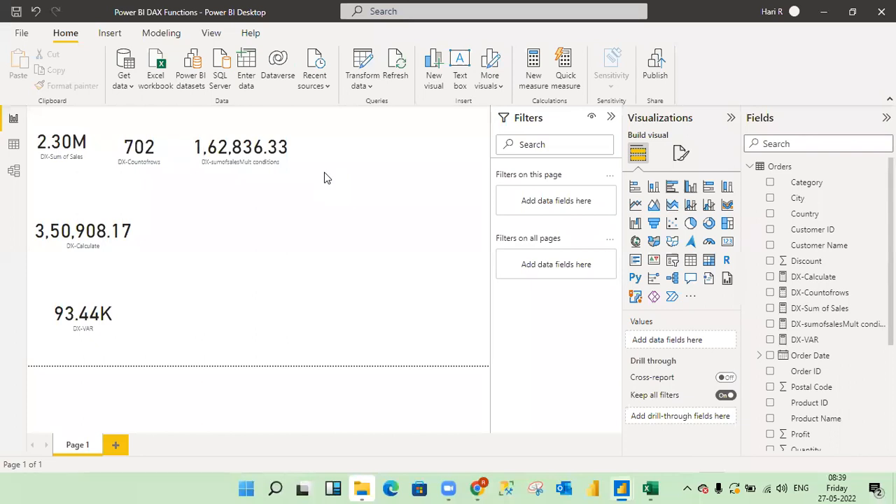
left_click(16, 152)
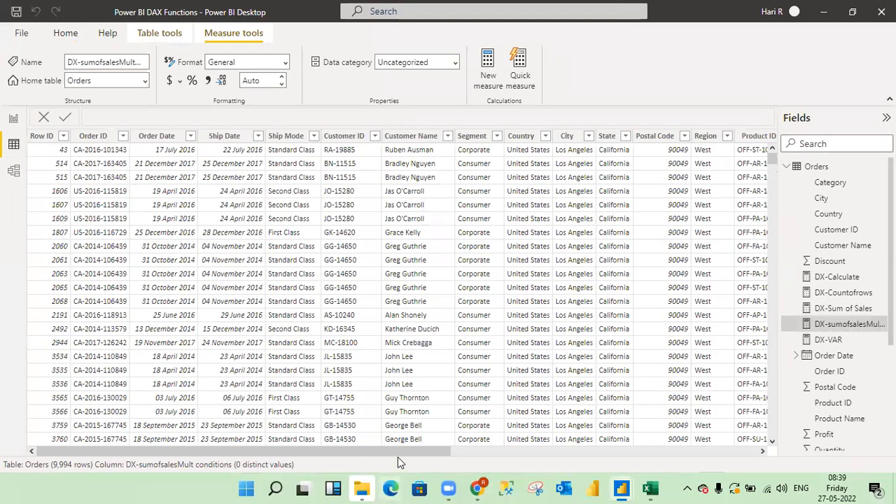
left_click_drag(403, 453, 709, 440)
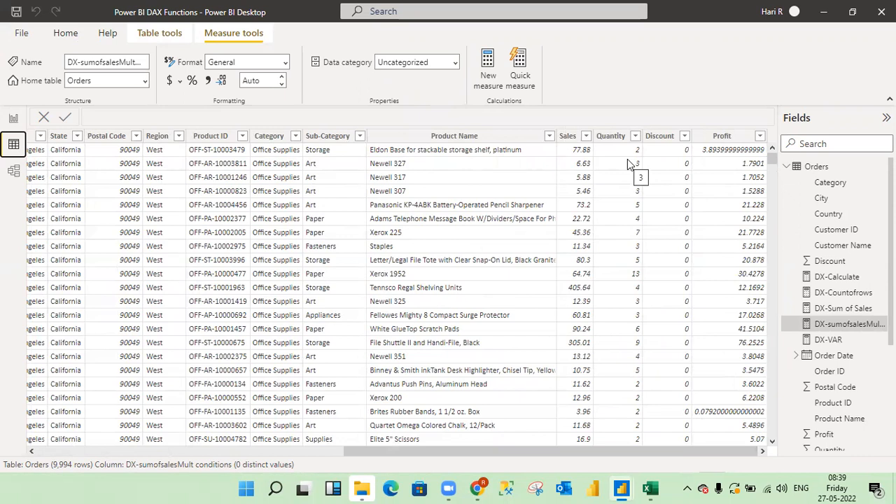
left_click(6, 124)
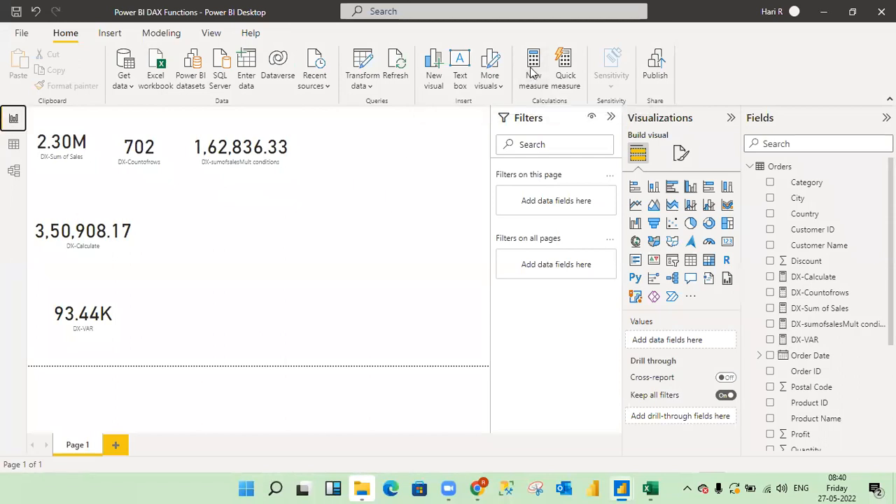
left_click(11, 145)
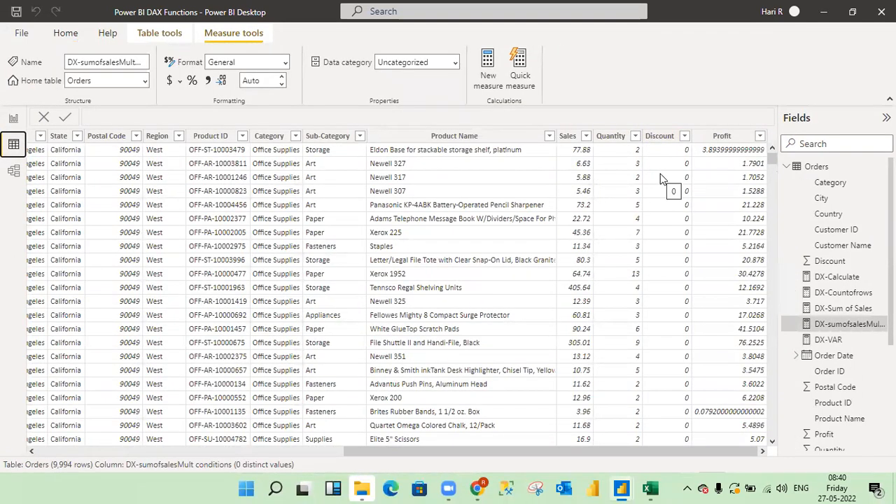
left_click(13, 119)
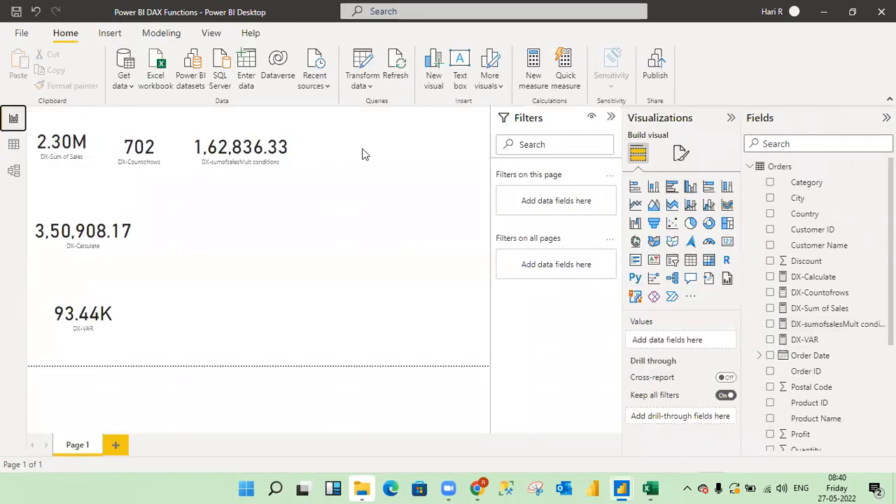
Step: Create a new measure in the Orders table named DX-SumX
left_click(533, 77)
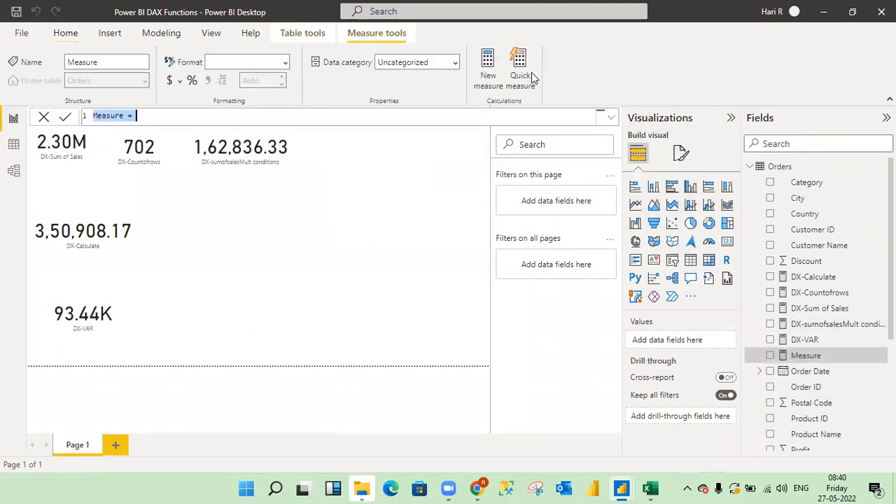
left_click(141, 118)
key("Left")
key("Left")
key("Left")
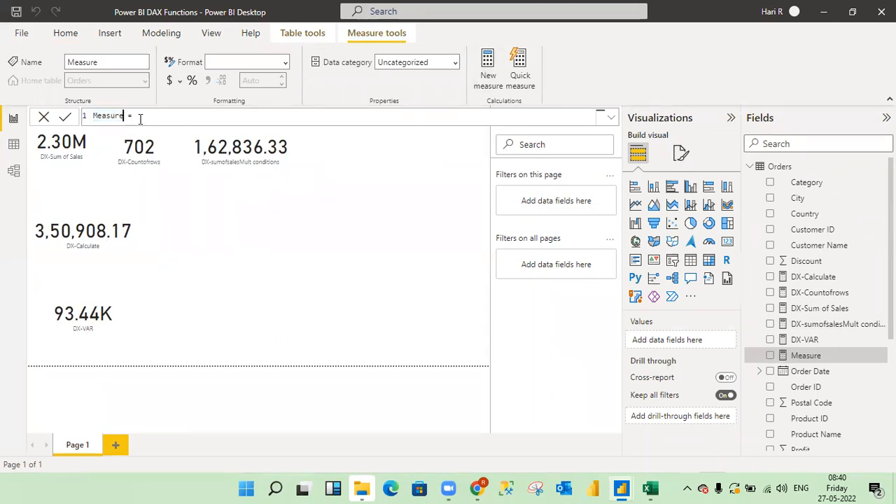
key("BackSpace")
key("BackSpace")
key("BackSpace")
key("BackSpace")
key("BackSpace")
key("BackSpace")
key("BackSpace")
type("DX-SumX")
Step: Begin the measure's formula with the SUMX function, giving Orders as its table argument
key("Right")
key("Right")
key("Right")
type("sum")
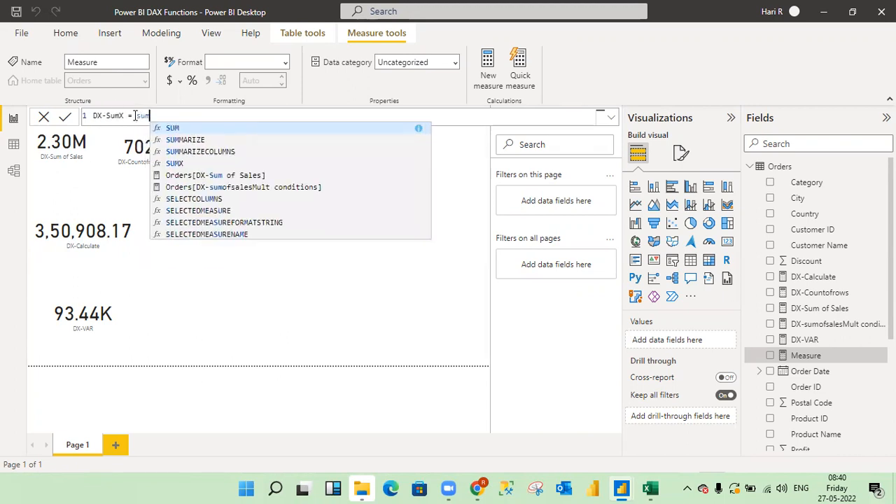
key("Down")
key("Down")
key("Down")
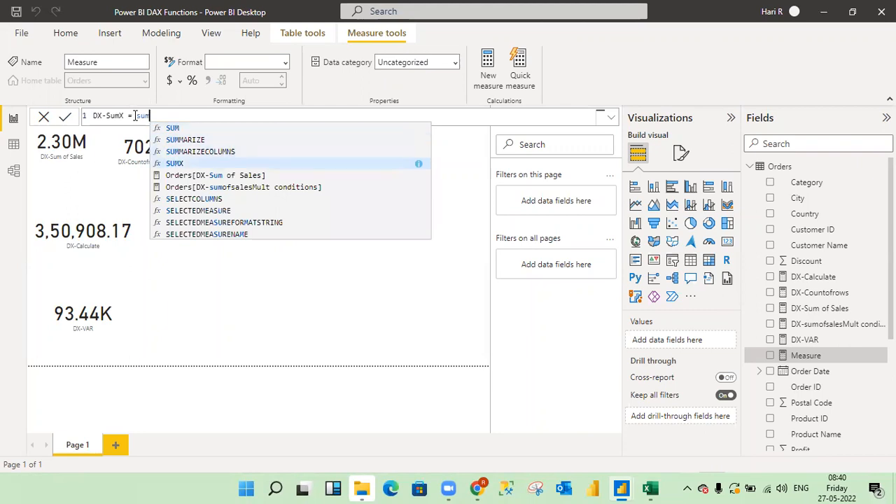
key("Tab")
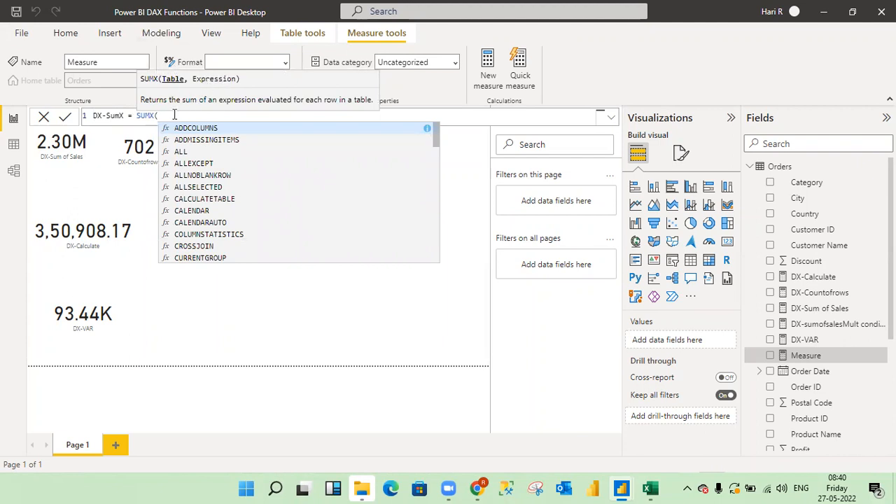
type("o")
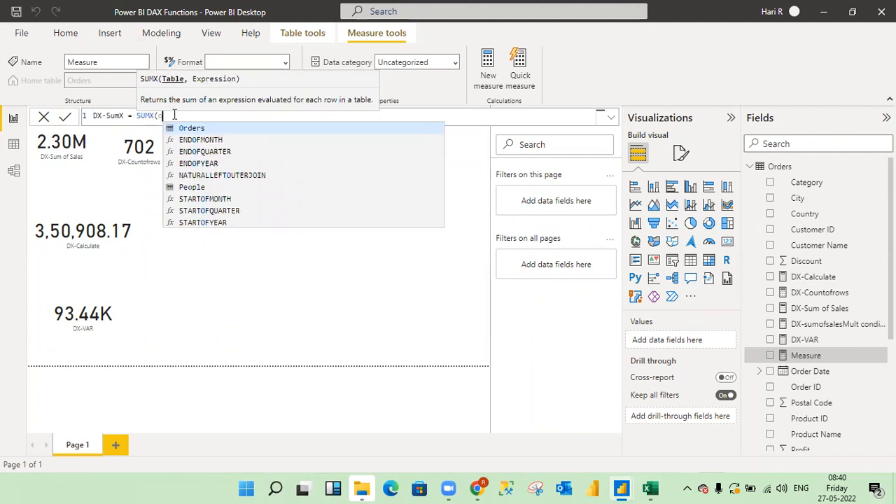
type("rders")
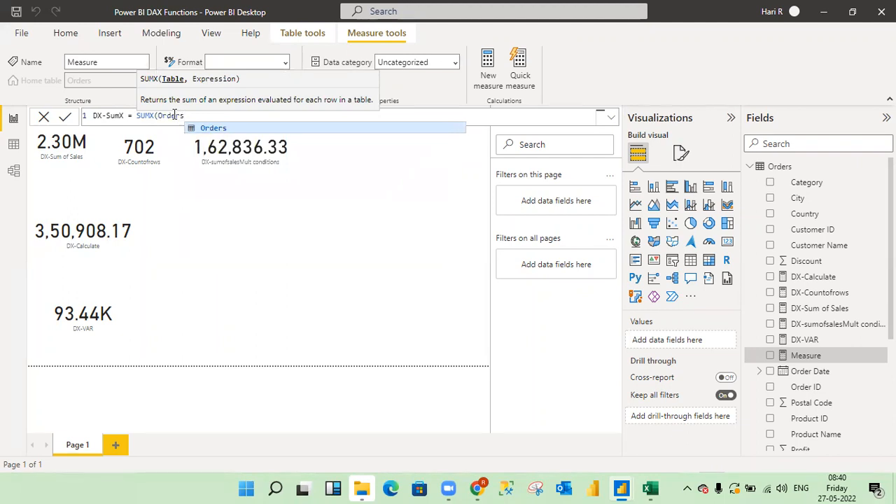
type(",")
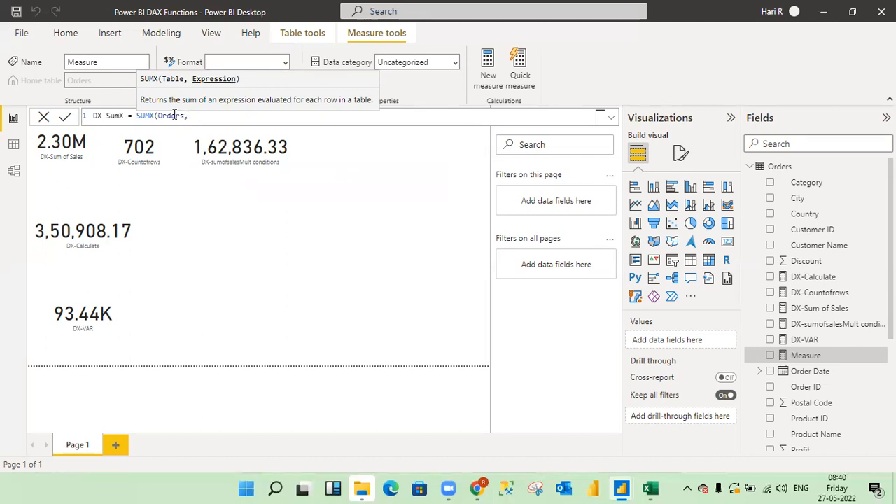
Step: Complete the SUMX expression with Orders[Sales]*Orders[Quantity] and commit the measure
type("sales")
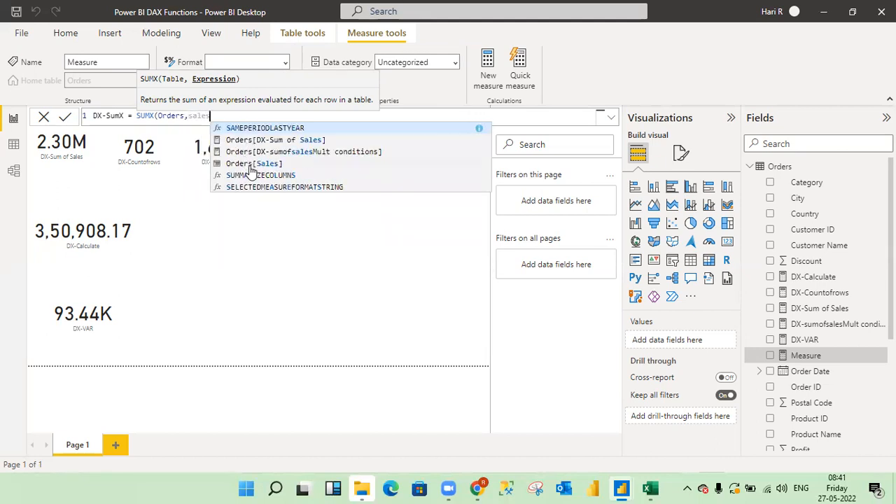
left_click(254, 163)
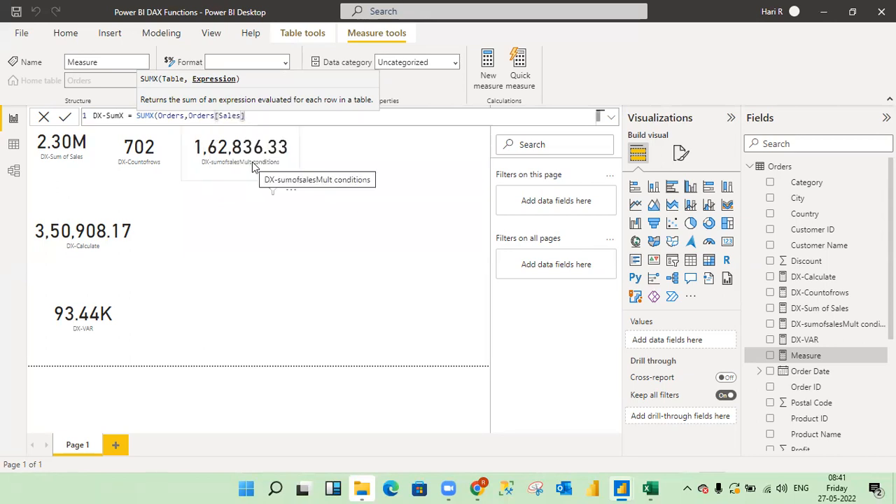
type("*")
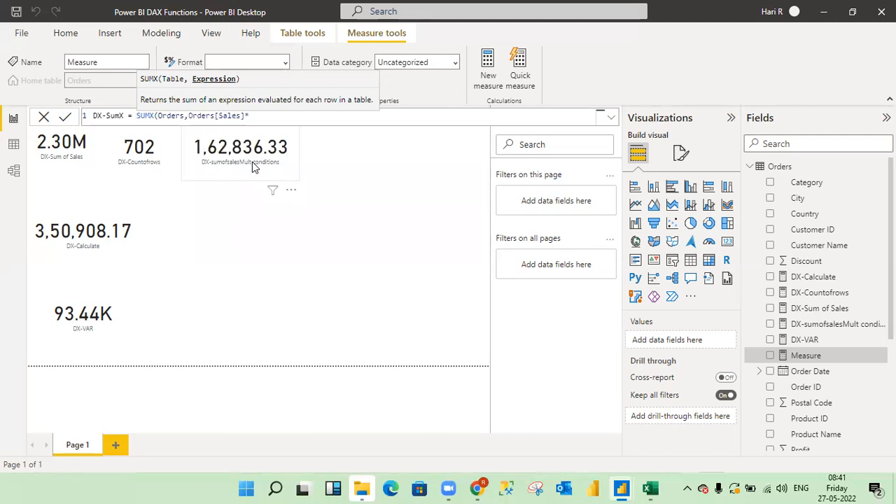
type("qu")
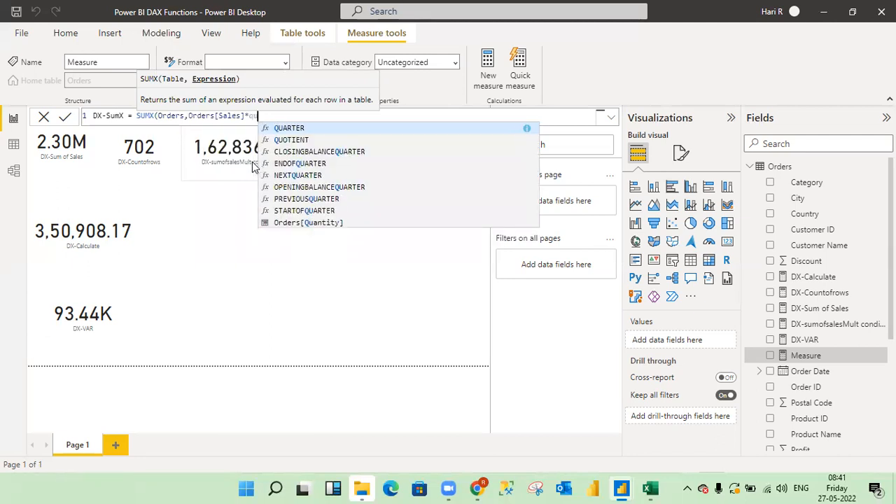
type("an")
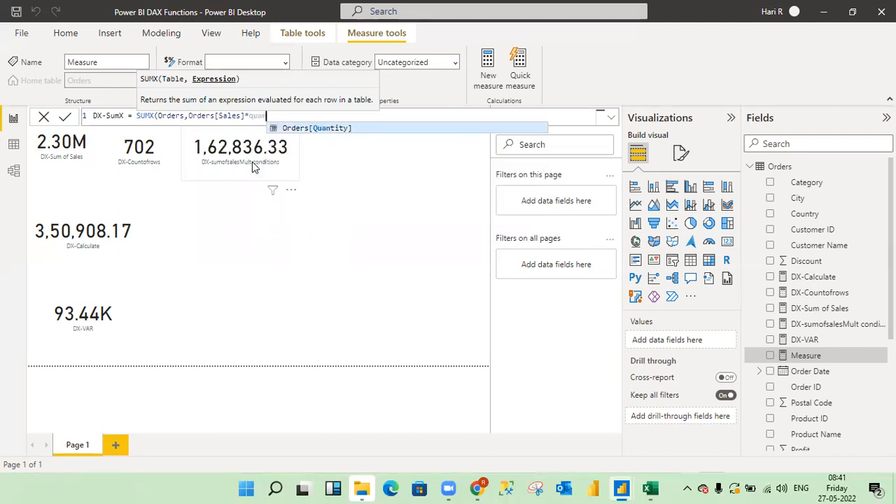
left_click(340, 129)
type(")")
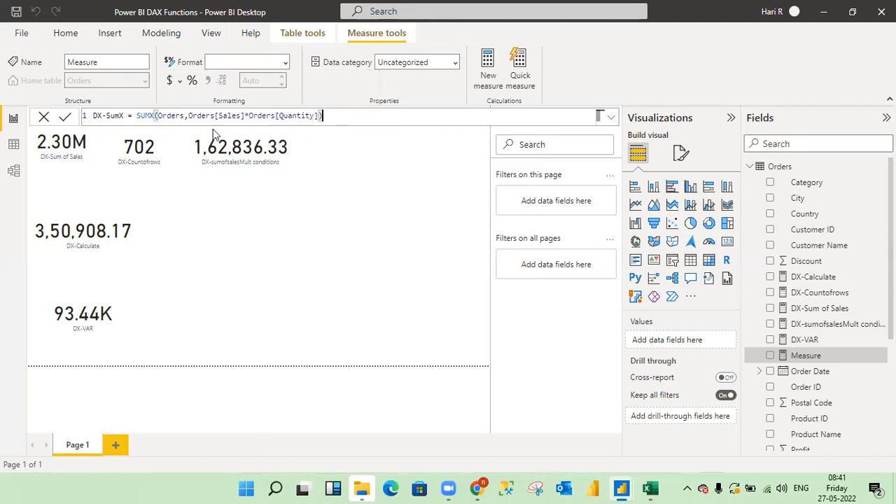
left_click(67, 121)
left_click(66, 121)
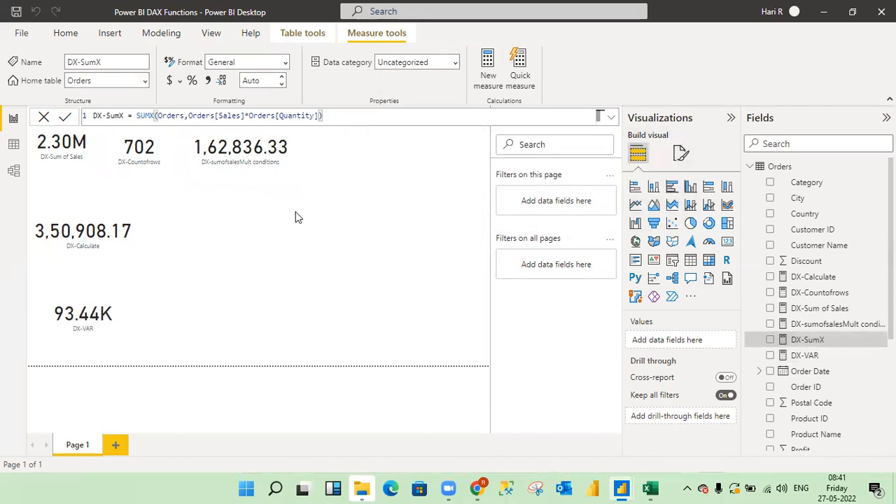
Step: Add a card visual to an empty area of the report page and fill it with the DX-SumX measure
left_click(292, 229)
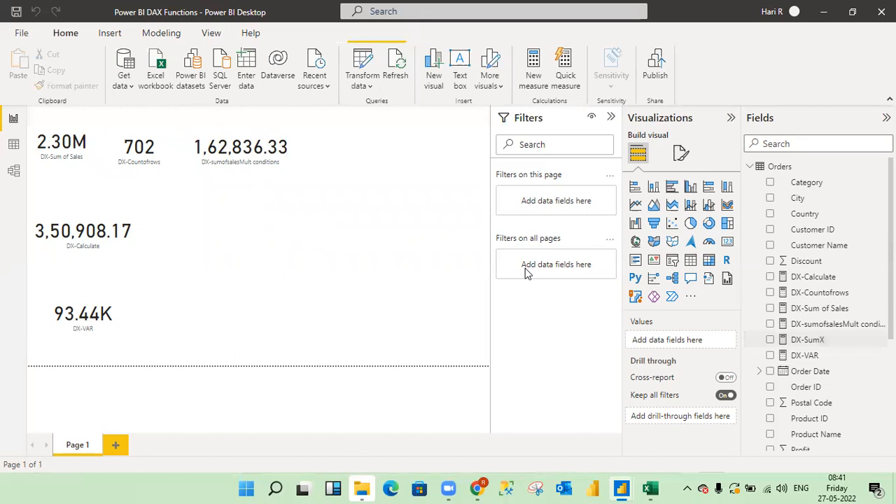
left_click(729, 242)
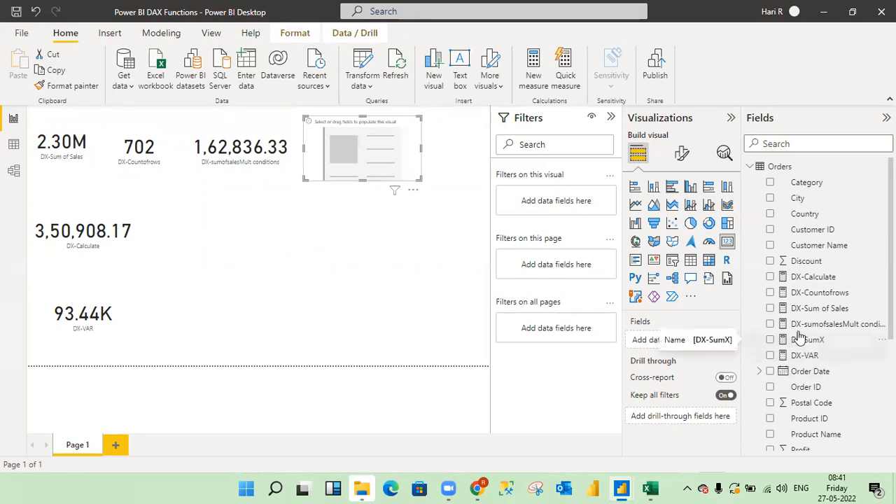
left_click_drag(807, 340, 376, 154)
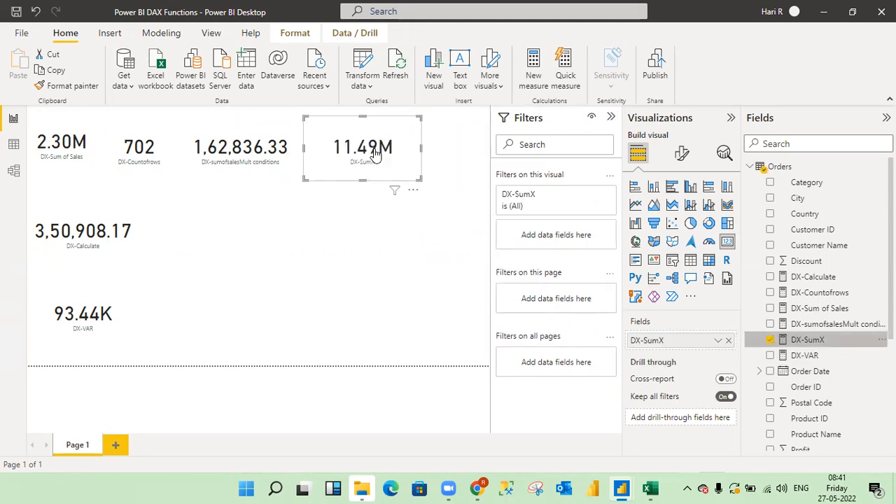
Step: Set the DX-SumX card's callout value display units to None and enlarge the card to fit the full number
left_click(682, 154)
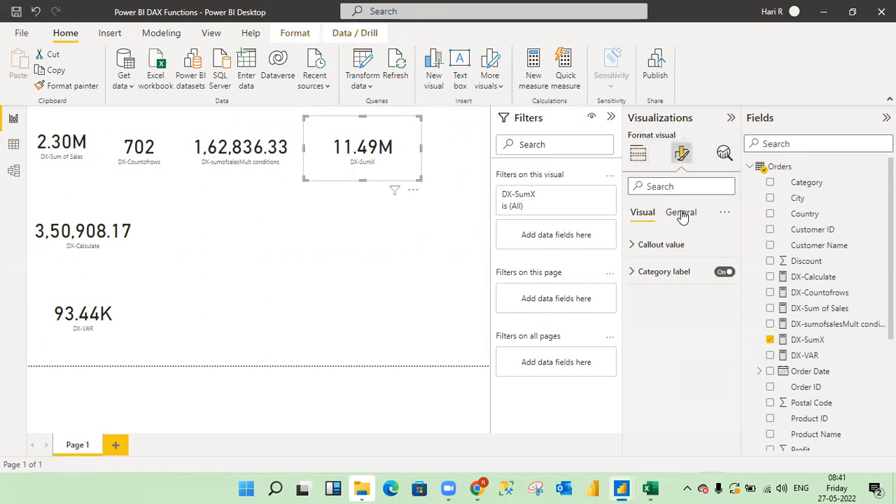
left_click(681, 215)
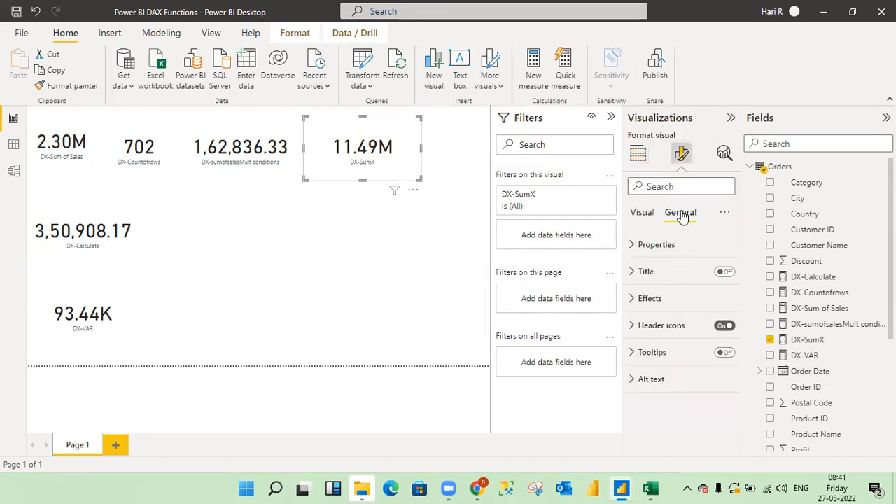
left_click(642, 214)
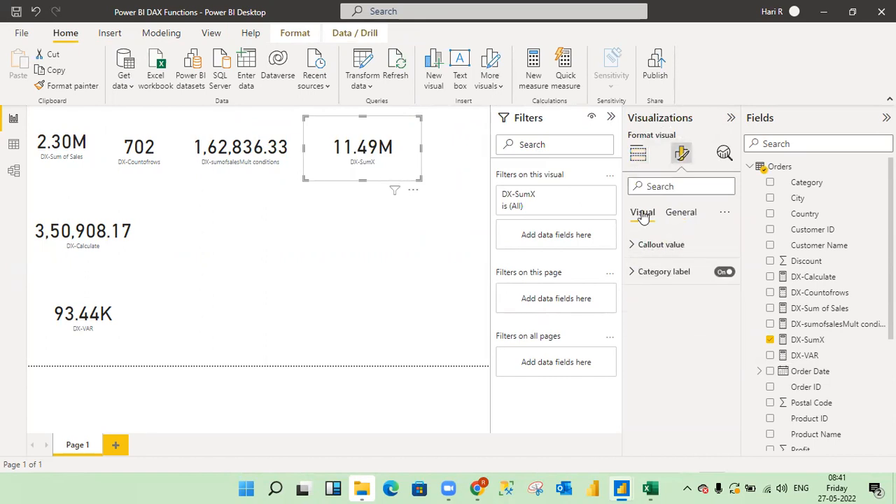
left_click(631, 246)
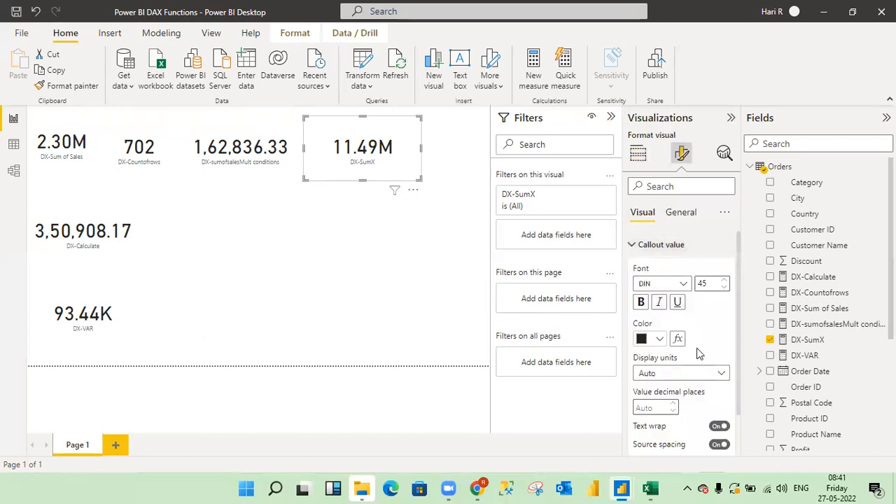
left_click(723, 379)
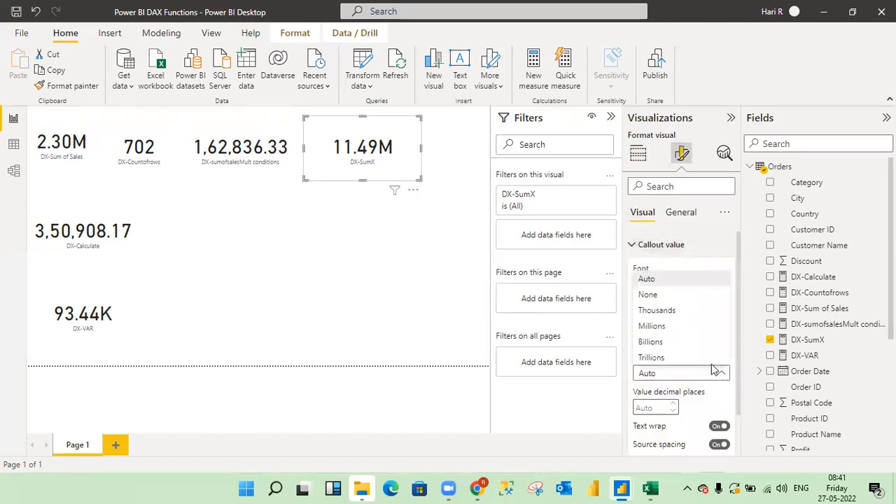
left_click(655, 298)
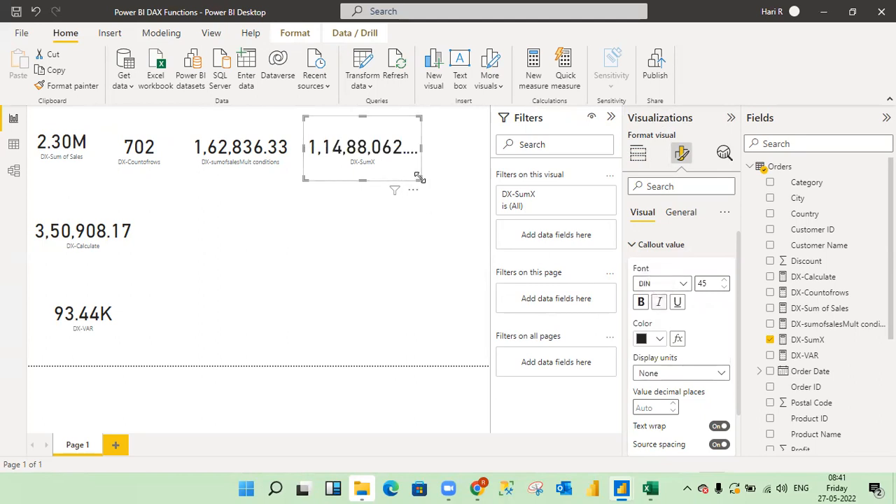
left_click_drag(420, 181, 470, 201)
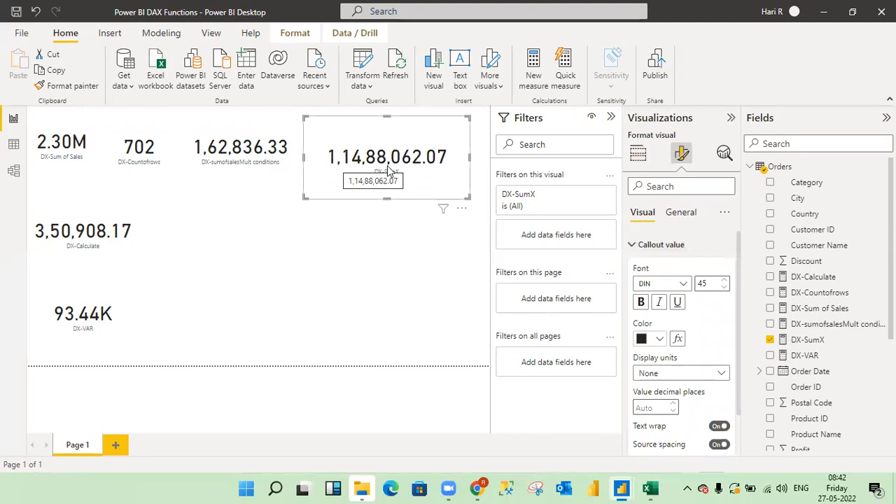
Step: Switch to Excel and check the sum of column X from row 2 through row 9995 against the totals row
key("alt+Tab")
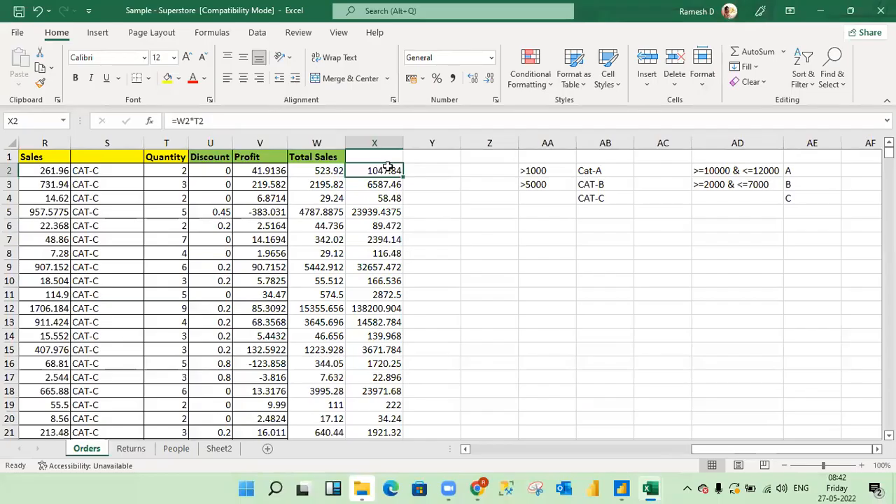
key("ctrl+shift+Down")
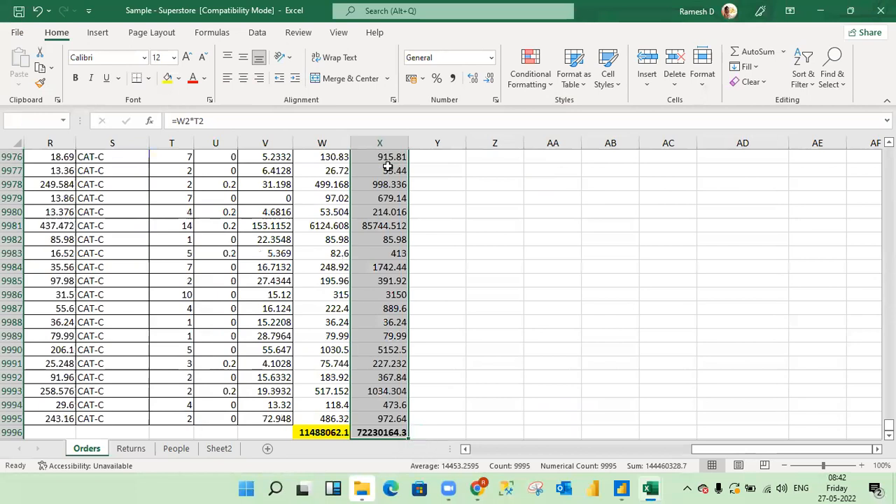
key("ctrl+shift+Up")
key("ctrl+shift+Down")
key("shift+Up")
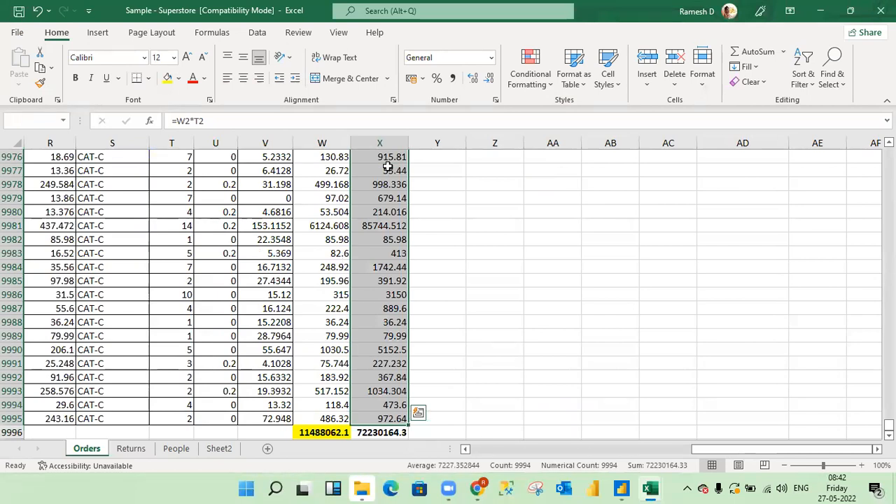
key("ctrl+Up")
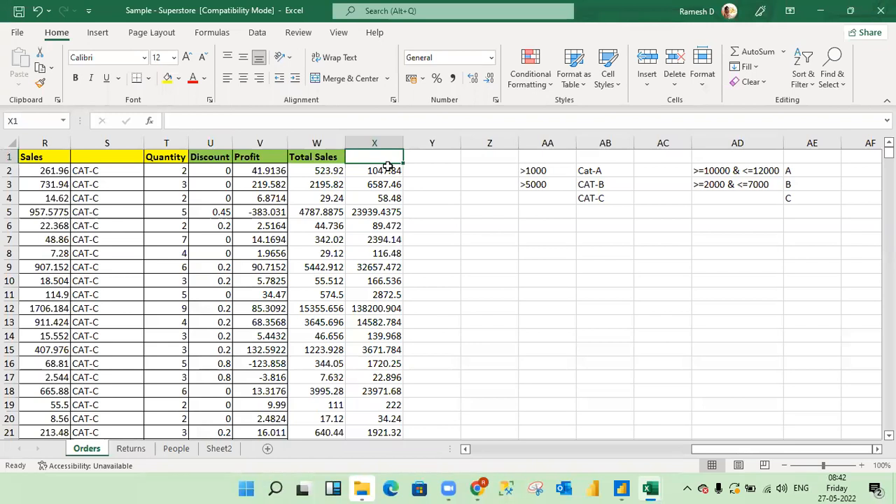
Step: Clear the calculated values in column X of the Orders sheet from row 2 down
left_click(387, 166)
key("ctrl+shift+Down")
key("Delete")
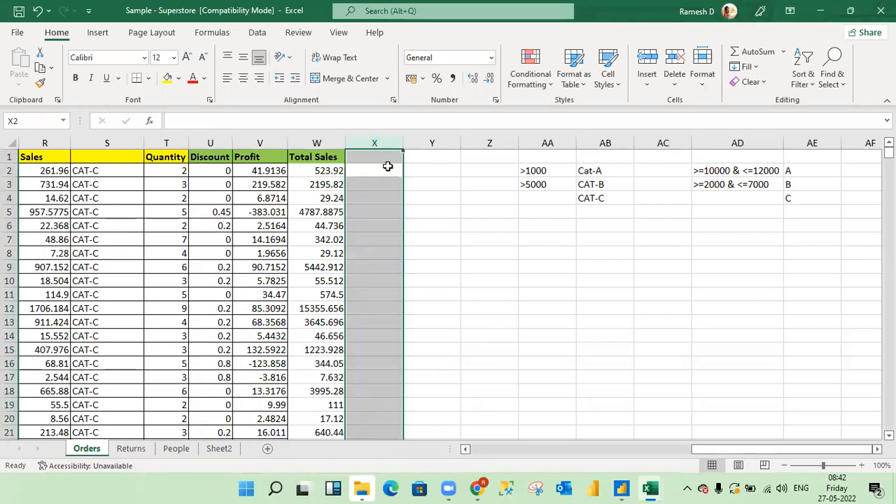
Step: Enter the formula =$W2*$T2 in cell X2 to multiply Total Sales by Quantity
left_click(387, 166)
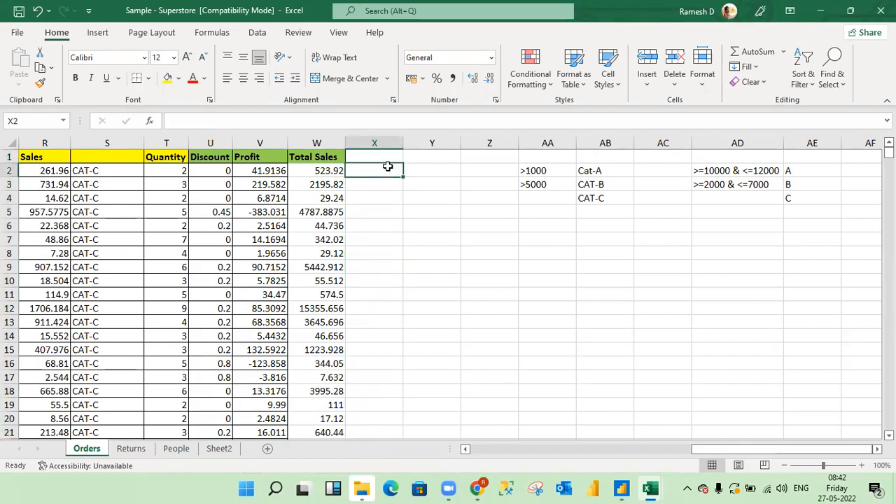
type("=")
key("Left")
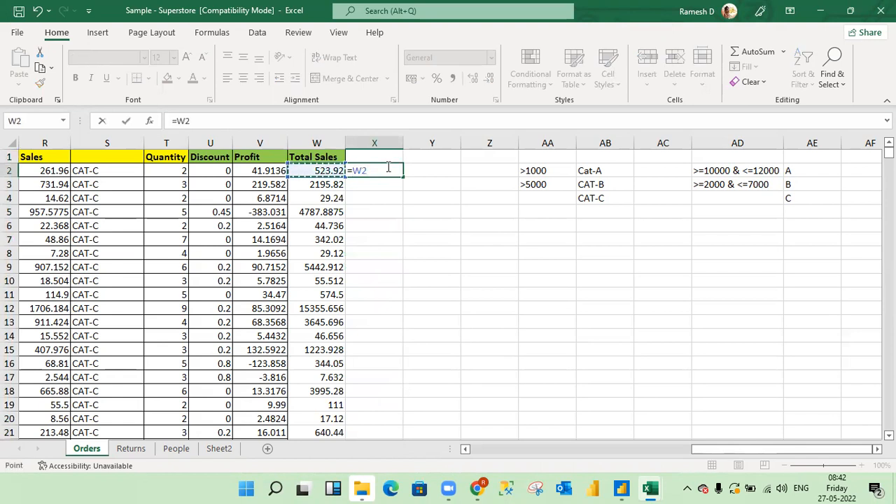
key("F4")
key("F4")
type("*")
key("Left")
key("Left")
key("Left")
key("Left")
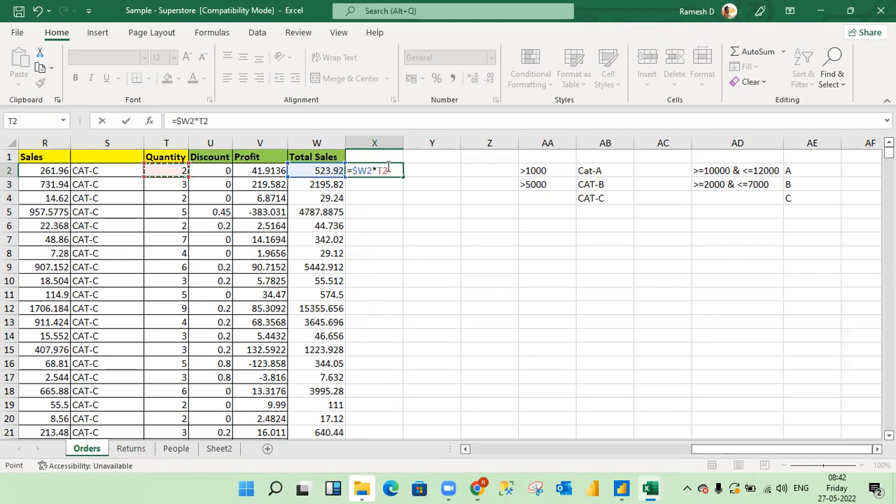
key("F4")
key("F4")
key("F4")
key("ctrl+Return")
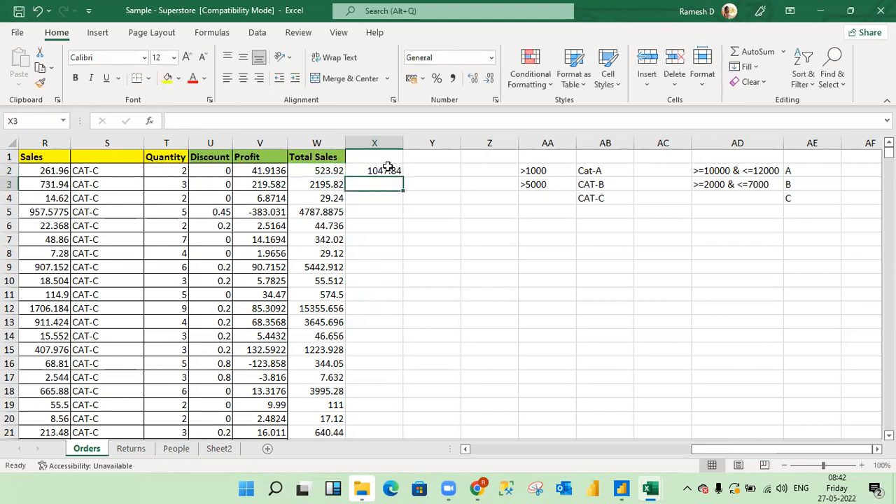
Step: Copy the X2 formula down column X through row 9995
key("ctrl+c")
key("Left")
key("ctrl+Down")
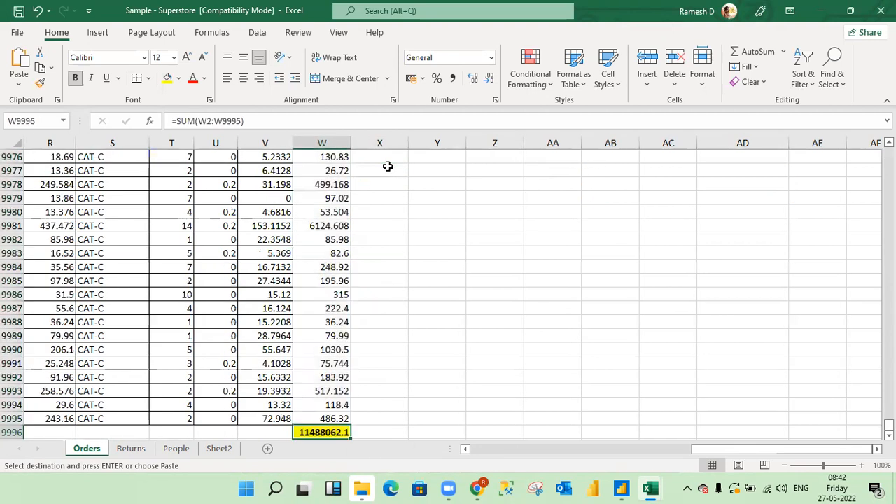
key("Up")
key("Right")
key("ctrl+shift+Up")
key("shift+Down")
key("ctrl+v")
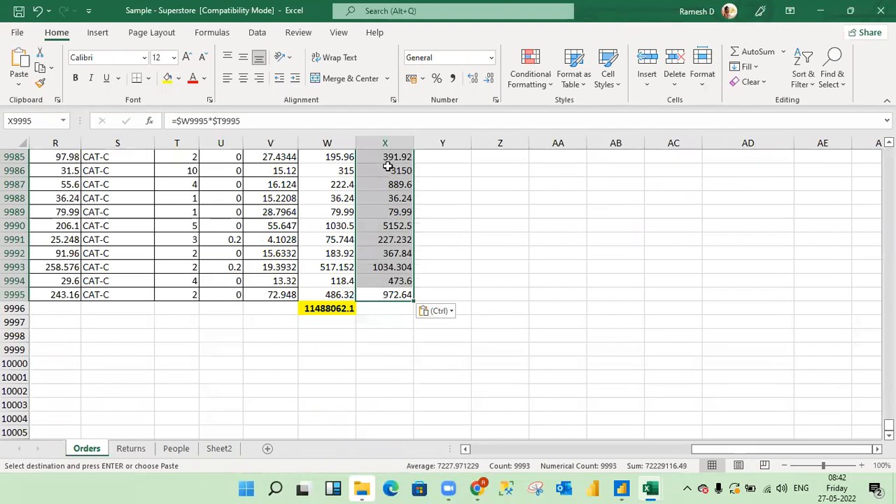
Step: Check the sum of column X against the total in W9996 and return to cell X1
key("Down")
key("Up")
key("ctrl+space")
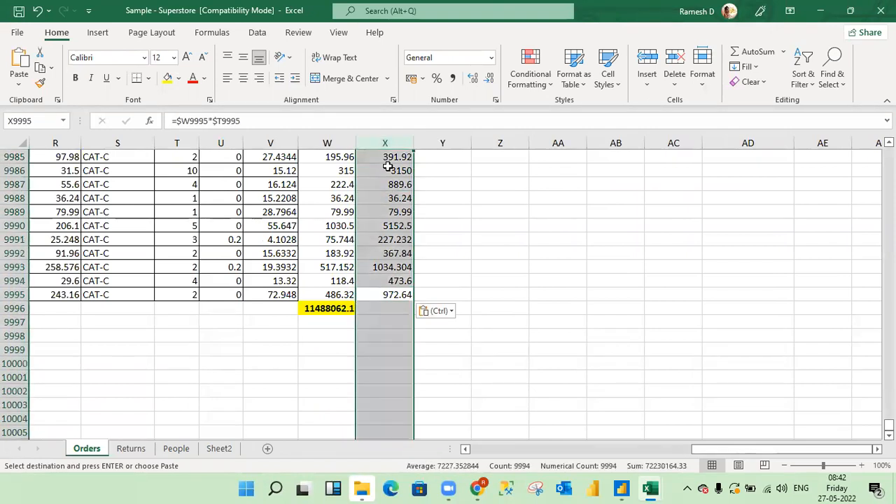
key("Up")
key("ctrl+Up")
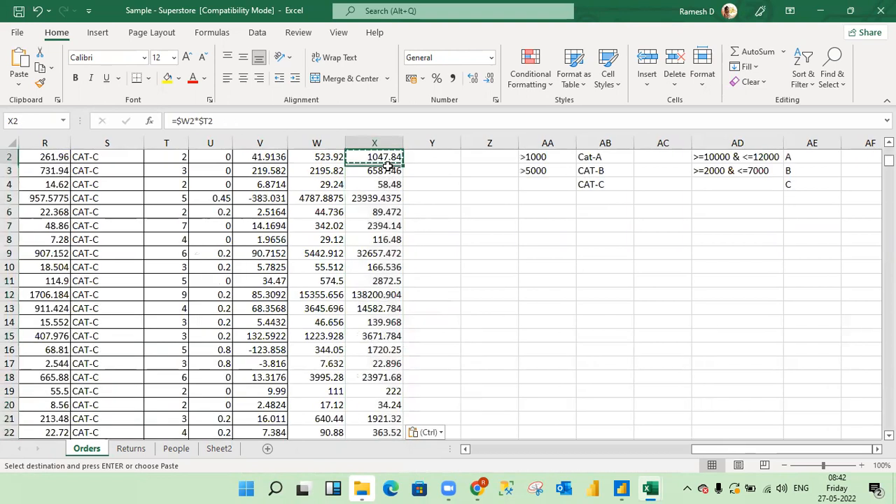
key("Up")
key("Escape")
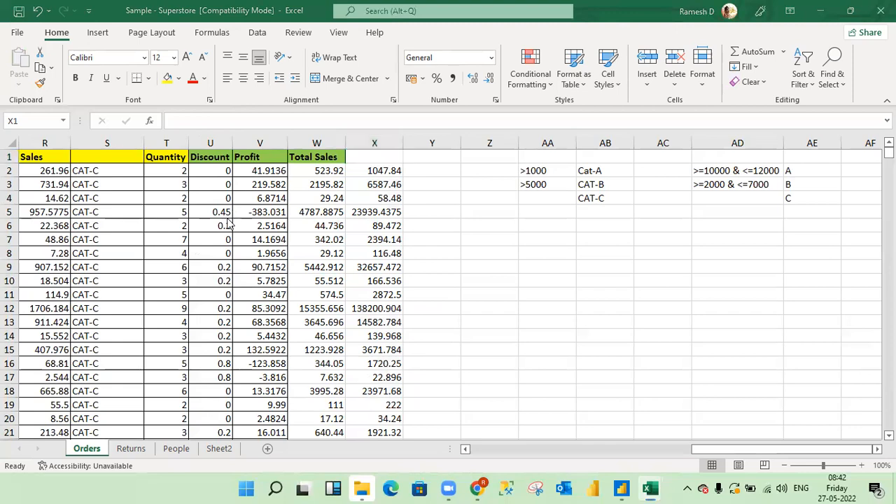
Step: Switch to Power BI and copy the whole Orders table from the Data view
key("alt+Tab")
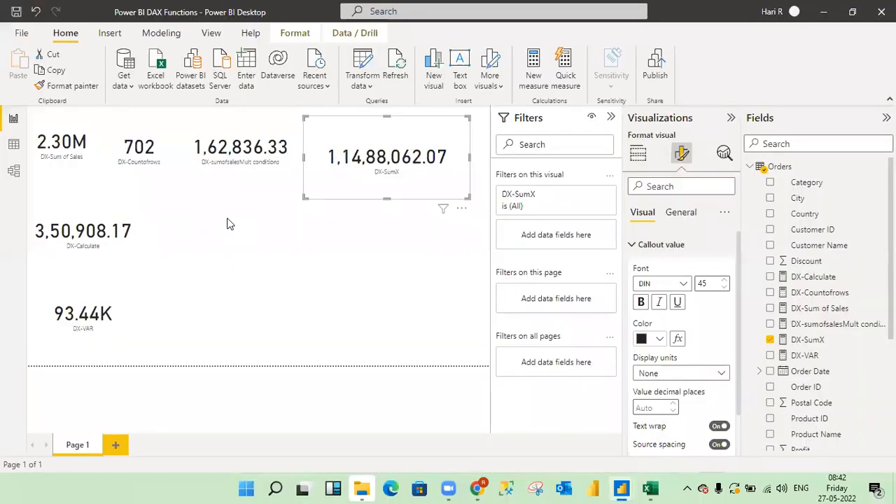
left_click(12, 147)
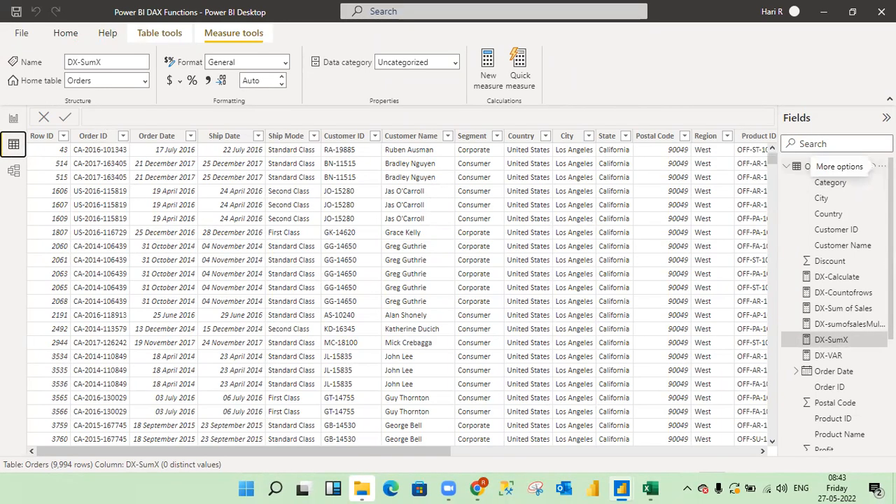
left_click(873, 166)
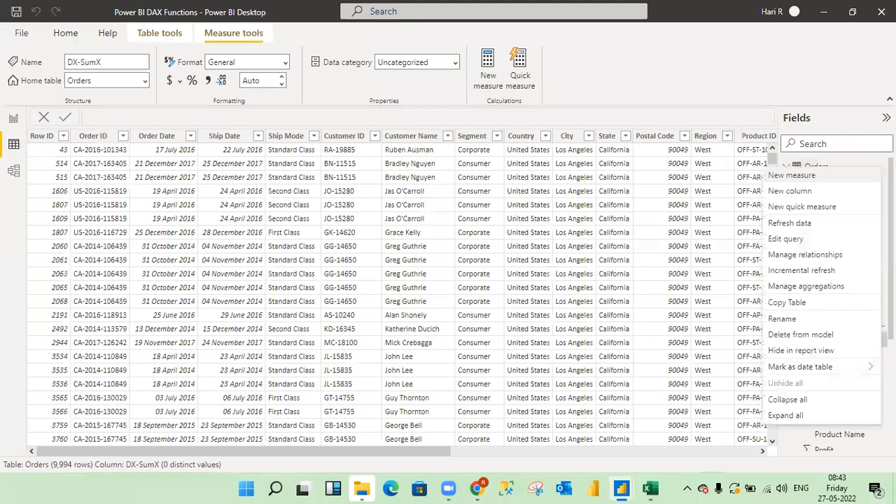
left_click(790, 303)
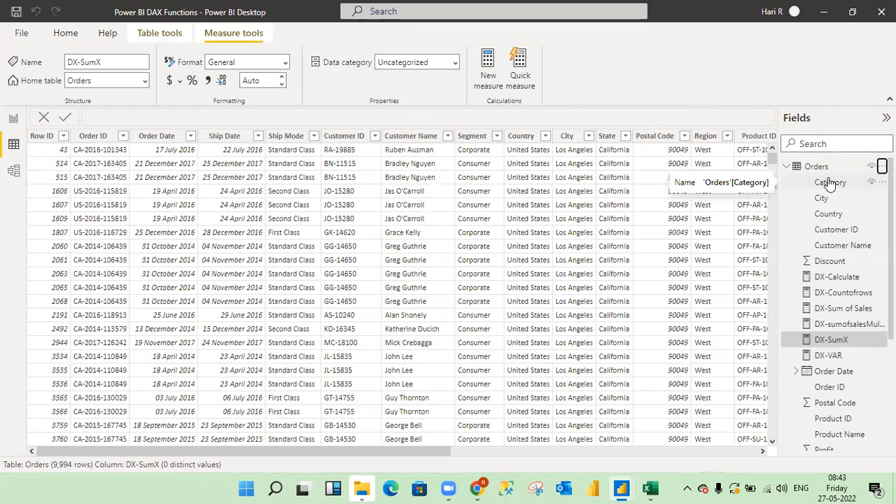
Step: Switch to Excel, paste the Orders table into a new blank workbook and autofit its column widths
key("alt+Tab")
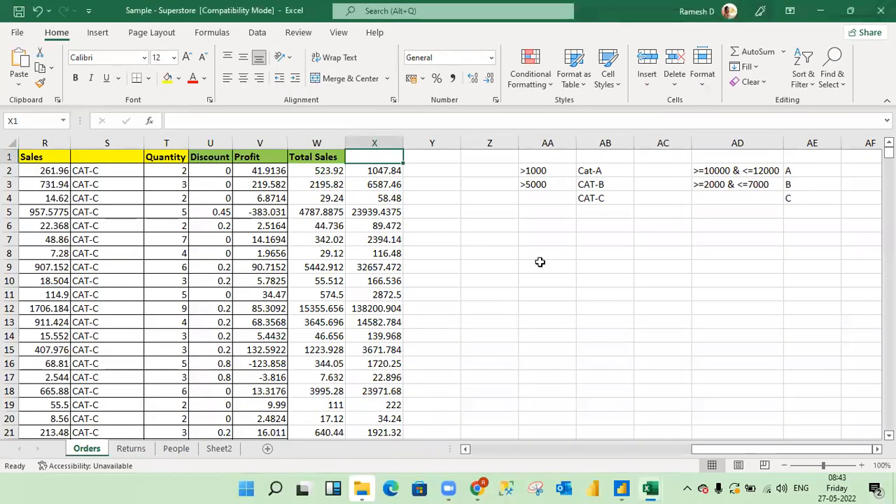
key("ctrl+n")
key("ctrl+v")
key("alt+o")
key("c")
key("a")
Step: Enter the formula =$R2*$S2 in cell V2, beside the Profit column, to multiply Sales by Quantity
key("Right")
key("Right")
key("Right")
key("Right")
key("Right")
key("Right")
key("Right")
key("Right")
key("Right")
key("Right")
key("Right")
key("Right")
key("Right")
key("Right")
key("Right")
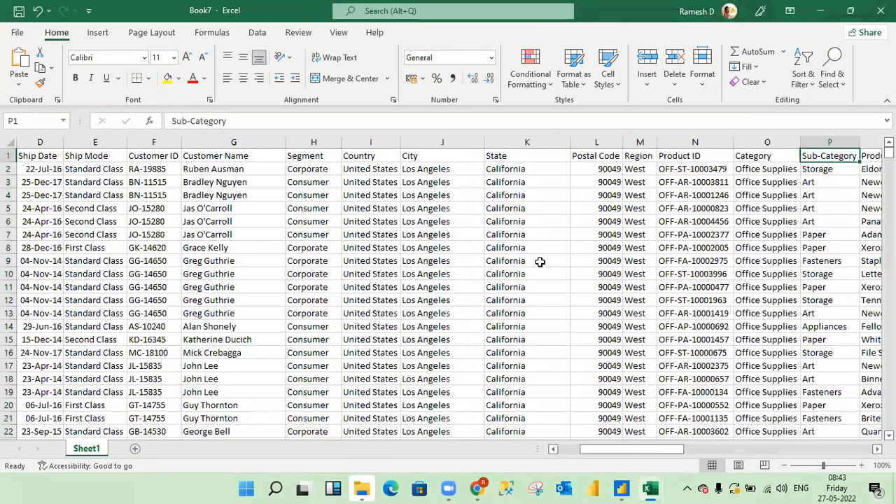
key("Right")
key("Right")
key("Right")
key("Right")
key("Right")
key("Right")
key("Right")
key("Right")
key("Left")
key("Left")
key("Down")
type("=")
key("Left")
key("Left")
key("Left")
key("Left")
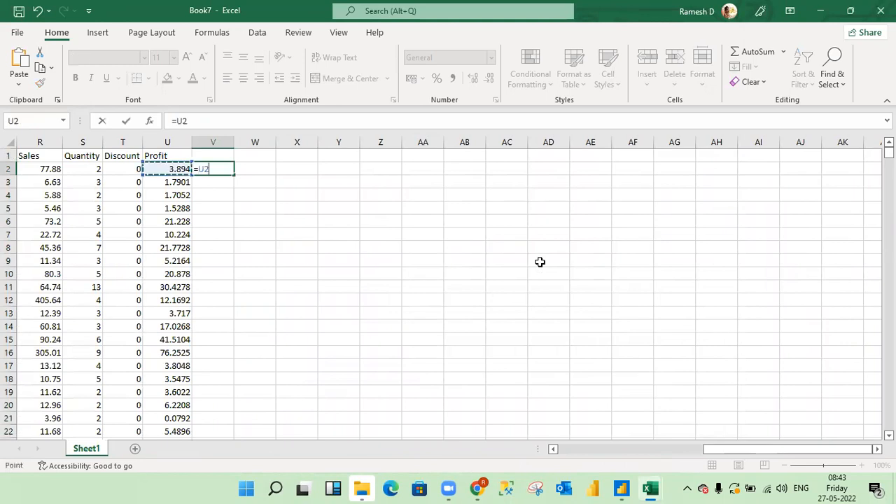
key("F4")
key("F4")
key("F4")
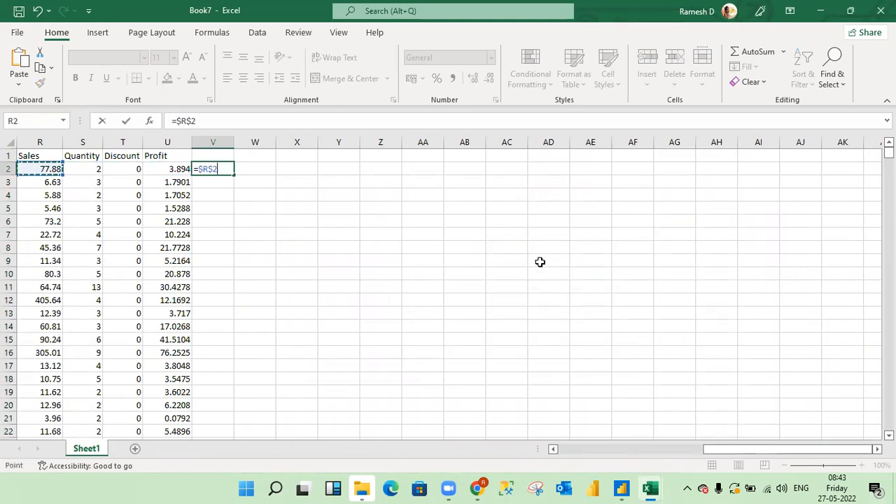
type("*")
key("Left")
key("Left")
key("Left")
key("F4")
key("F4")
key("F4")
key("Return")
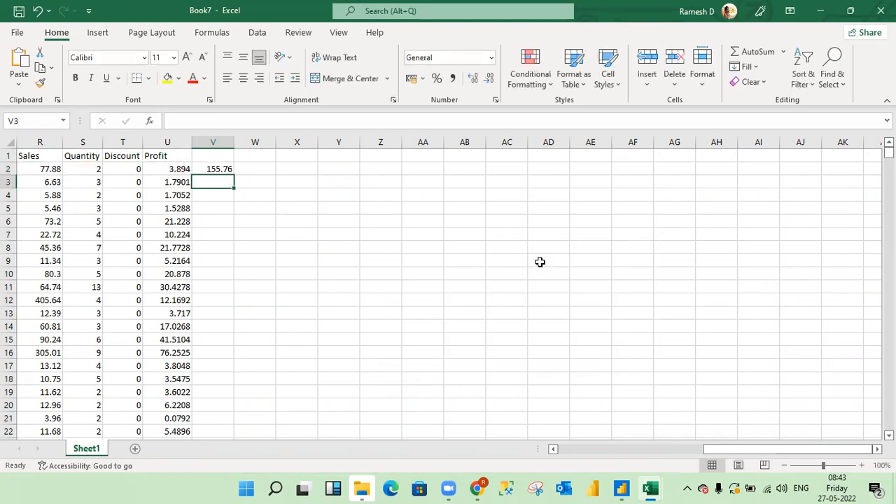
Step: Copy the V2 formula down column V through row 9995
key("Up")
key("ctrl+c")
key("Left")
key("Down")
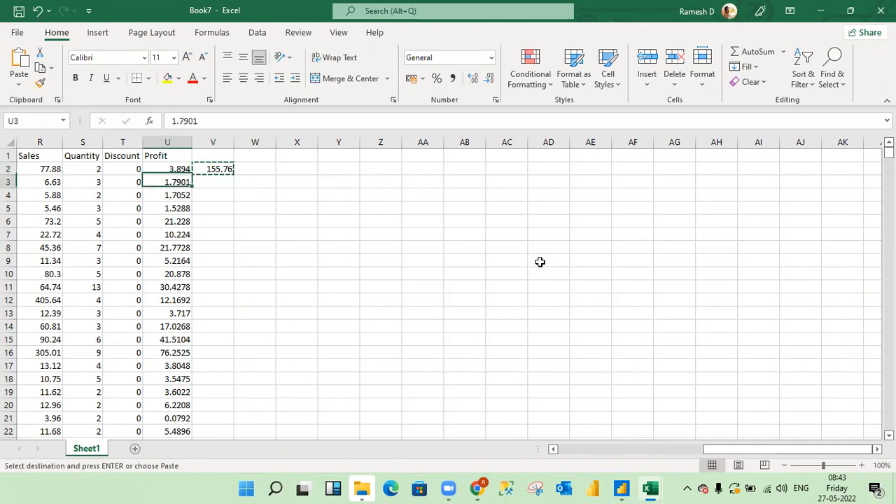
key("ctrl+shift+Down")
key("Right")
key("ctrl+shift+Up")
key("shift+Up")
key("shift+Down")
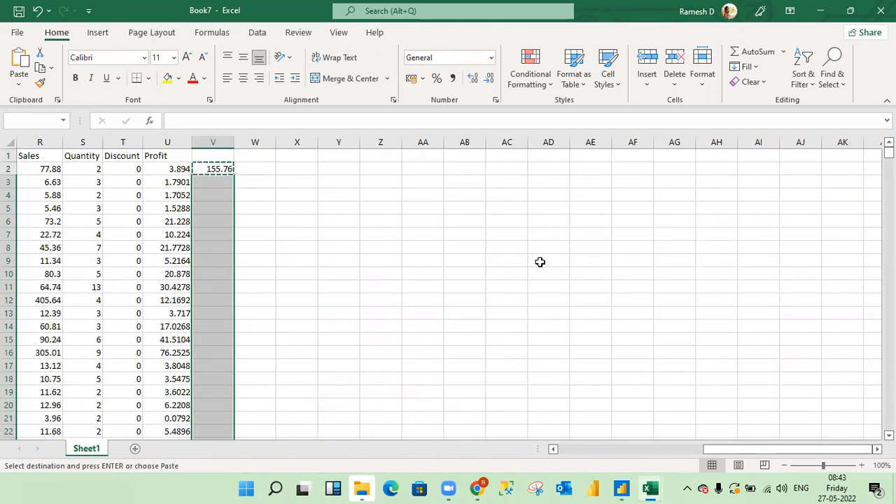
key("ctrl+v")
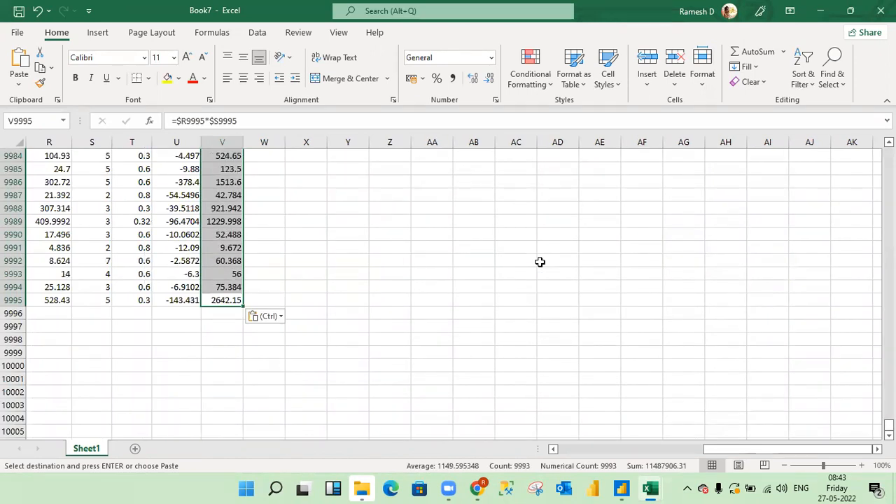
Step: Check the sum of the whole of column V
key("Down")
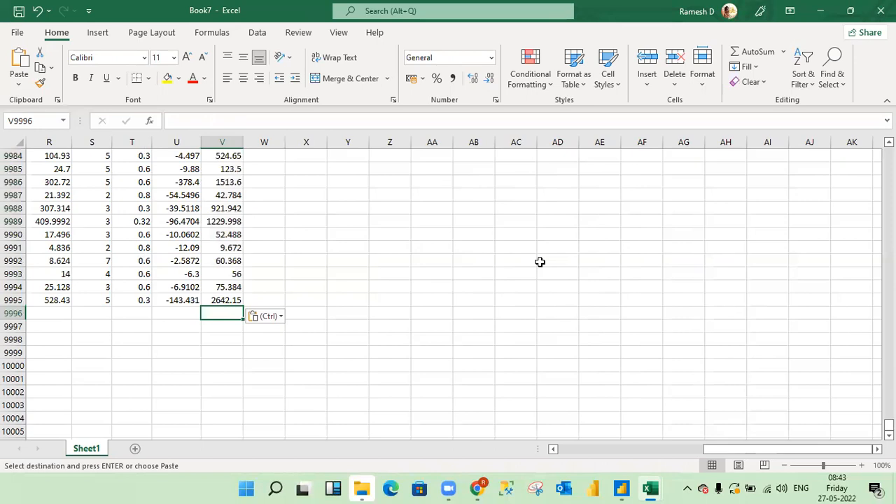
key("ctrl+space")
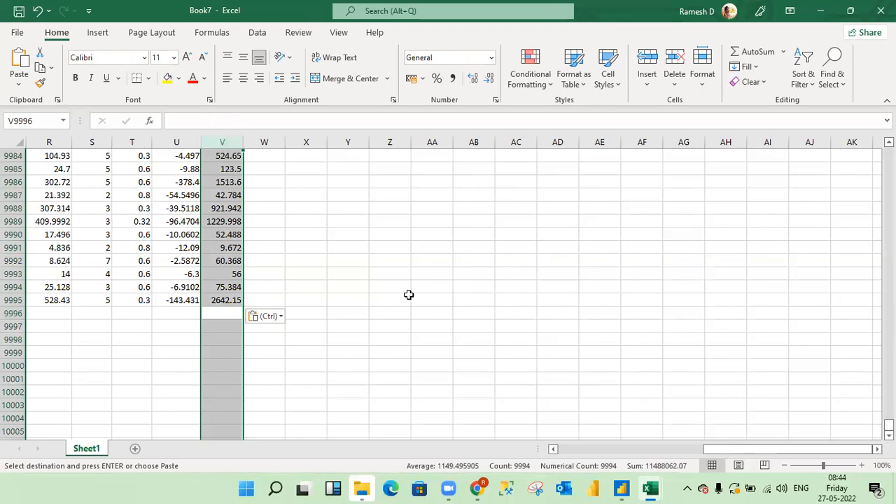
left_click(290, 273)
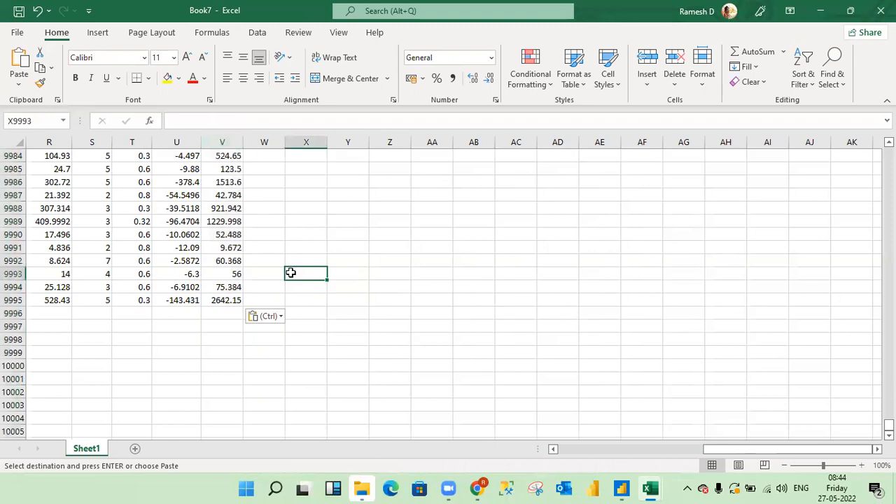
Step: Switch to Power BI, review the Sales and Quantity columns in the Orders data, and display the DX-SumX formula in the report
key("alt+Tab")
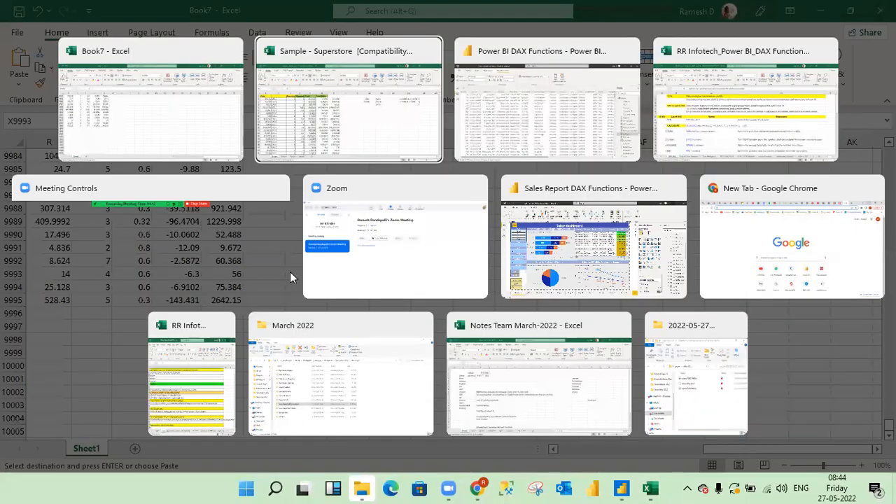
key("alt+Tab")
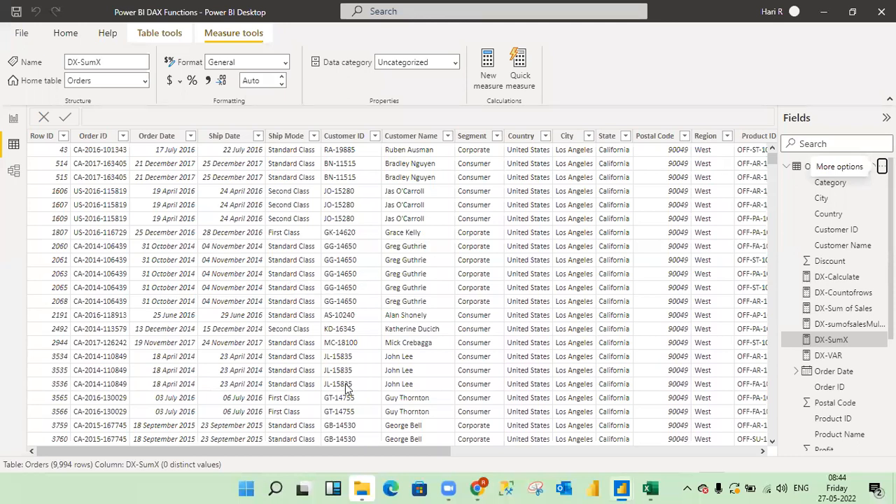
left_click_drag(395, 450, 738, 434)
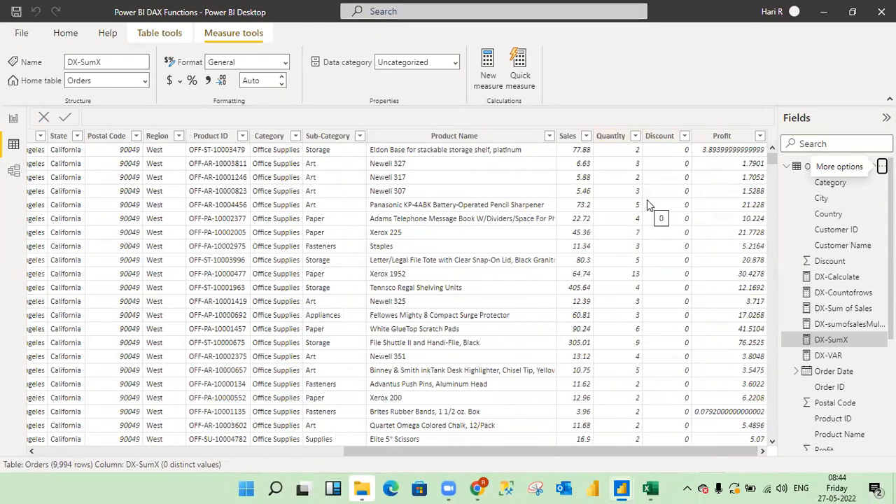
left_click(14, 119)
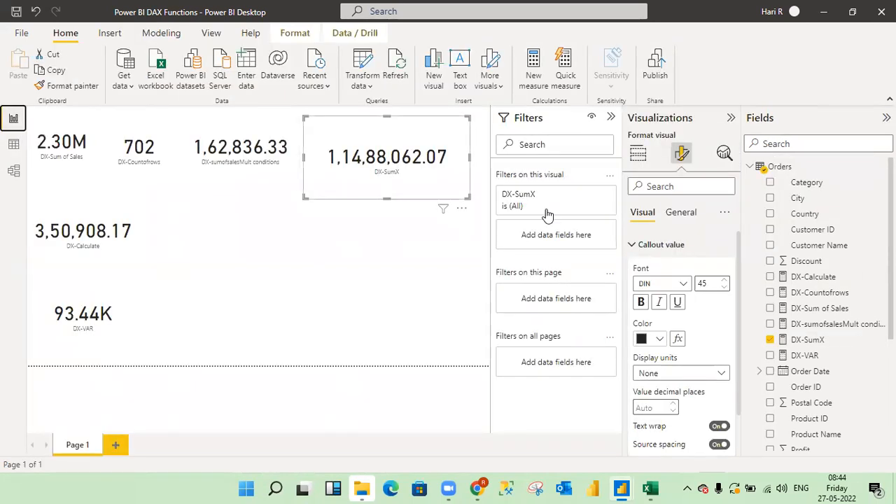
left_click(808, 341)
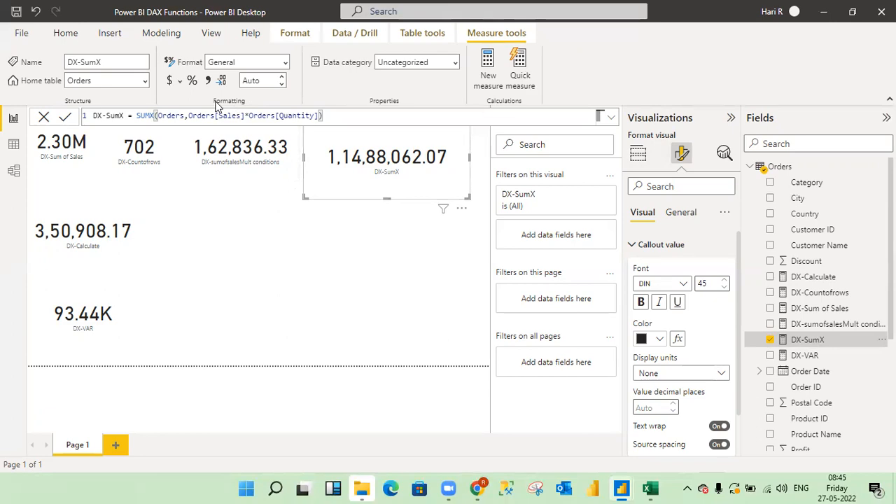
Step: Look at the Sample - Superstore Orders sheet in Excel and return to the DX-SumX card in Power BI
key("alt+Tab")
key("alt+Tab")
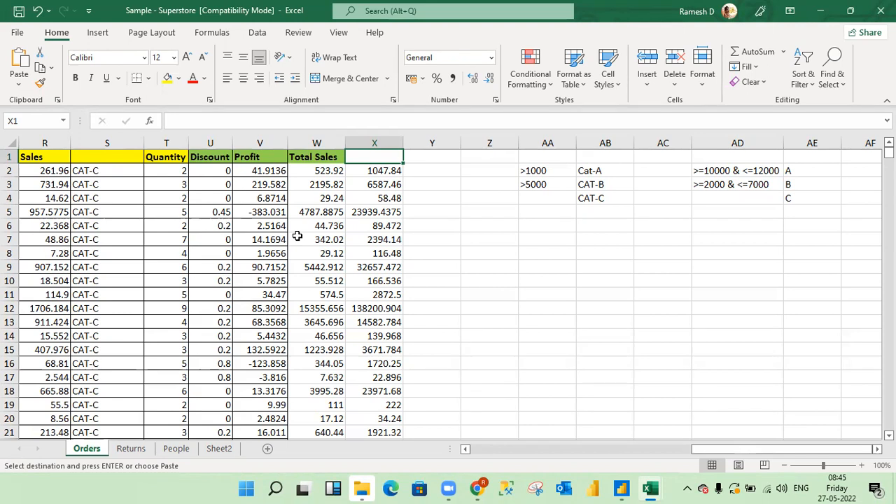
key("alt+Tab")
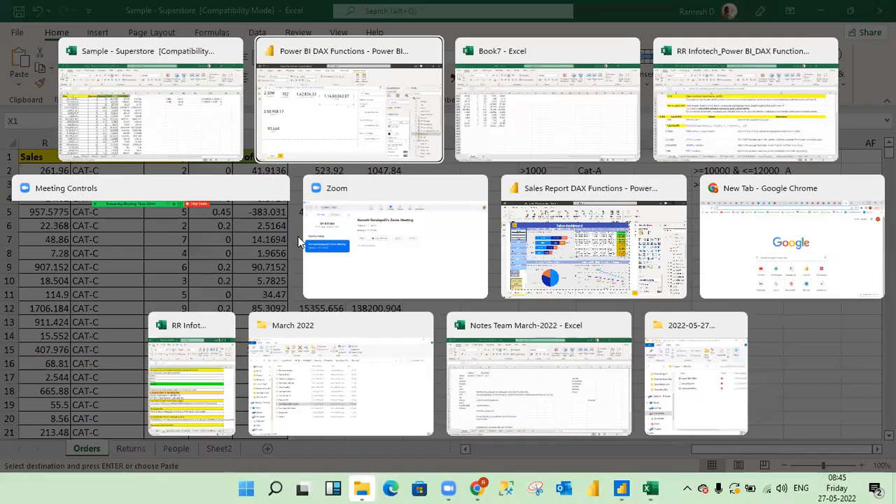
key("alt+Tab")
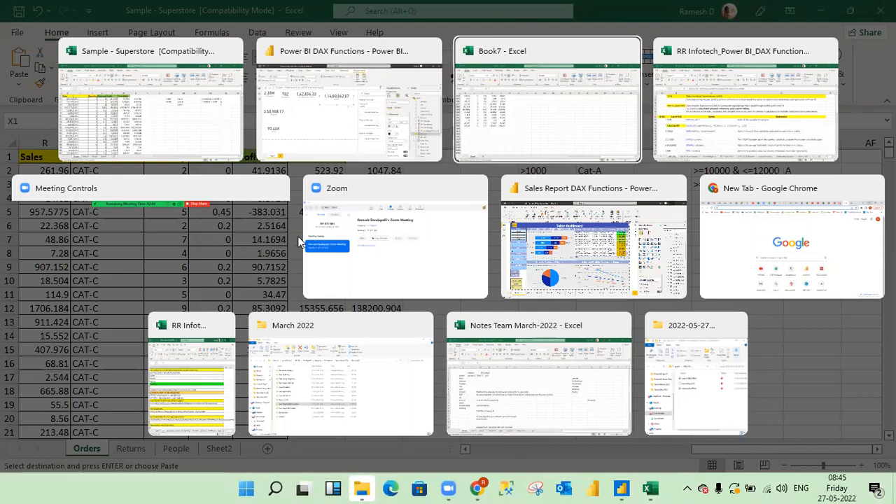
key("alt+shift+Tab")
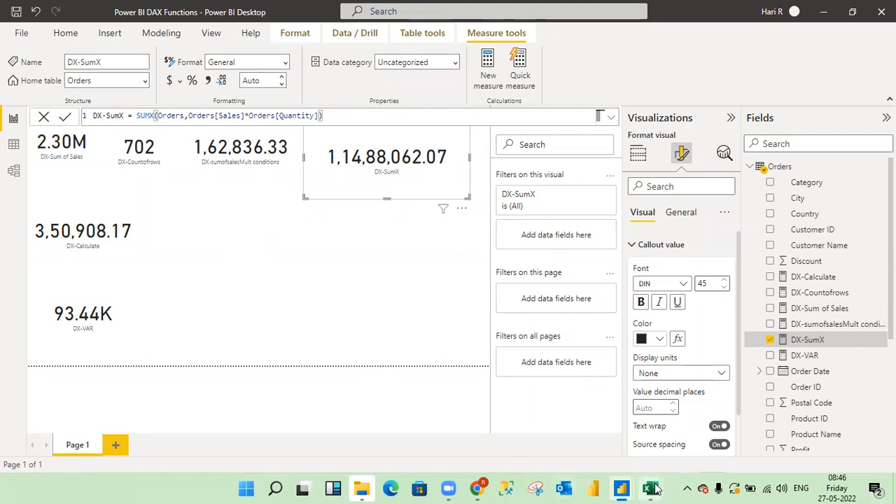
Step: Switch to the DAX Functions workbook in Excel and look at the COUNT entry on the IMP DAX sheet
mouse_move(655, 488)
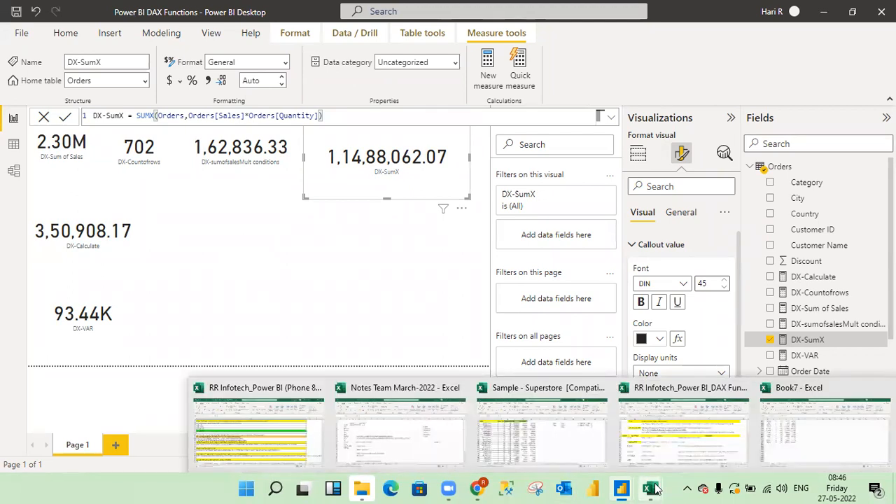
left_click(690, 454)
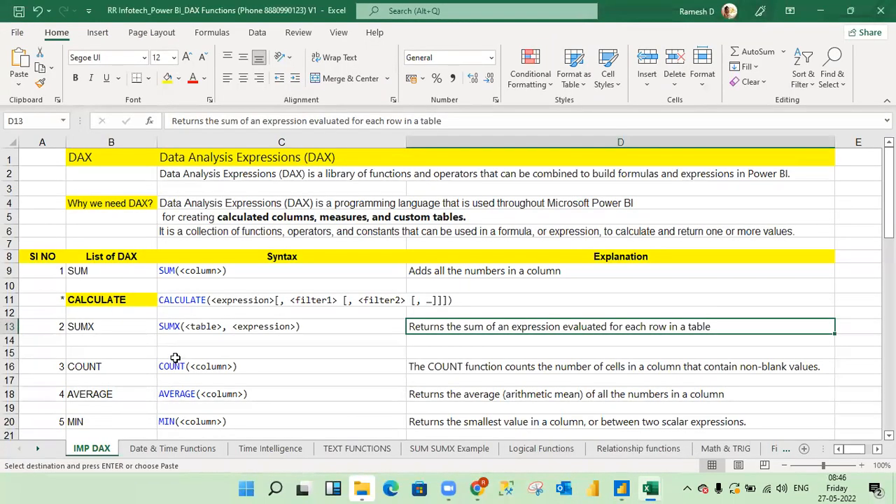
left_click(108, 362)
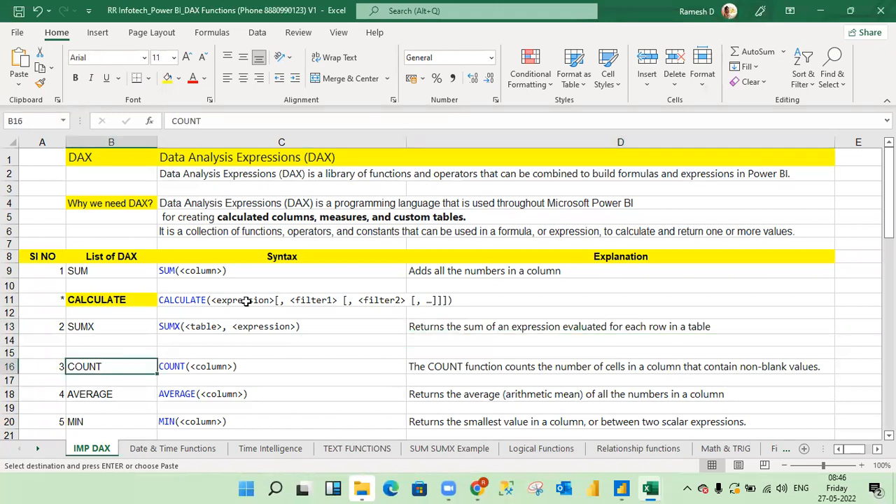
key("alt+Tab")
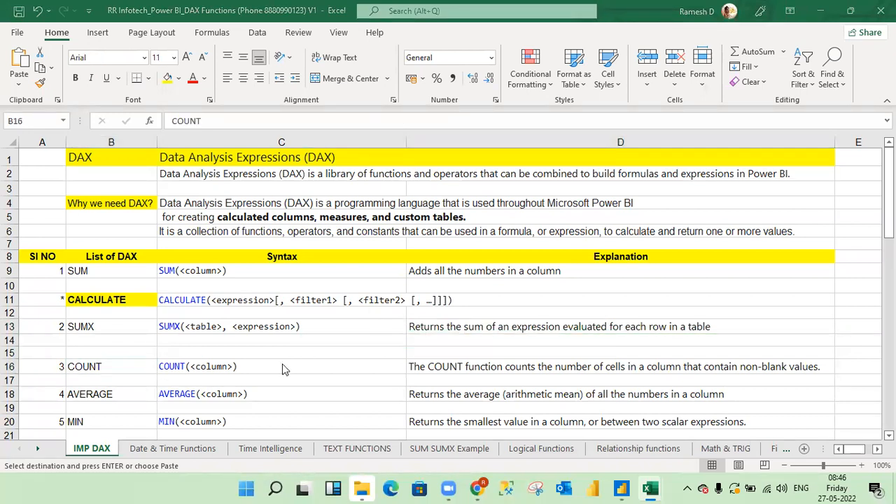
Step: Review the functions in the List of DAX column from COUNT down to OR, and return to the DAX heading in B1
left_click(143, 367)
key("Down")
key("Down")
key("Down")
key("Down")
key("Down")
key("Down")
key("Down")
key("Down")
key("Down")
key("Down")
key("Down")
key("Down")
key("Down")
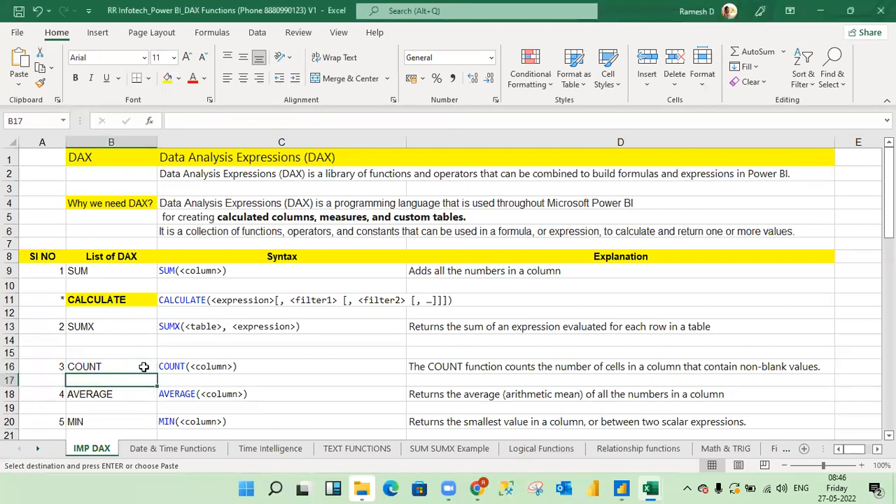
key("Up")
key("Up")
key("Up")
key("Up")
key("Up")
key("Up")
key("Up")
key("Up")
key("Up")
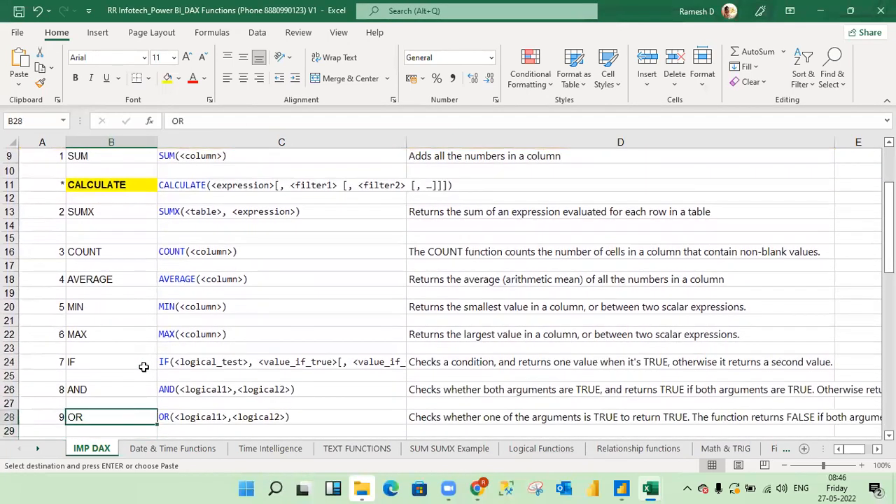
key("Up")
key("Up")
key("Up")
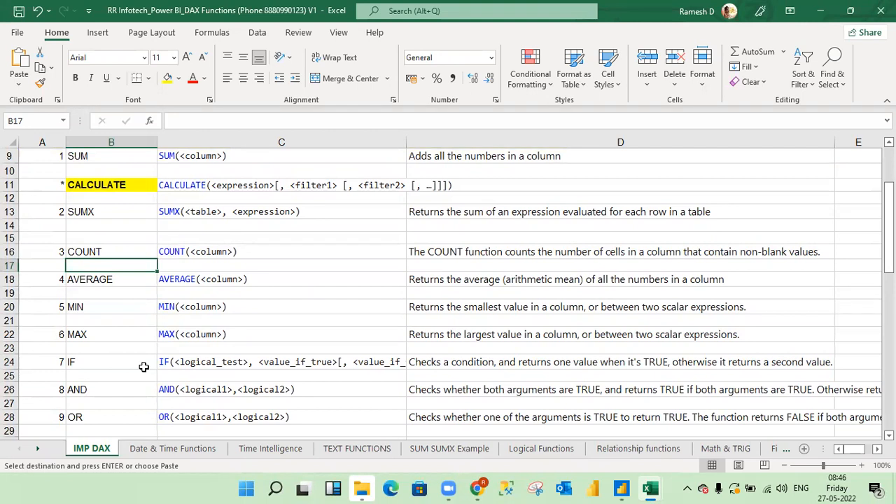
key("Down")
key("Up")
key("Up")
key("Up")
key("Up")
key("Up")
key("Up")
key("Up")
key("Up")
key("Up")
key("Up")
key("Up")
key("Up")
key("Up")
key("Up")
key("Up")
key("Up")
key("Up")
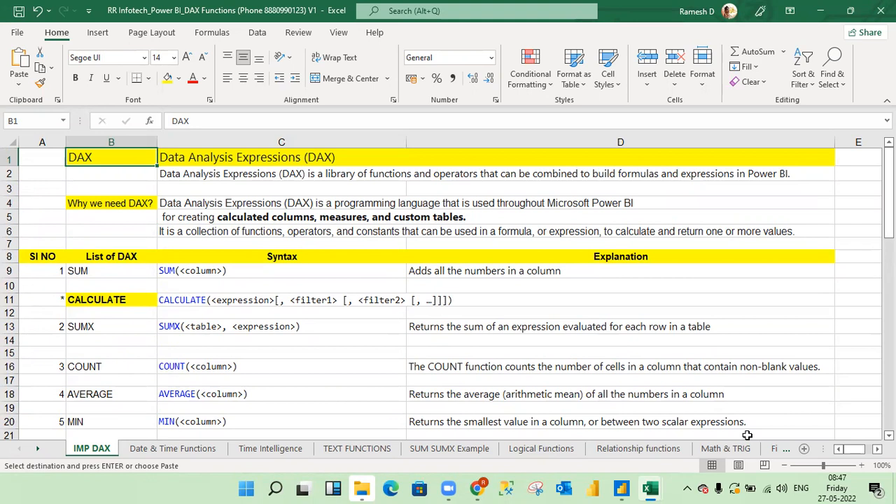
left_click(840, 488)
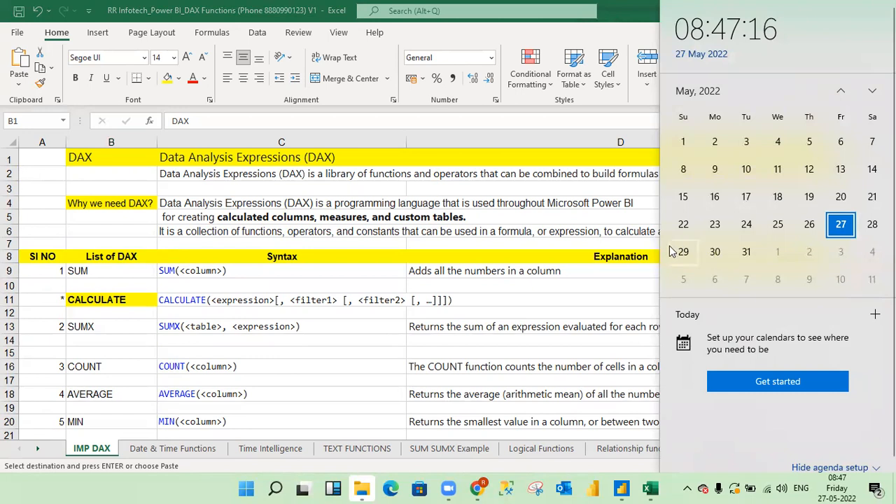
left_click(337, 280)
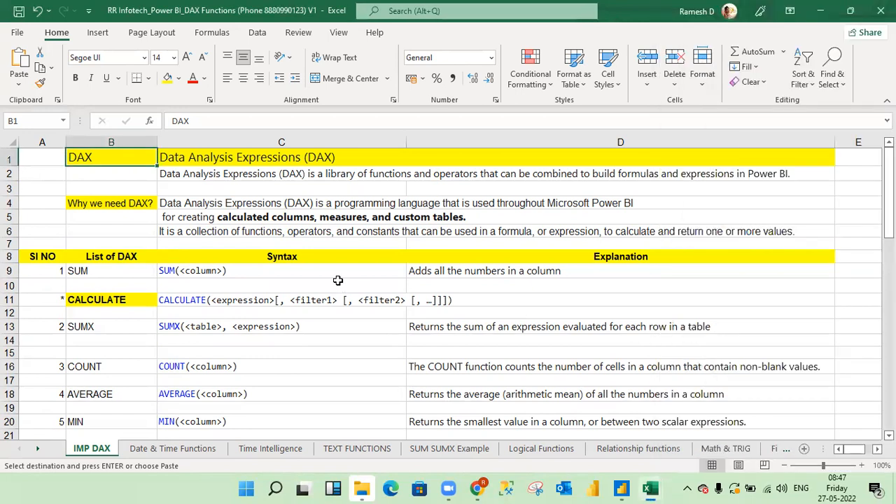